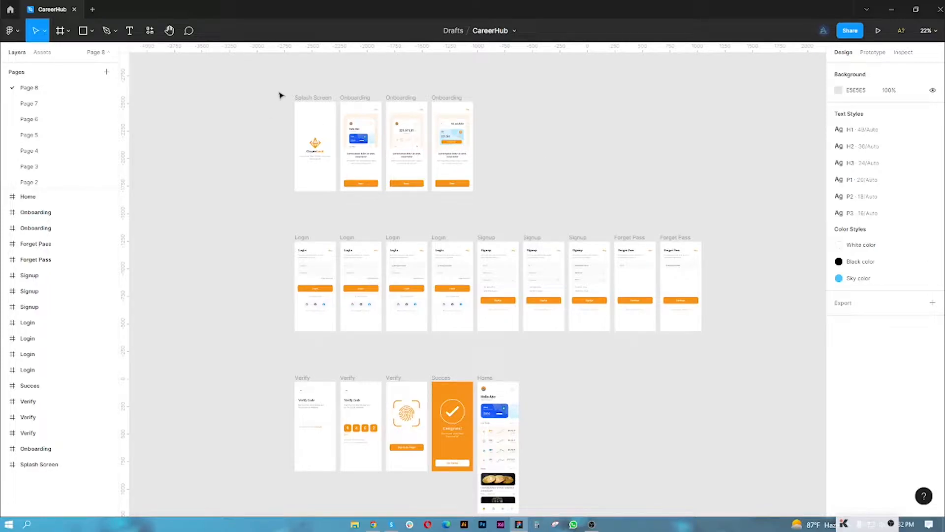
Look over the splash, onboarding, login, signup, verify and home frames on the page.
{"action": "scroll", "coordinate": [278, 96], "scroll_direction": "up", "scroll_amount": 5}
{"action": "scroll", "coordinate": [434, 116], "scroll_direction": "up", "scroll_amount": 1}
{"action": "left_click", "coordinate": [418, 129]}
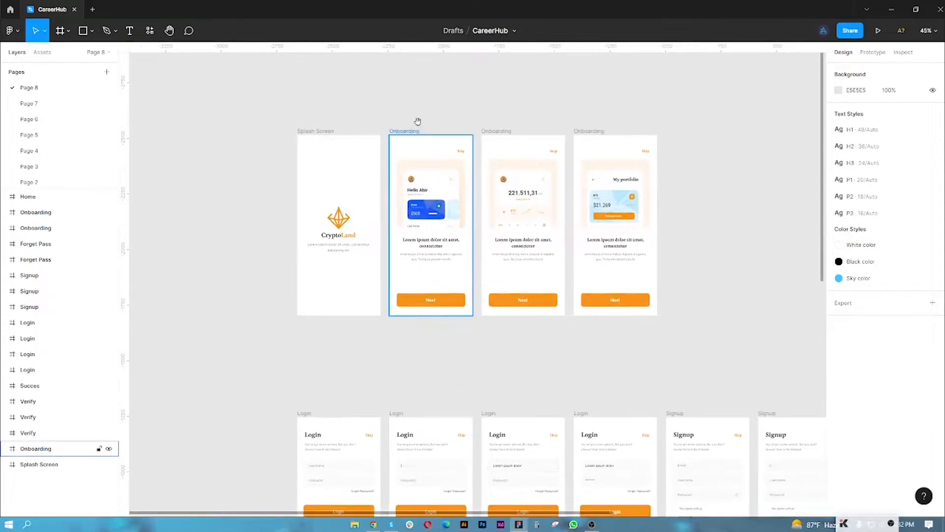
{"action": "scroll", "coordinate": [434, 143], "scroll_direction": "up", "scroll_amount": 3}
{"action": "scroll", "coordinate": [437, 111], "scroll_direction": "down", "scroll_amount": 1}
{"action": "scroll", "coordinate": [458, 109], "scroll_direction": "down", "scroll_amount": 2}
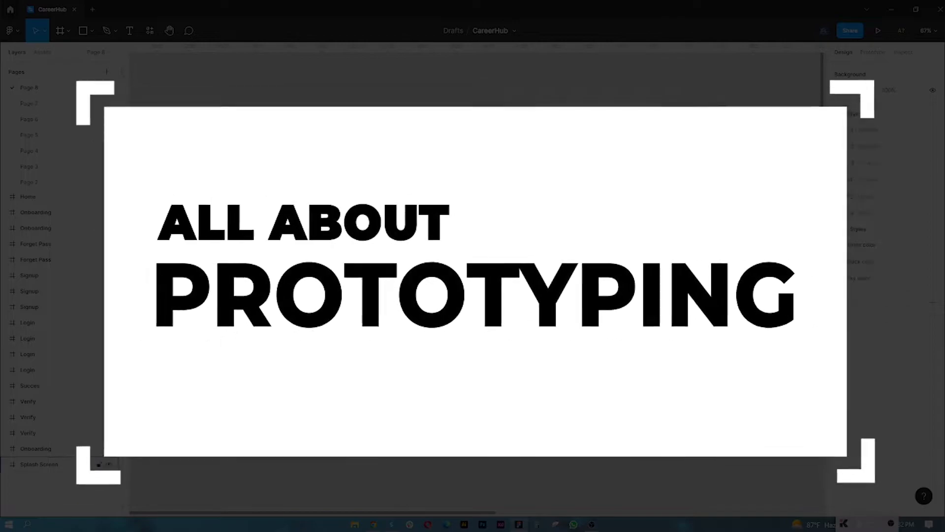
{"action": "left_click", "coordinate": [215, 132]}
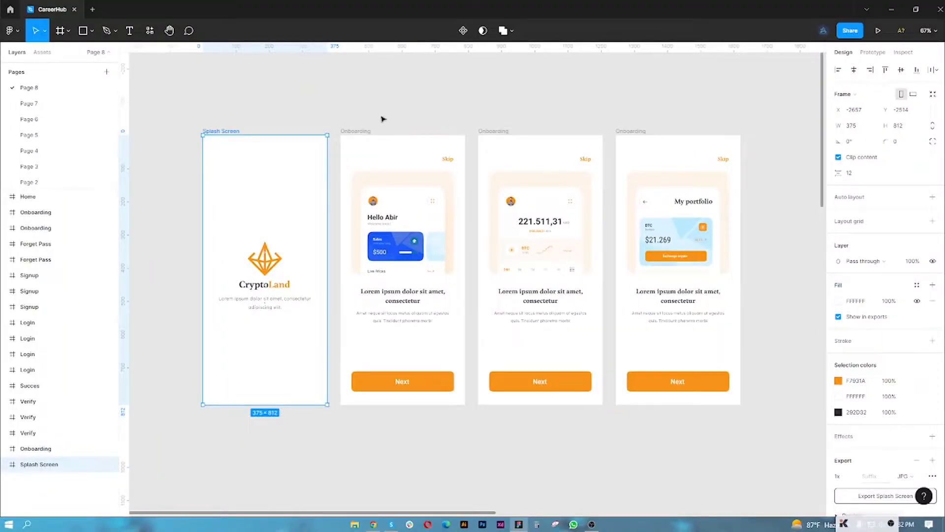
{"action": "left_click", "coordinate": [376, 88]}
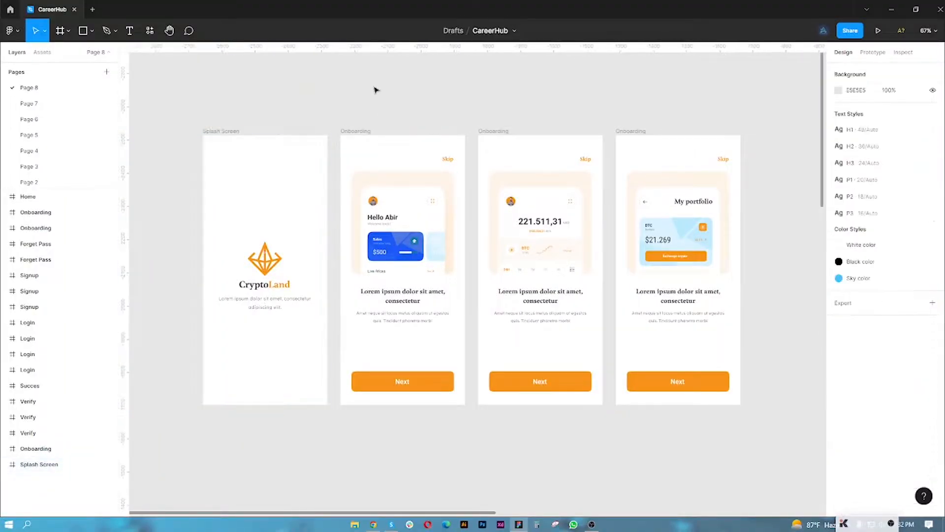
{"action": "scroll", "coordinate": [375, 89], "scroll_direction": "down", "scroll_amount": 3}
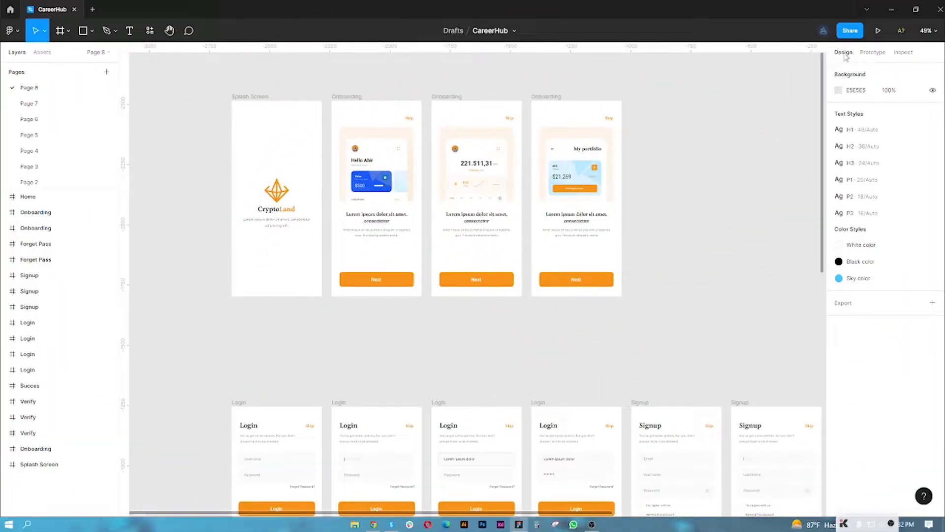
{"action": "scroll", "coordinate": [658, 163], "scroll_direction": "down", "scroll_amount": 3}
{"action": "scroll", "coordinate": [698, 246], "scroll_direction": "right", "scroll_amount": 2}
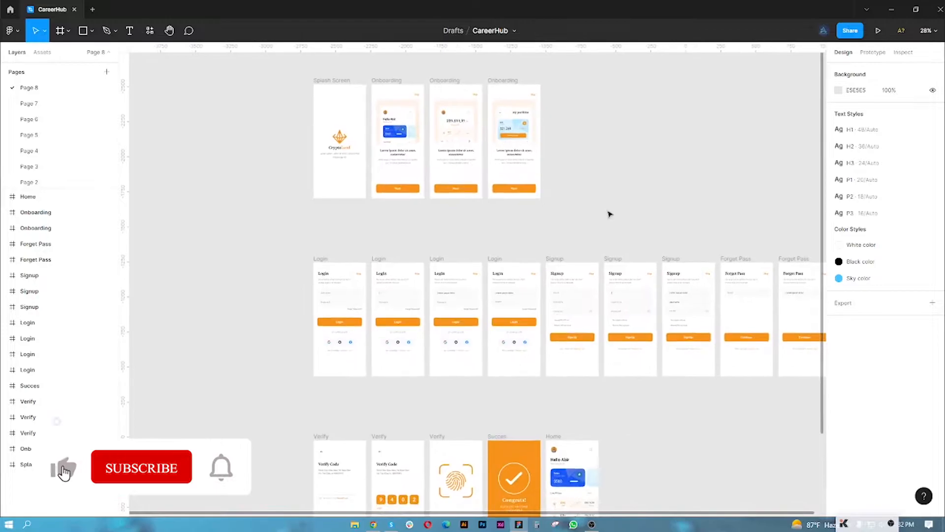
{"action": "scroll", "coordinate": [608, 211], "scroll_direction": "down", "scroll_amount": 2}
{"action": "scroll", "coordinate": [667, 220], "scroll_direction": "right", "scroll_amount": 1}
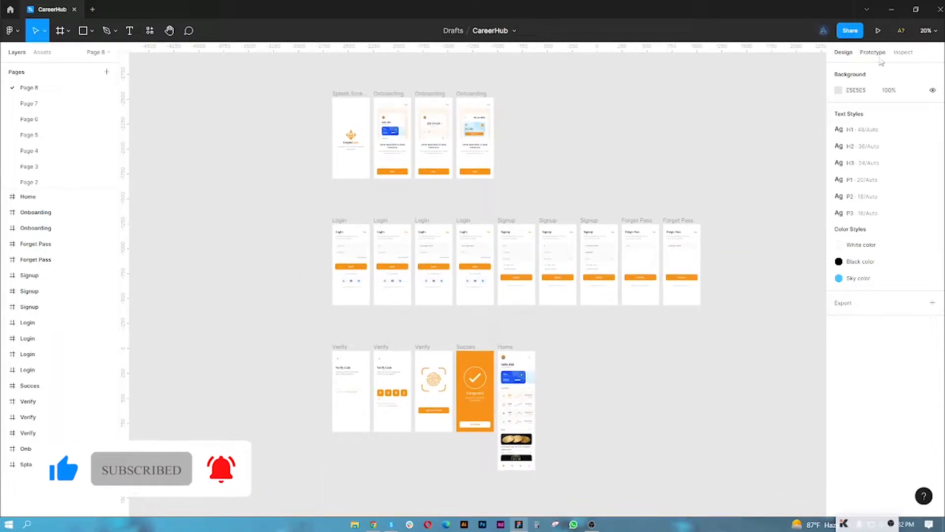
Switch to prototype mode and connect the Splash Screen frame to the first Onboarding frame.
{"action": "left_click", "coordinate": [873, 53]}
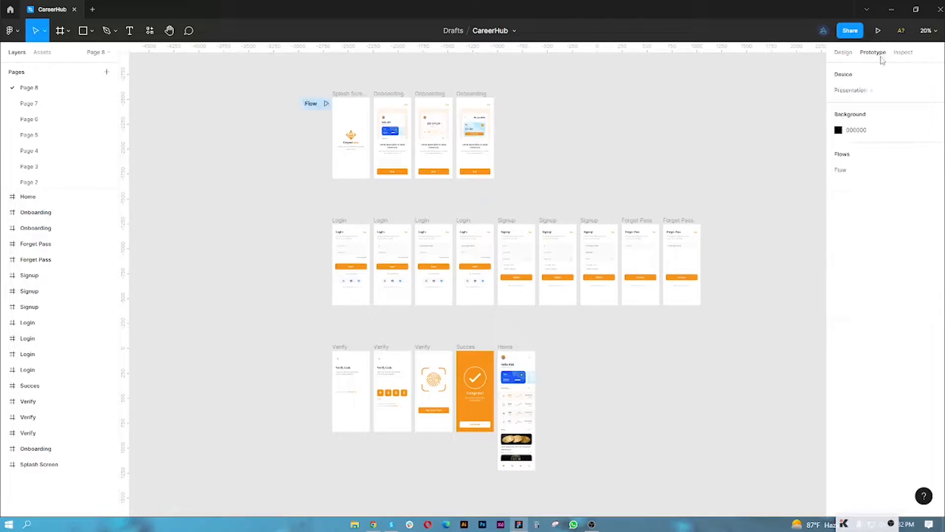
{"action": "scroll", "coordinate": [354, 97], "scroll_direction": "up", "scroll_amount": 4}
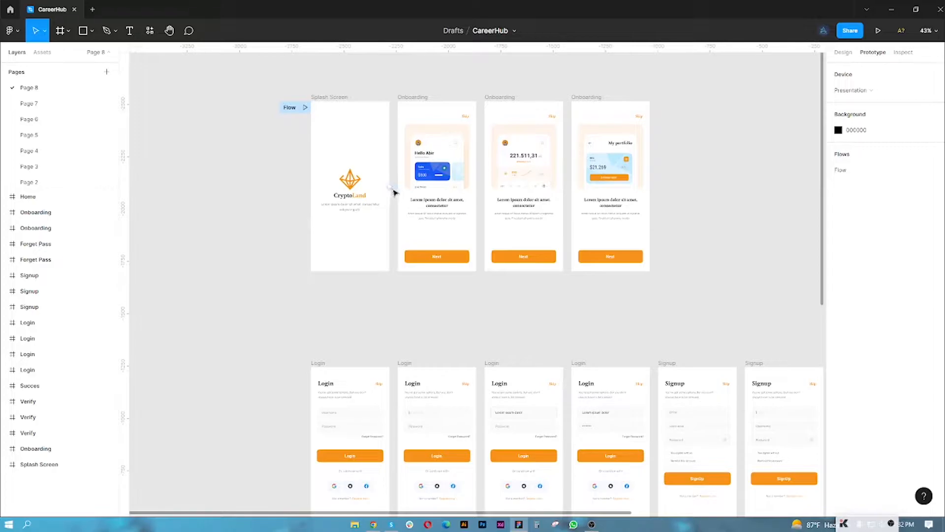
{"action": "scroll", "coordinate": [394, 192], "scroll_direction": "up", "scroll_amount": 6}
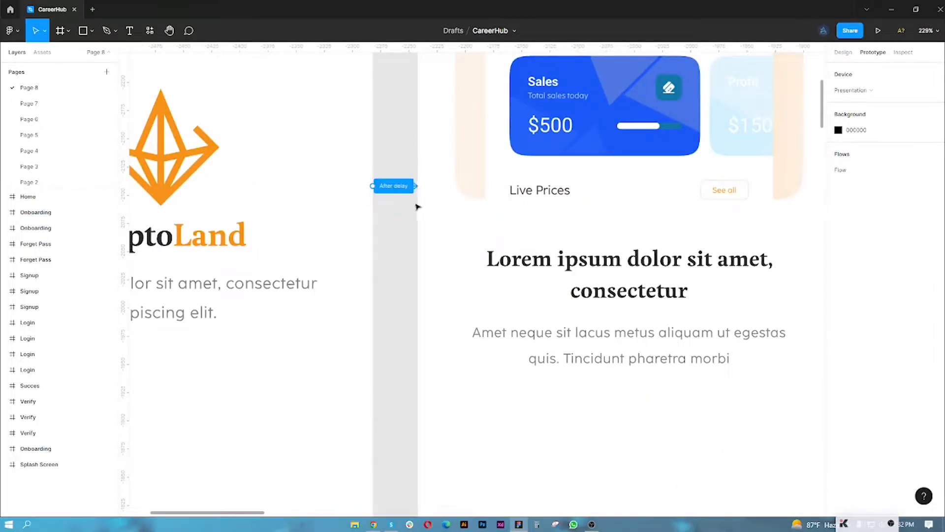
{"action": "scroll", "coordinate": [405, 207], "scroll_direction": "down", "scroll_amount": 5}
{"action": "left_click", "coordinate": [316, 94]}
{"action": "left_click", "coordinate": [316, 94]}
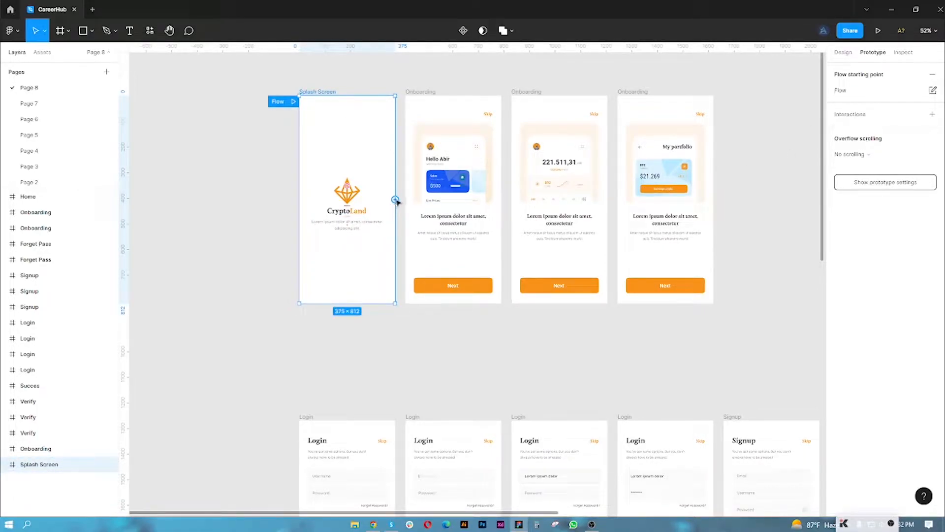
{"action": "left_click_drag", "start_coordinate": [396, 200], "coordinate": [409, 173]}
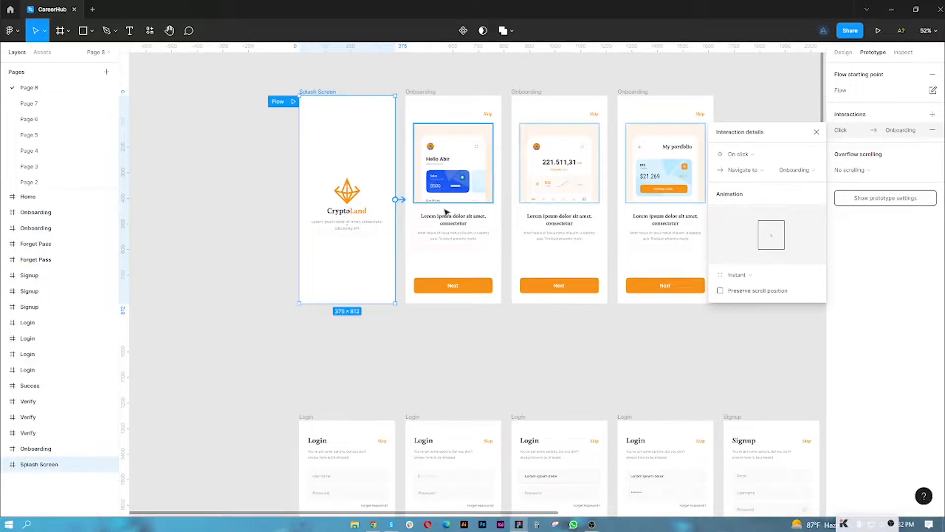
Set the Splash Screen interaction's trigger to While hovering, keep the Navigate to action and close its details.
{"action": "left_click", "coordinate": [749, 155]}
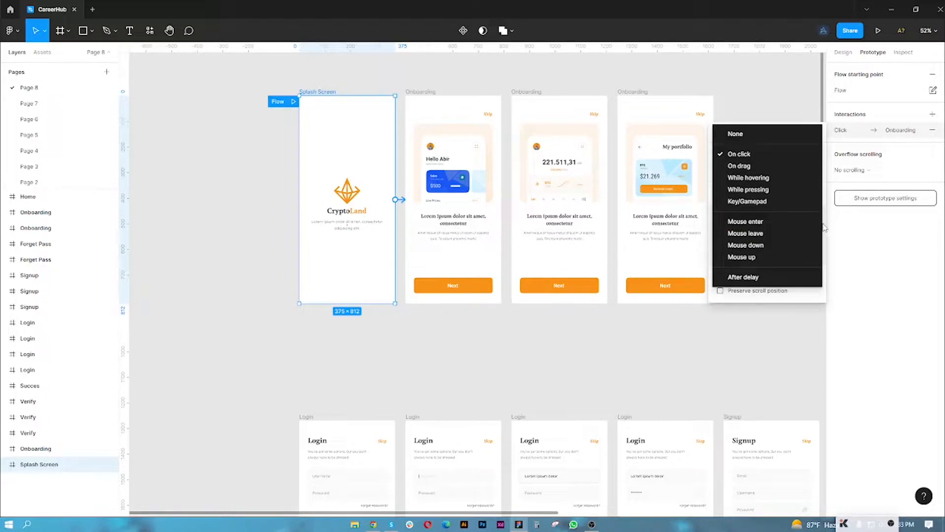
{"action": "left_click", "coordinate": [766, 180]}
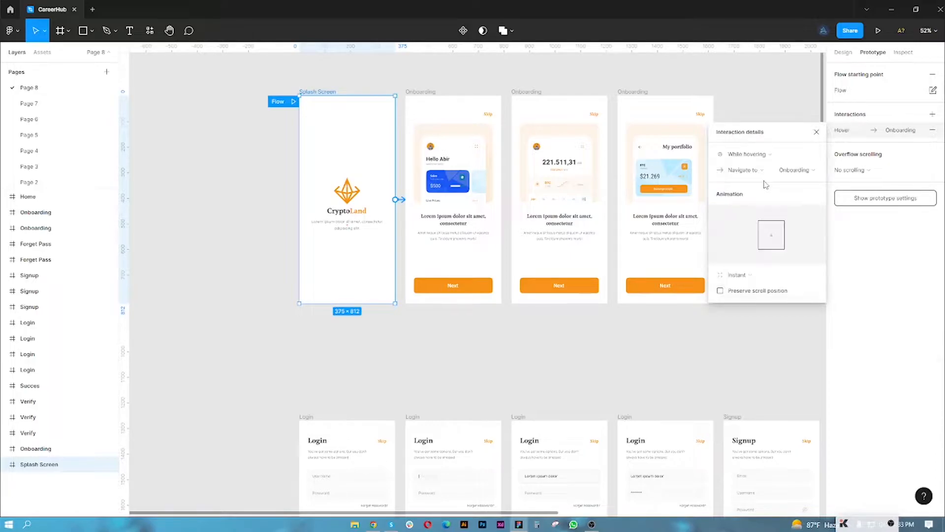
{"action": "left_click", "coordinate": [758, 172]}
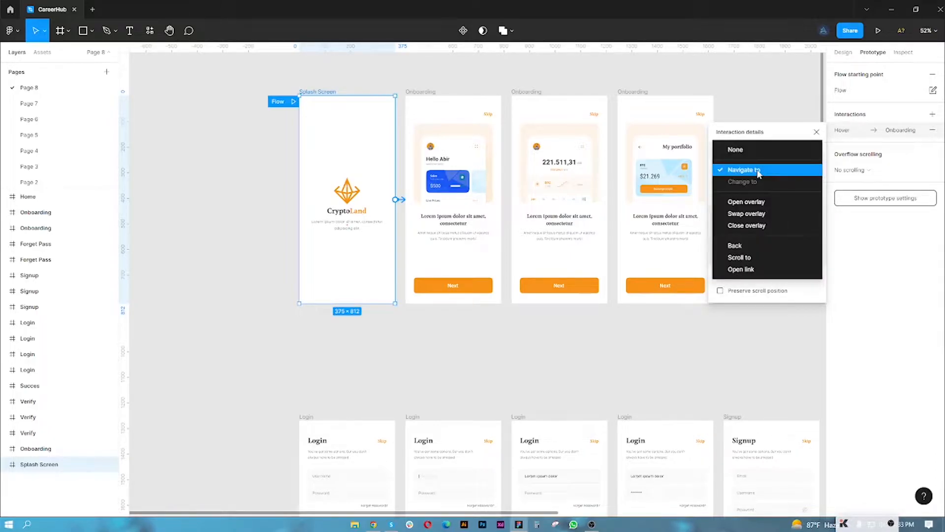
{"action": "left_click", "coordinate": [758, 171]}
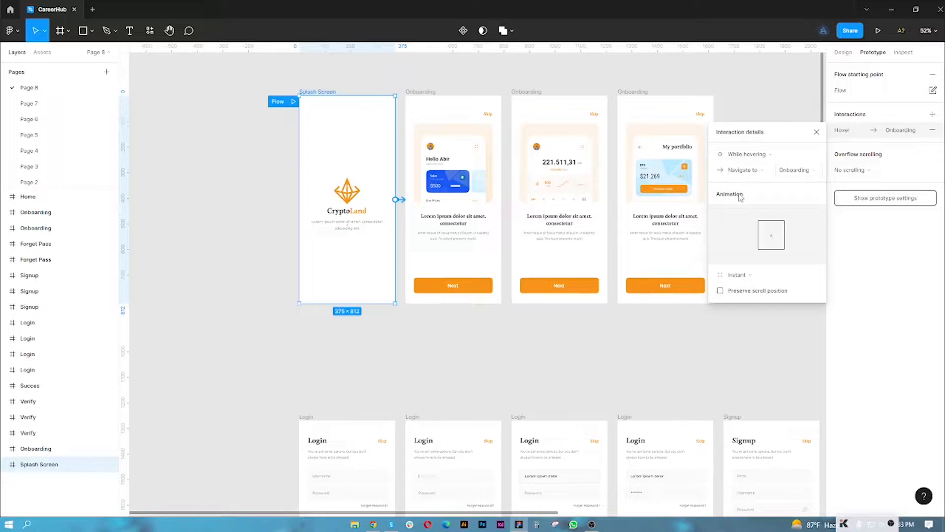
{"action": "mouse_move", "coordinate": [776, 240]}
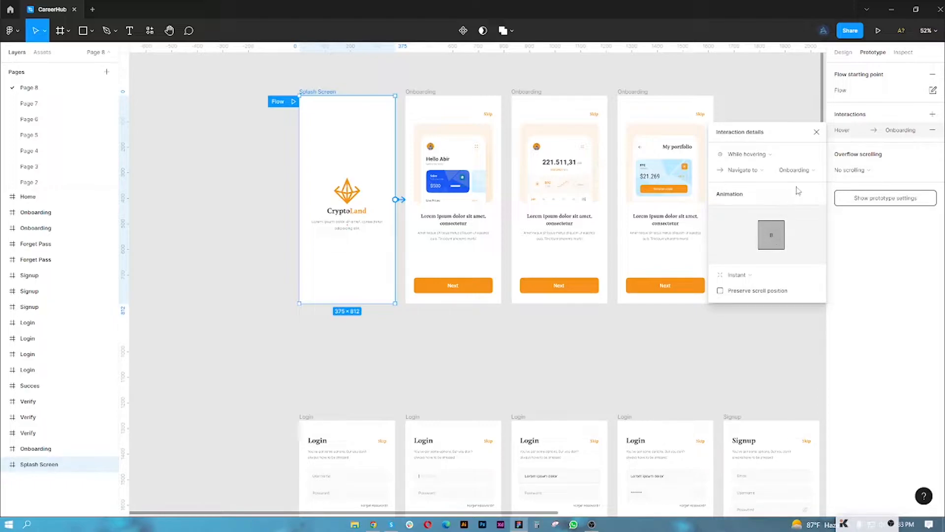
{"action": "left_click", "coordinate": [816, 133]}
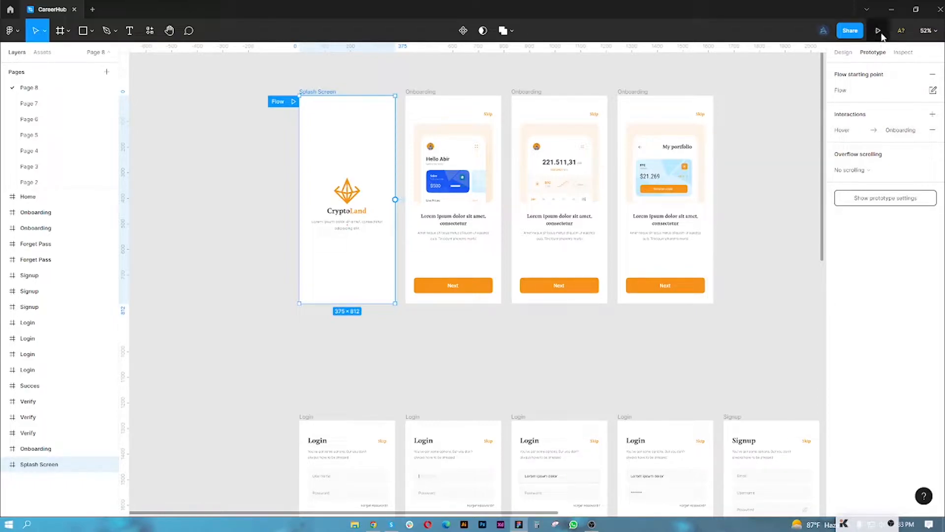
Preview the prototype from the Splash Screen and return to the design file.
{"action": "left_click", "coordinate": [879, 32]}
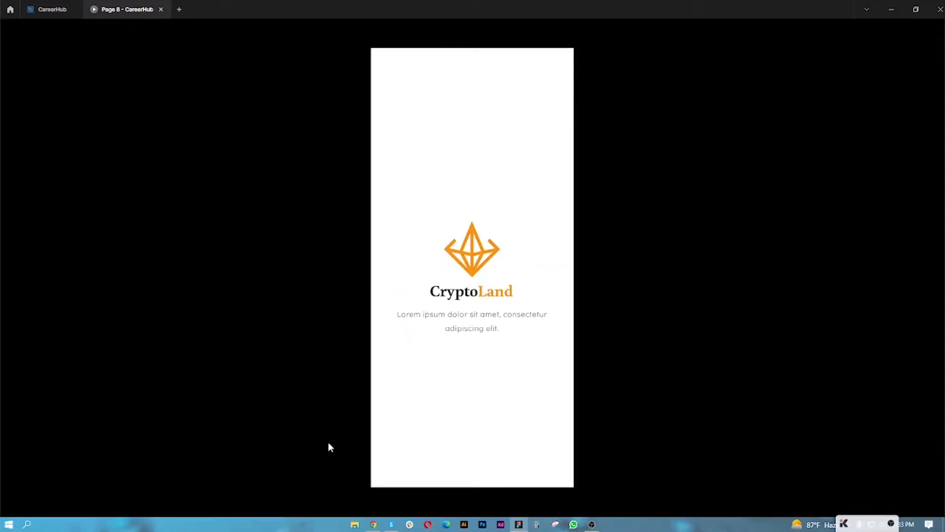
{"action": "mouse_move", "coordinate": [493, 499]}
{"action": "left_click", "coordinate": [55, 10]}
Try the Open overlay and Swap overlay actions on the Splash Screen interaction and check the latter in the preview.
{"action": "left_click", "coordinate": [856, 132]}
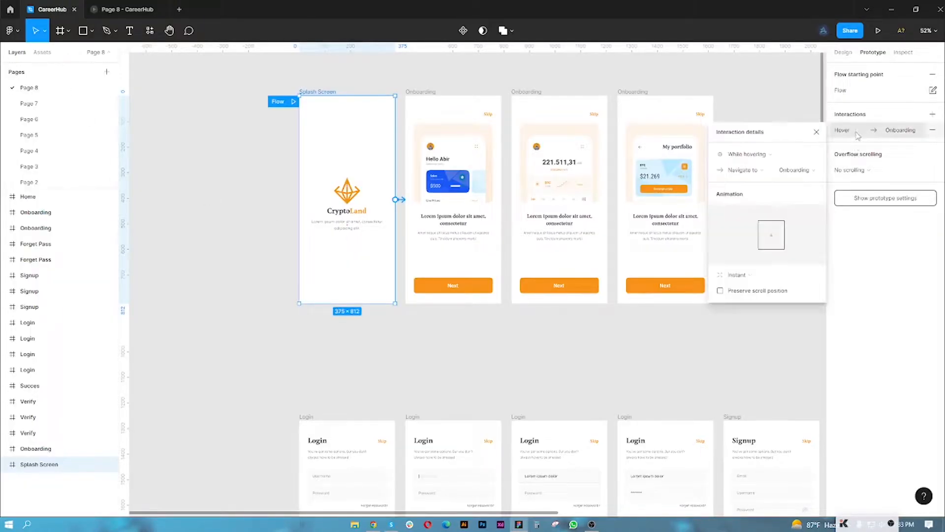
{"action": "left_click", "coordinate": [759, 172]}
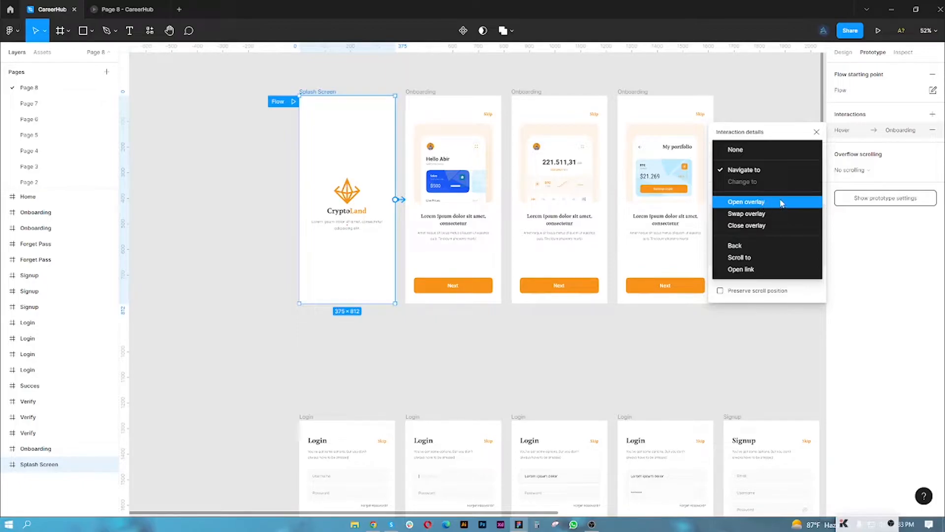
{"action": "left_click", "coordinate": [742, 207]}
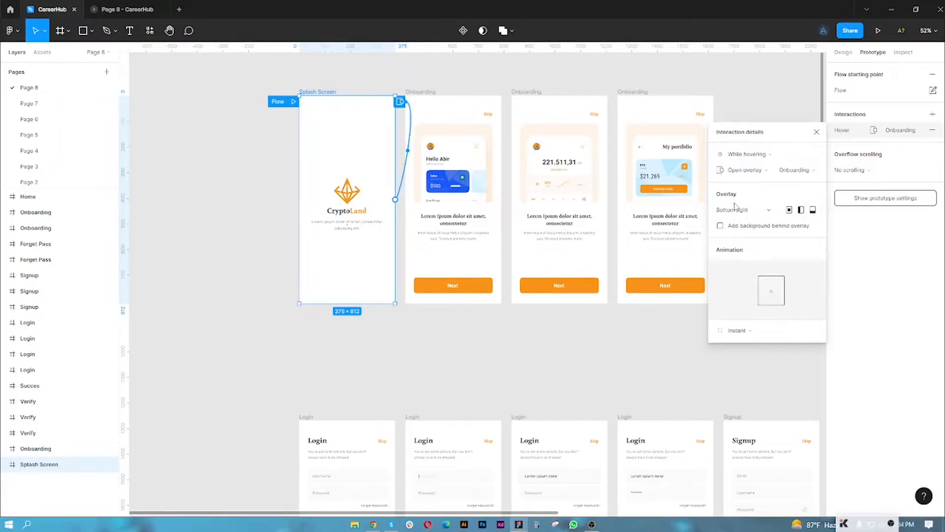
{"action": "left_click", "coordinate": [748, 173]}
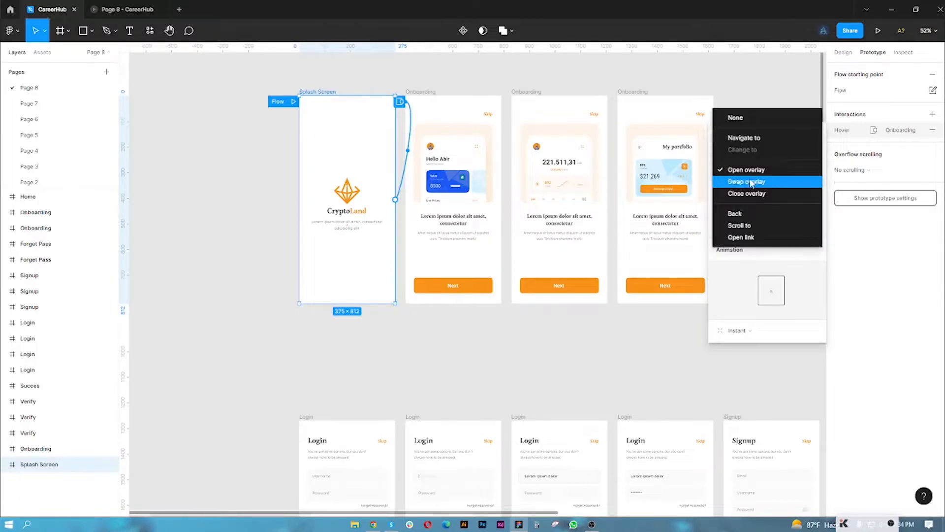
{"action": "left_click", "coordinate": [749, 182]}
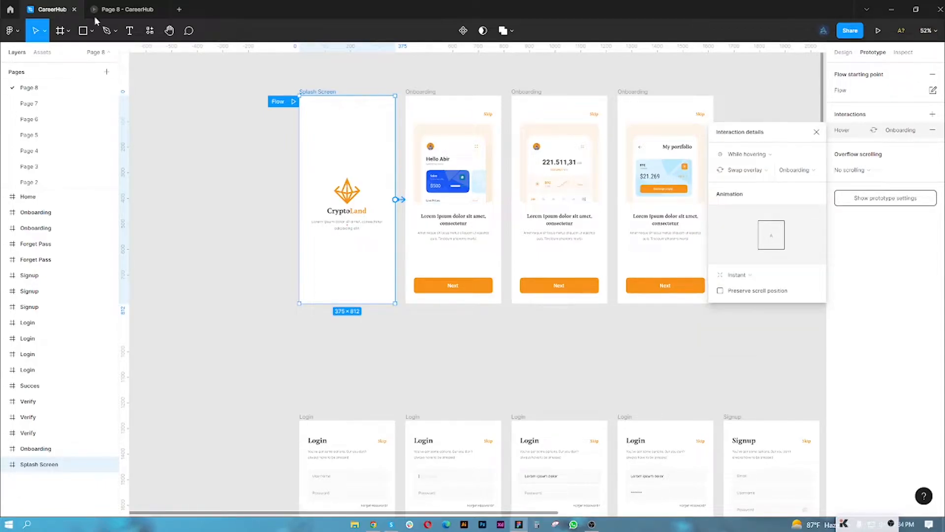
{"action": "left_click", "coordinate": [128, 11]}
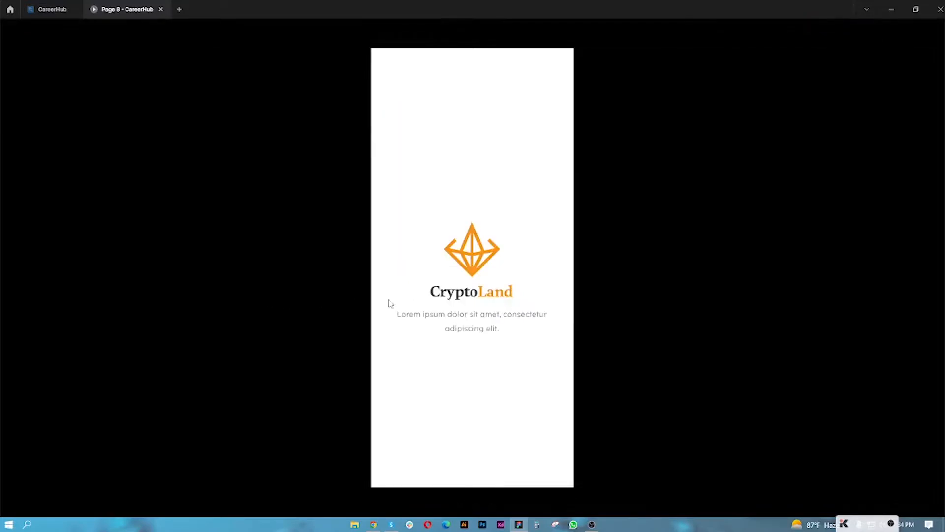
{"action": "left_click", "coordinate": [46, 9]}
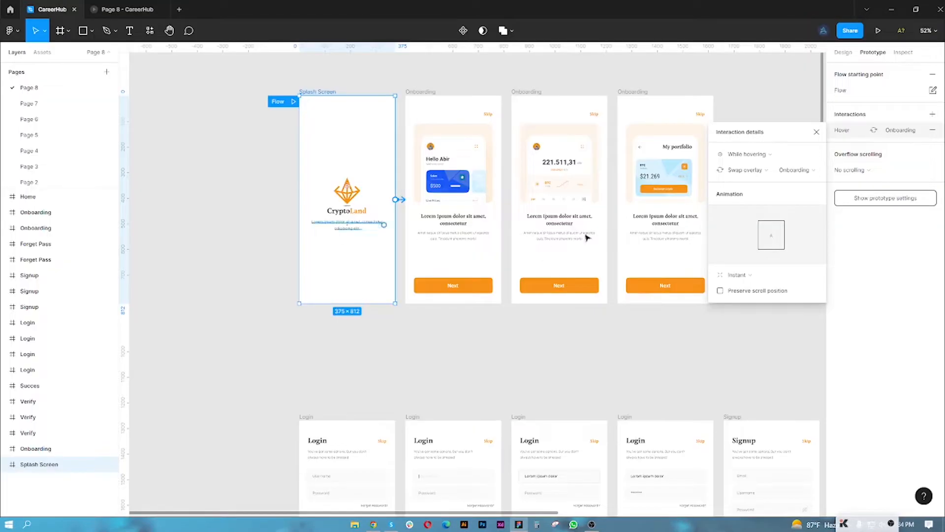
Set the Splash Screen interaction's trigger to After delay and its action to Navigate to.
{"action": "left_click", "coordinate": [777, 155]}
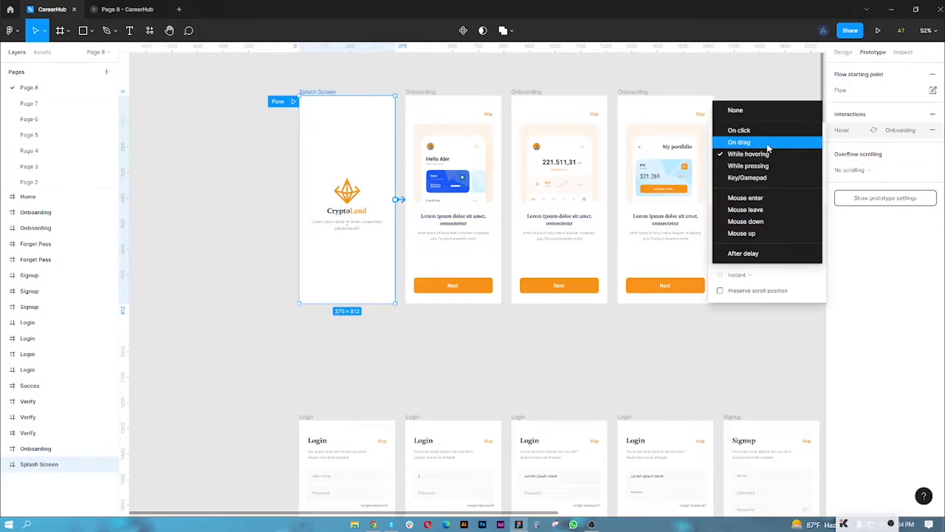
{"action": "left_click", "coordinate": [750, 254]}
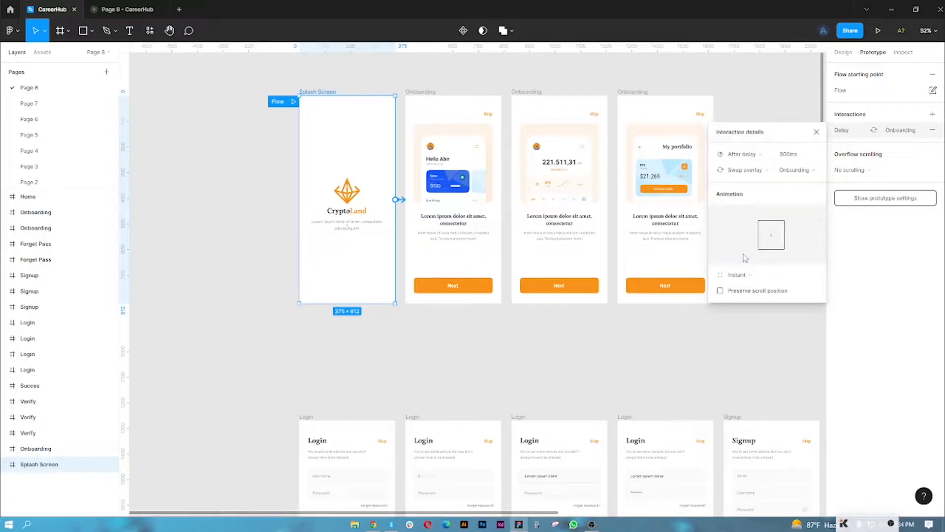
{"action": "left_click", "coordinate": [767, 170]}
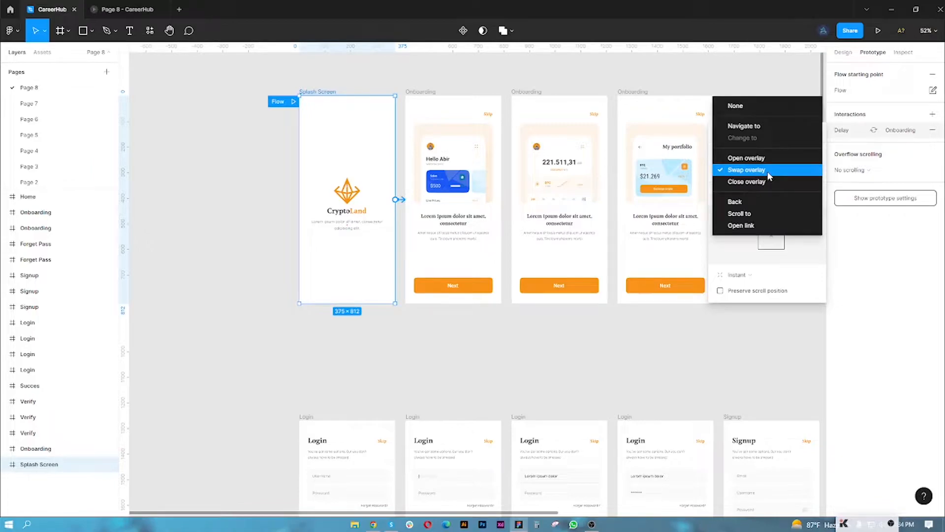
{"action": "left_click", "coordinate": [744, 131]}
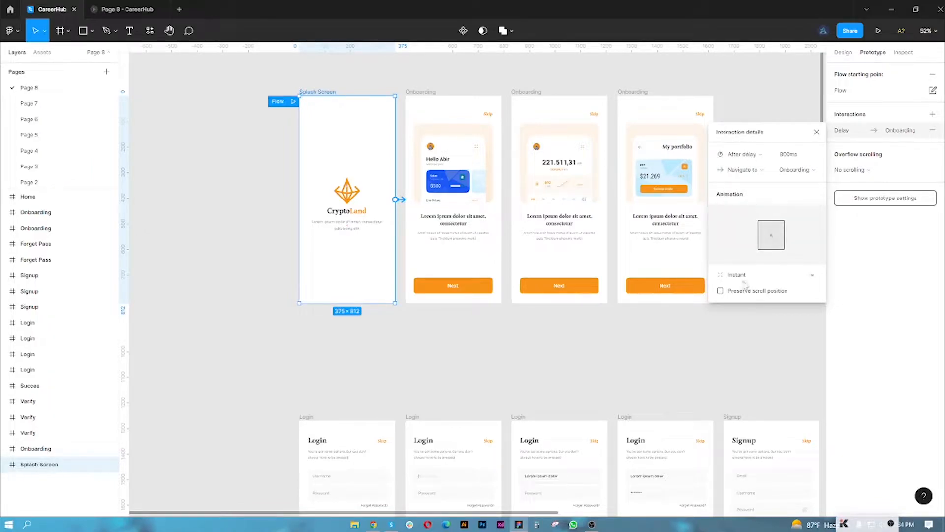
Set the Splash Screen interaction's animation to Smart animate.
{"action": "left_click", "coordinate": [793, 279]}
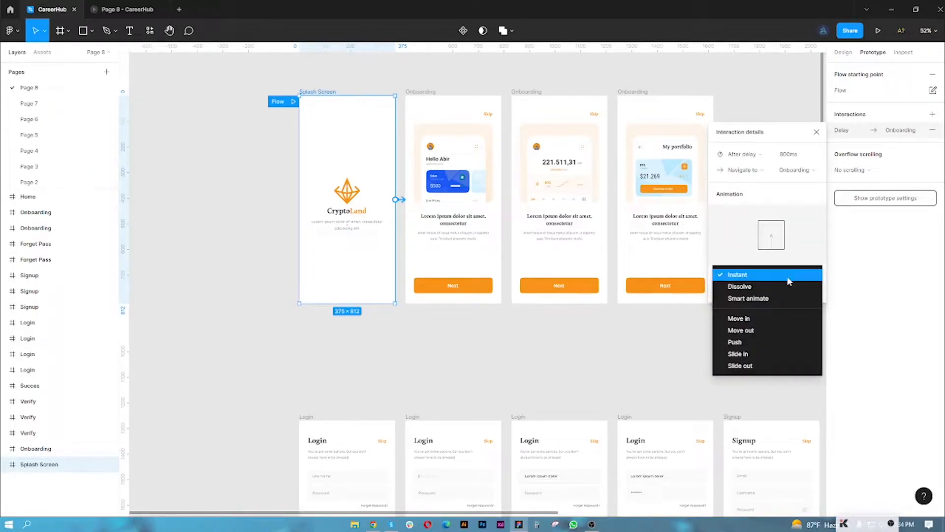
{"action": "left_click", "coordinate": [753, 304]}
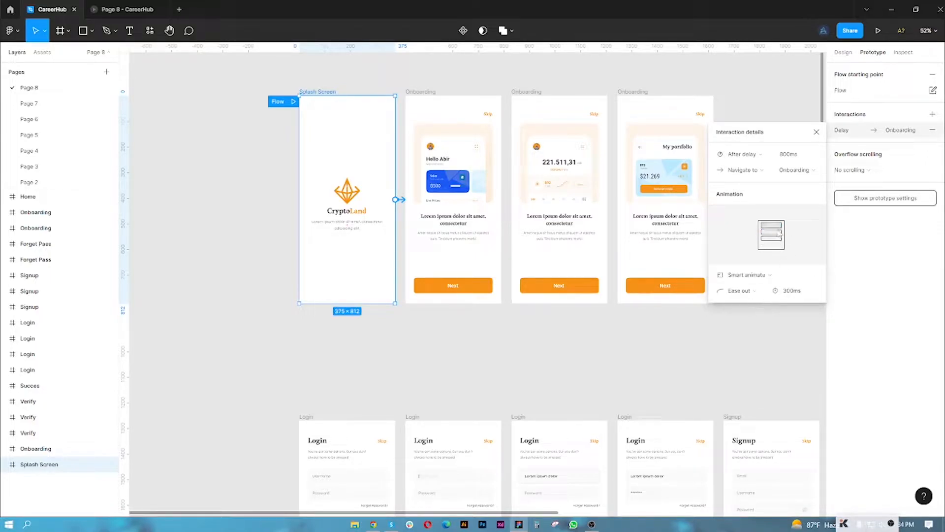
{"action": "left_click", "coordinate": [769, 275]}
{"action": "left_click", "coordinate": [770, 275]}
{"action": "left_click", "coordinate": [769, 275]}
{"action": "left_click", "coordinate": [769, 275]}
Try the Ease in and Ease in and out curves on the Smart animate transition.
{"action": "left_click", "coordinate": [749, 290]}
{"action": "left_click", "coordinate": [750, 284]}
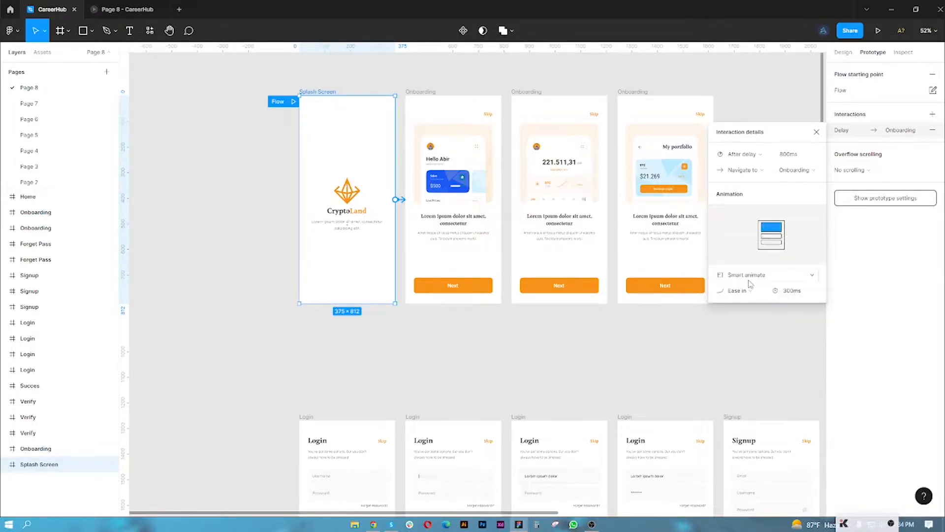
{"action": "left_click", "coordinate": [749, 290]}
{"action": "left_click", "coordinate": [749, 302]}
{"action": "left_click", "coordinate": [744, 294]}
{"action": "left_click", "coordinate": [745, 301]}
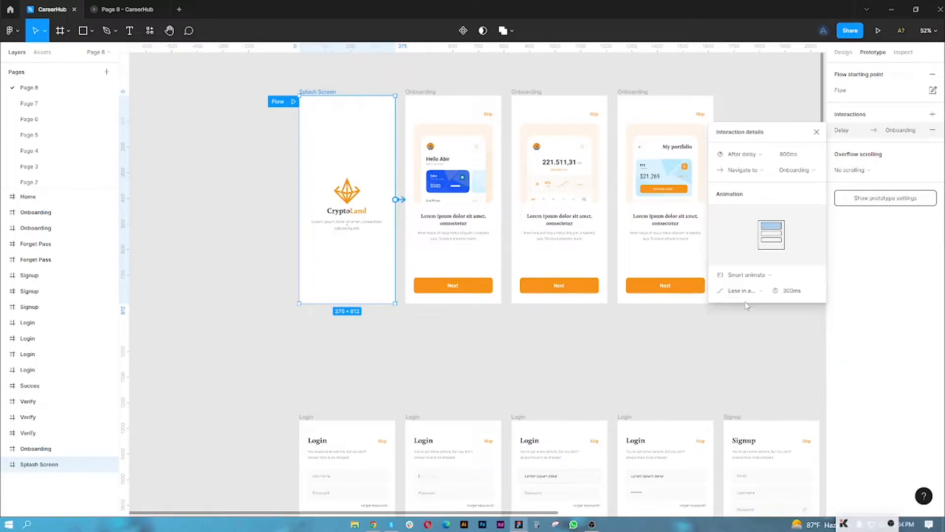
Set the easing of the Smart animate transition to Gentle.
{"action": "left_click", "coordinate": [746, 291]}
{"action": "left_click", "coordinate": [745, 357]}
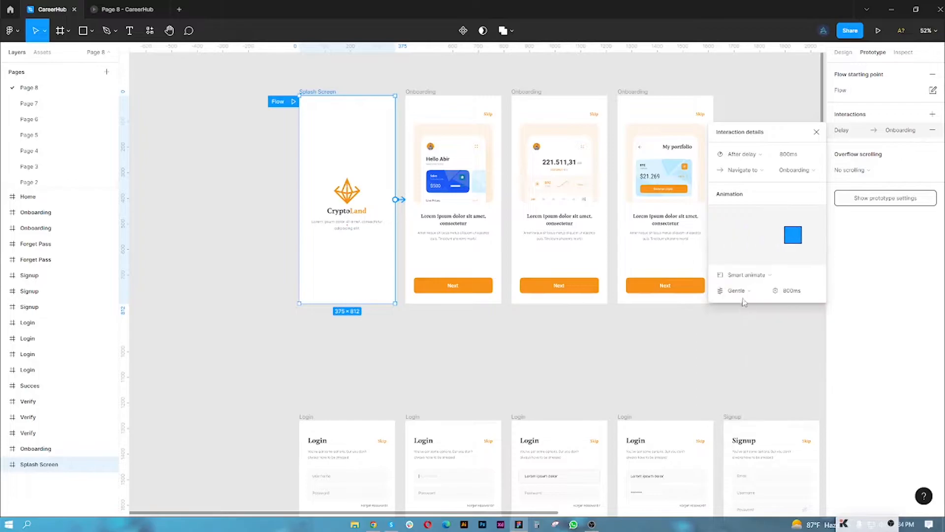
Try the Quick and Slow curves on the Splash Screen's Smart animate transition.
{"action": "left_click", "coordinate": [752, 290]}
{"action": "left_click", "coordinate": [752, 301]}
{"action": "left_click", "coordinate": [752, 290]}
{"action": "left_click", "coordinate": [754, 314]}
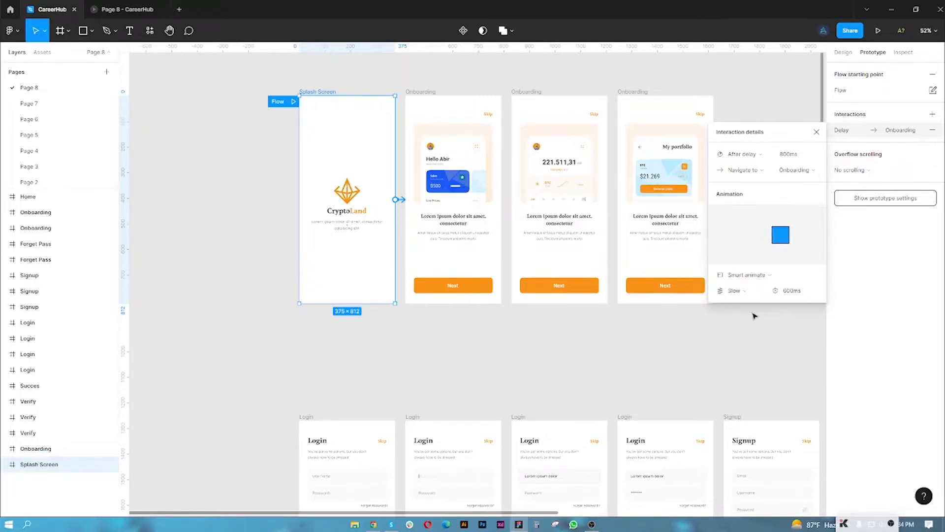
Set the easing of the Splash Screen's Smart animate transition to Ease in and its duration to 500 ms.
{"action": "left_click", "coordinate": [753, 291]}
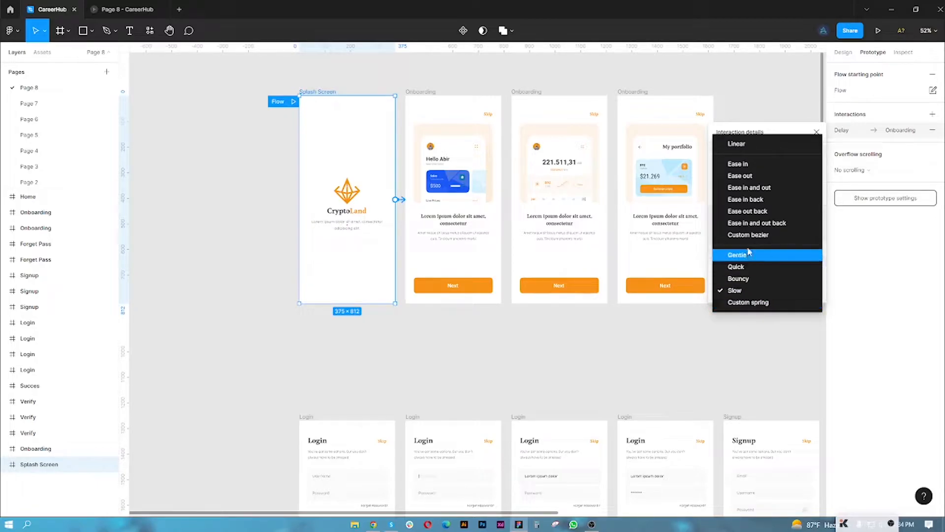
{"action": "left_click", "coordinate": [740, 163]}
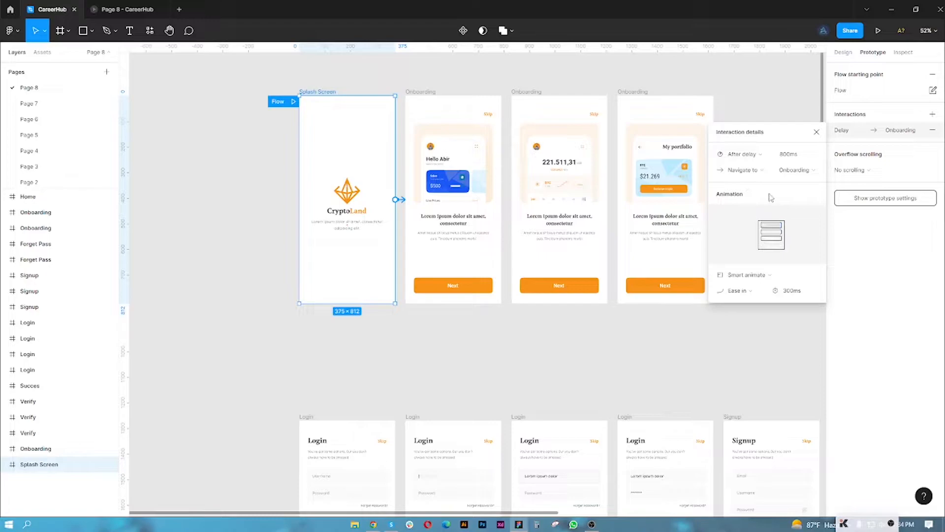
{"action": "left_click", "coordinate": [796, 292]}
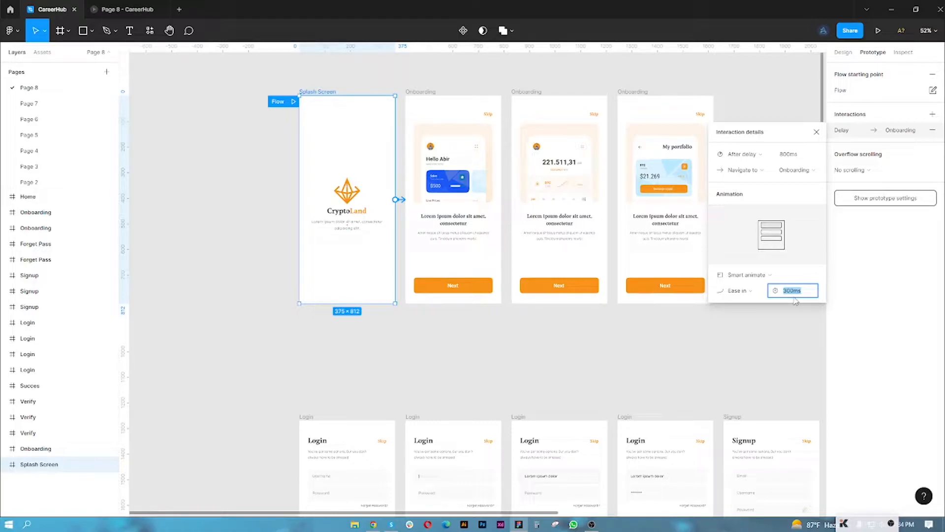
{"action": "type", "text": "500"}
{"action": "key", "text": "Return"}
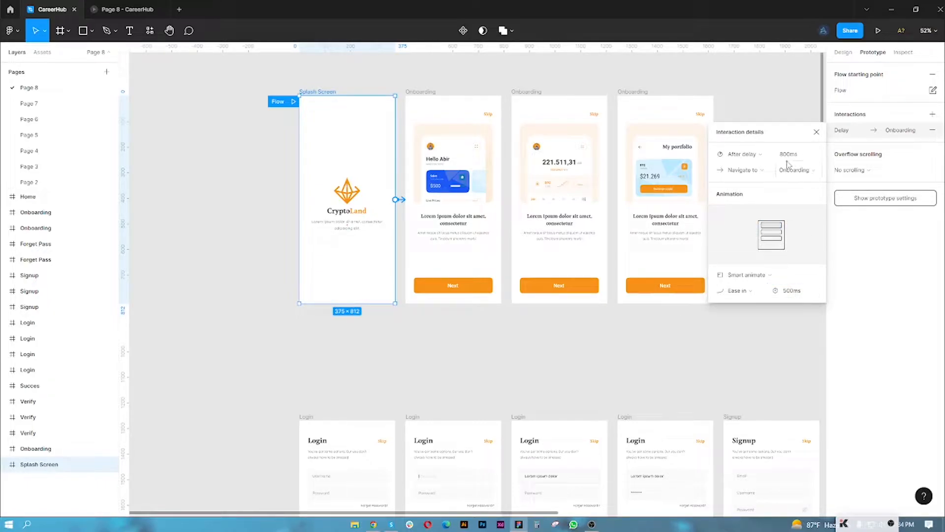
Replay the Splash Screen to Onboarding transition several times in the prototype preview.
{"action": "left_click", "coordinate": [127, 9]}
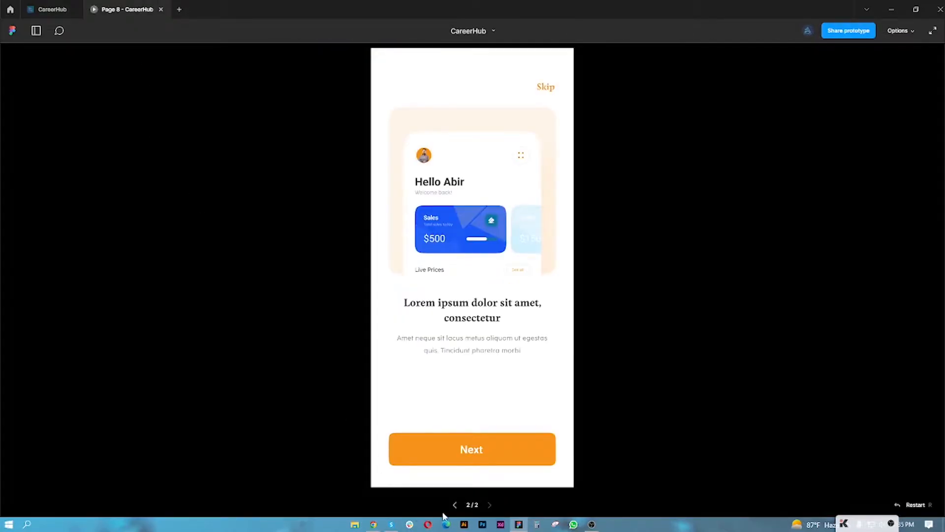
{"action": "left_click", "coordinate": [456, 507]}
{"action": "left_click", "coordinate": [455, 506]}
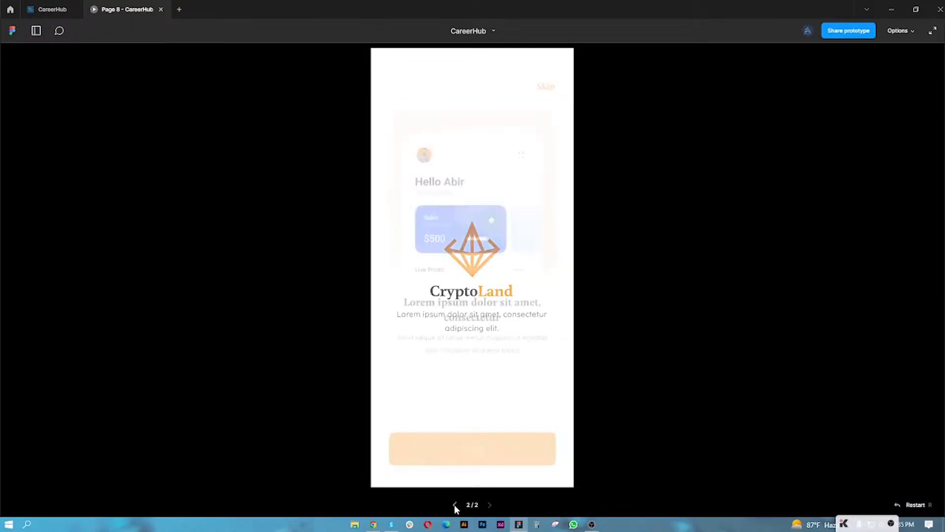
{"action": "left_click", "coordinate": [455, 506]}
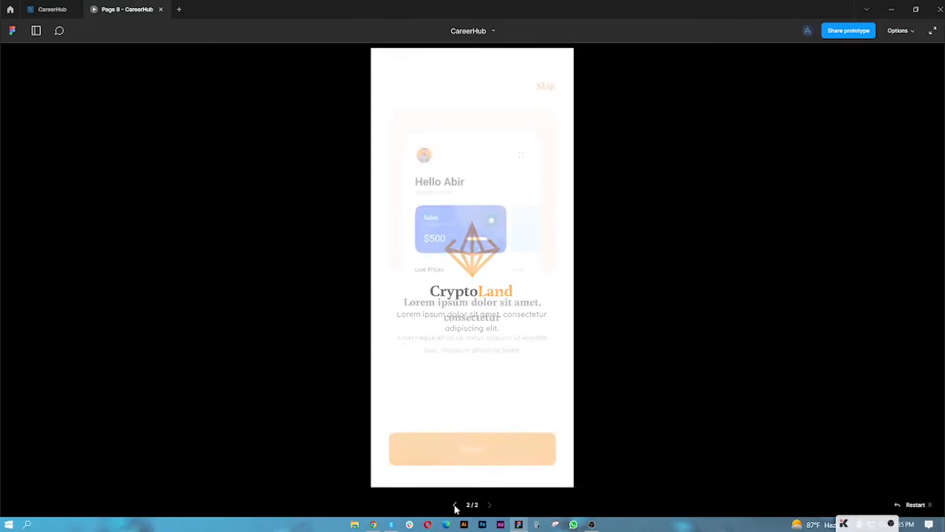
Set the Splash Screen transition's duration to 800 ms and replay it in the prototype preview.
{"action": "left_click", "coordinate": [52, 9]}
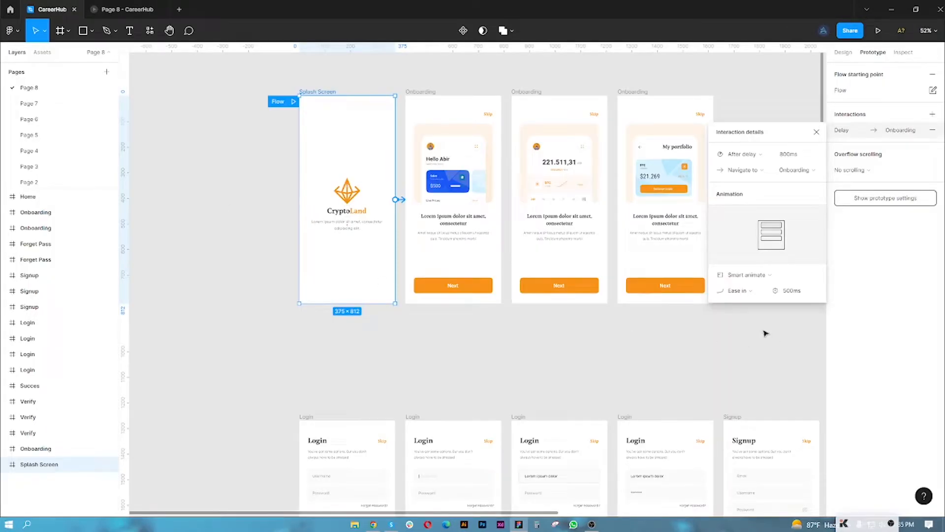
{"action": "left_click", "coordinate": [793, 291]}
{"action": "type", "text": "8"}
{"action": "key", "text": "Return"}
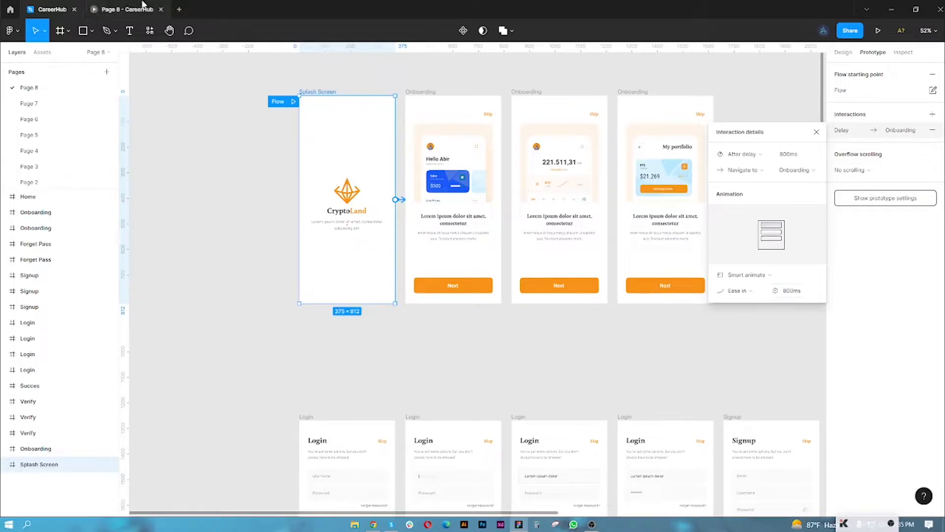
{"action": "left_click", "coordinate": [127, 9]}
{"action": "left_click", "coordinate": [454, 505]}
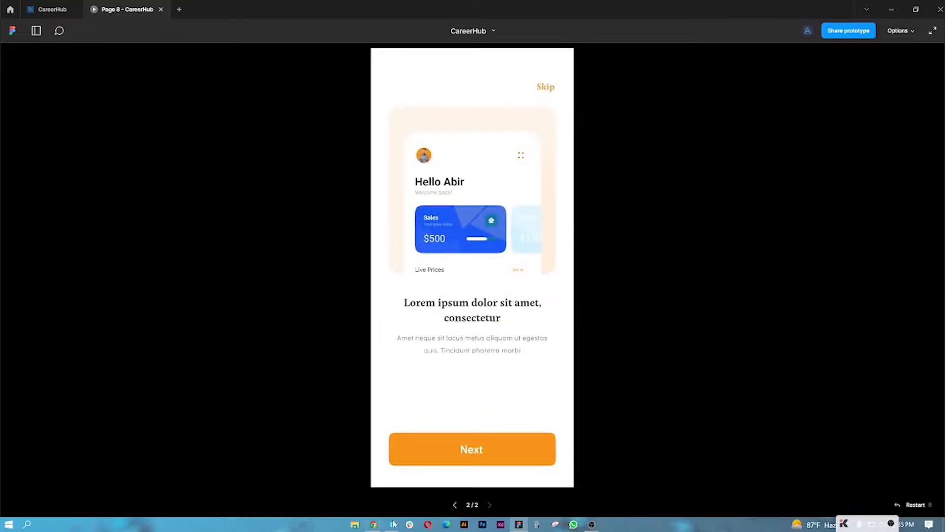
{"action": "left_click", "coordinate": [454, 506]}
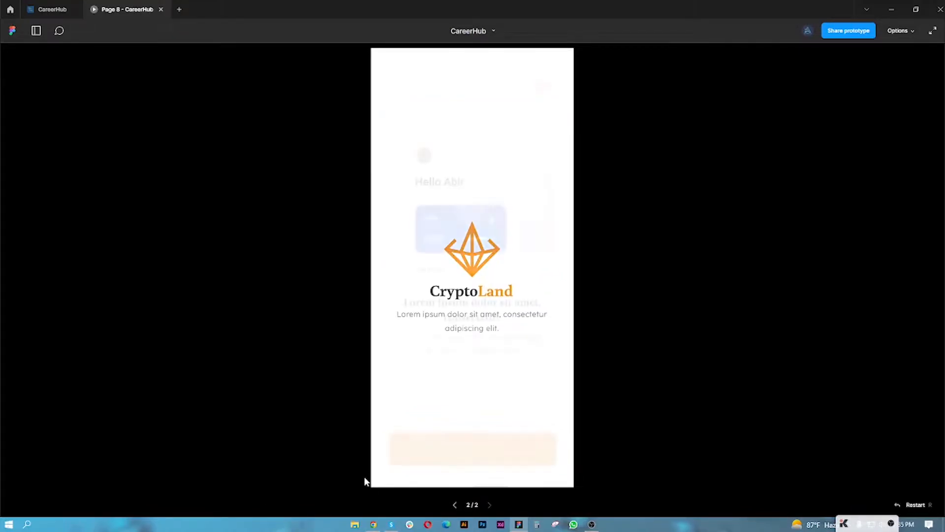
Set the Splash Screen transition's duration to 1200 ms and replay it in the prototype preview.
{"action": "left_click", "coordinate": [54, 9]}
{"action": "left_click", "coordinate": [788, 291]}
{"action": "key", "text": "BackSpace"}
{"action": "type", "text": "1200"}
{"action": "key", "text": "Return"}
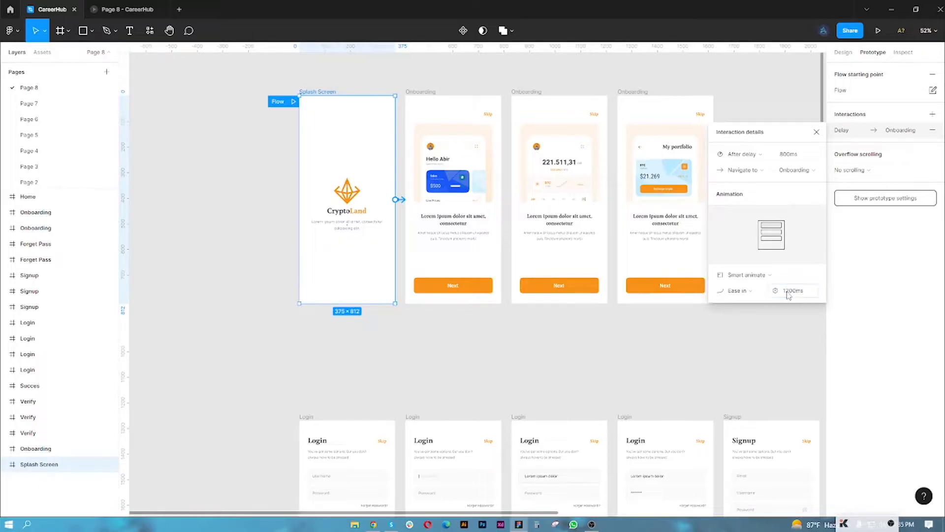
{"action": "left_click", "coordinate": [126, 7]}
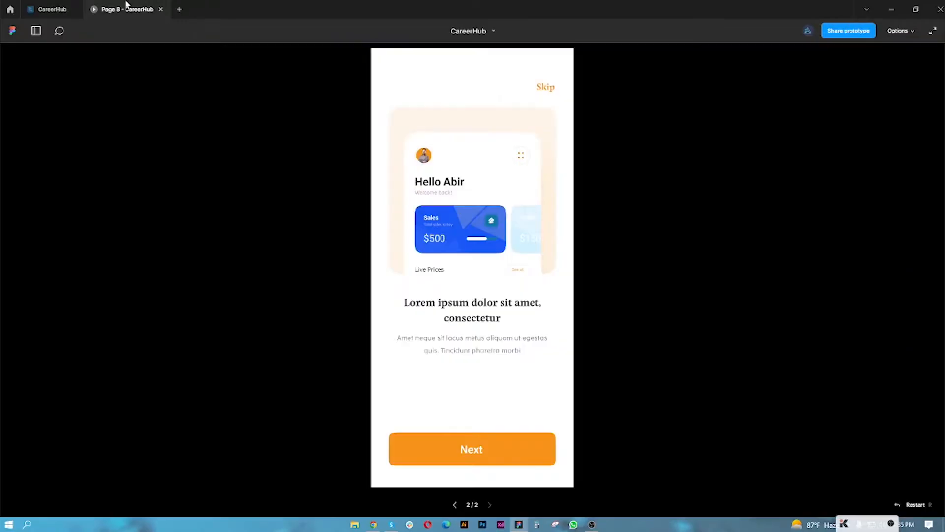
{"action": "left_click", "coordinate": [456, 506]}
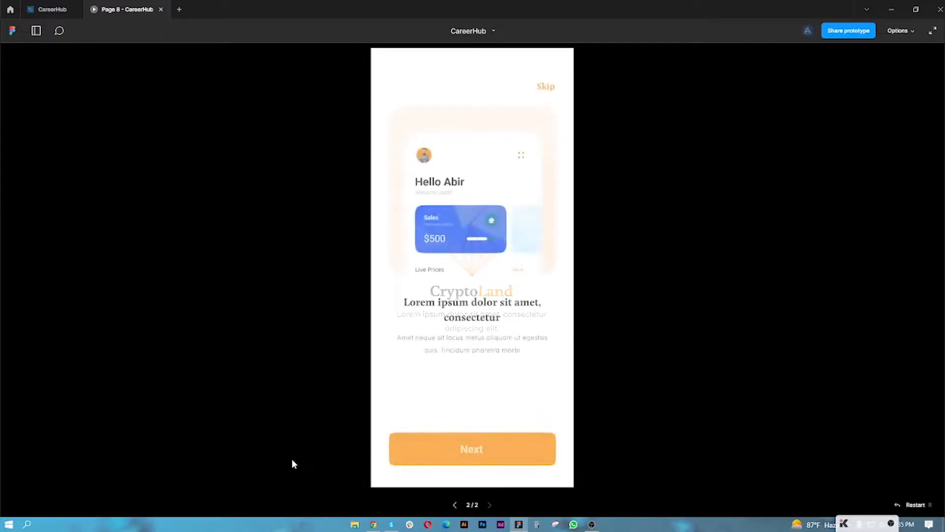
Set the duration of the Splash Screen's Smart animate transition to 600 ms.
{"action": "left_click", "coordinate": [39, 9]}
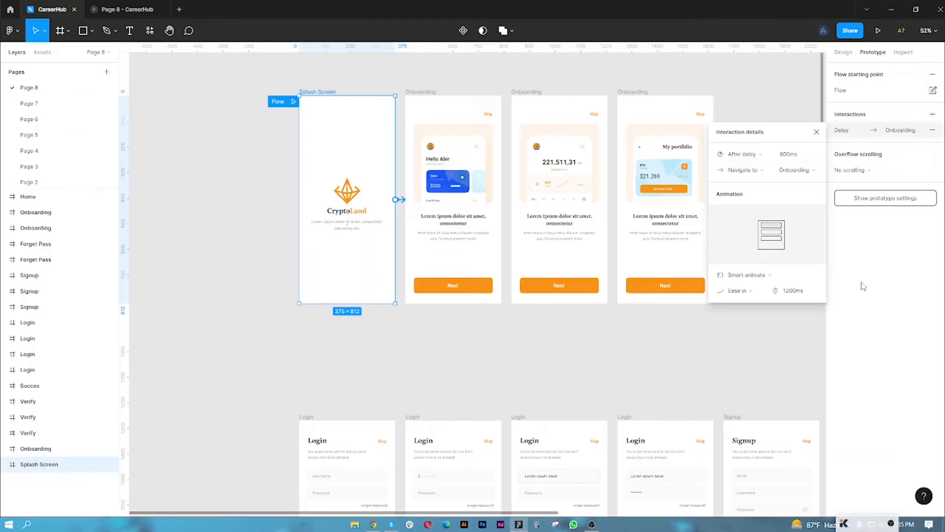
{"action": "left_click", "coordinate": [800, 291]}
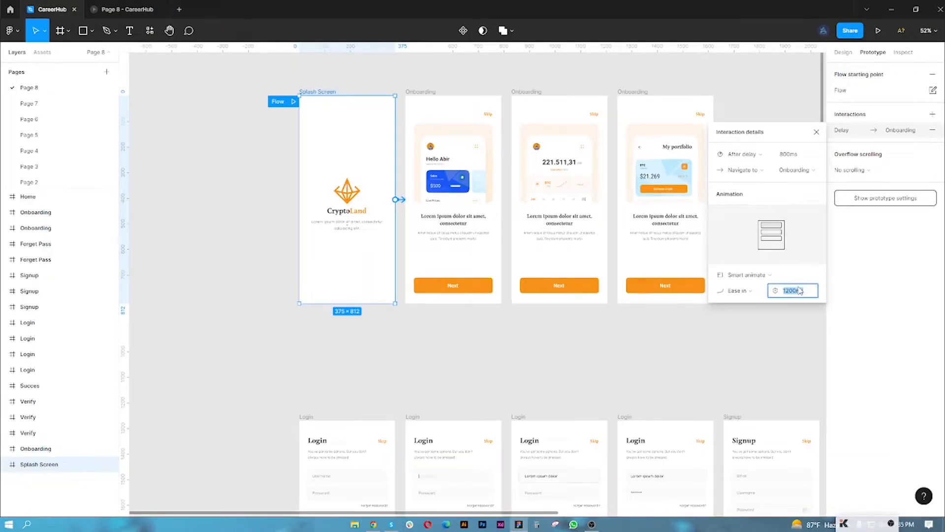
{"action": "type", "text": "600"}
{"action": "key", "text": "Return"}
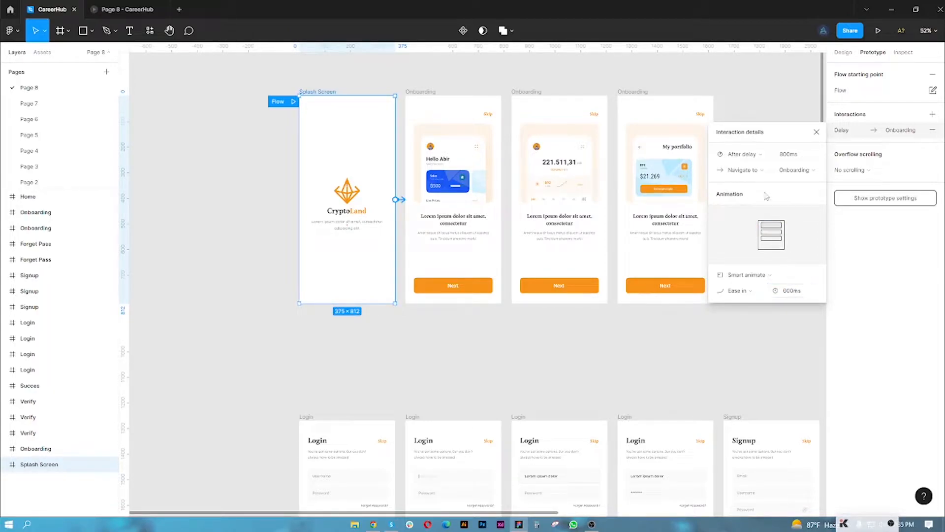
Try the Open overlay action on the Splash Screen interaction and look through the overlay position options.
{"action": "left_click", "coordinate": [754, 171]}
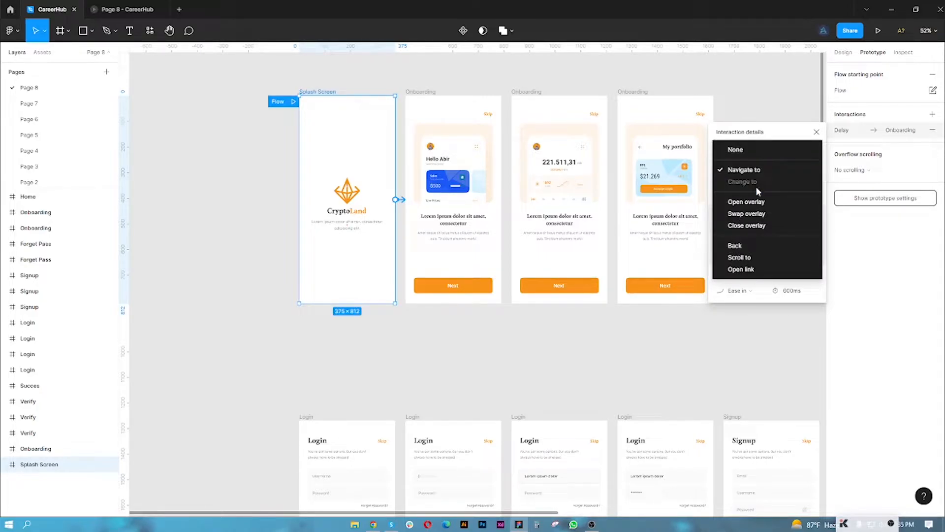
{"action": "left_click", "coordinate": [746, 202]}
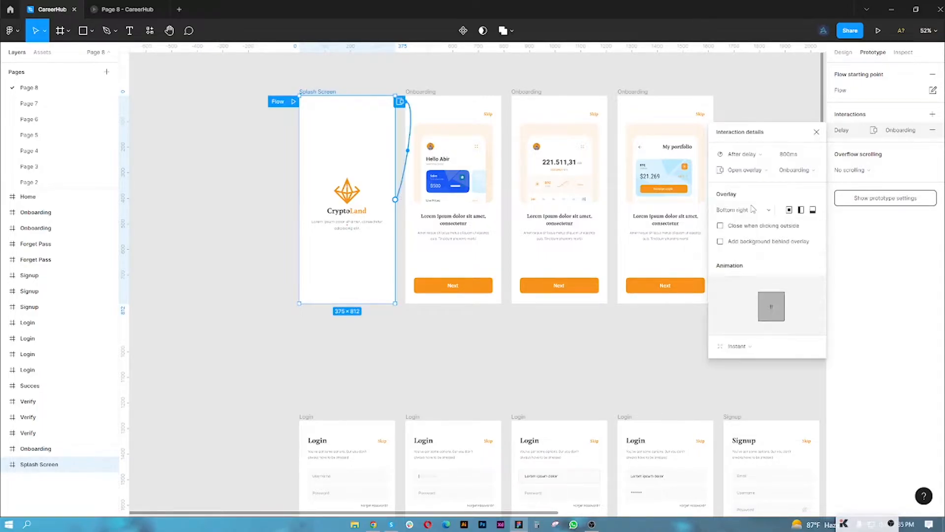
{"action": "left_click", "coordinate": [757, 211]}
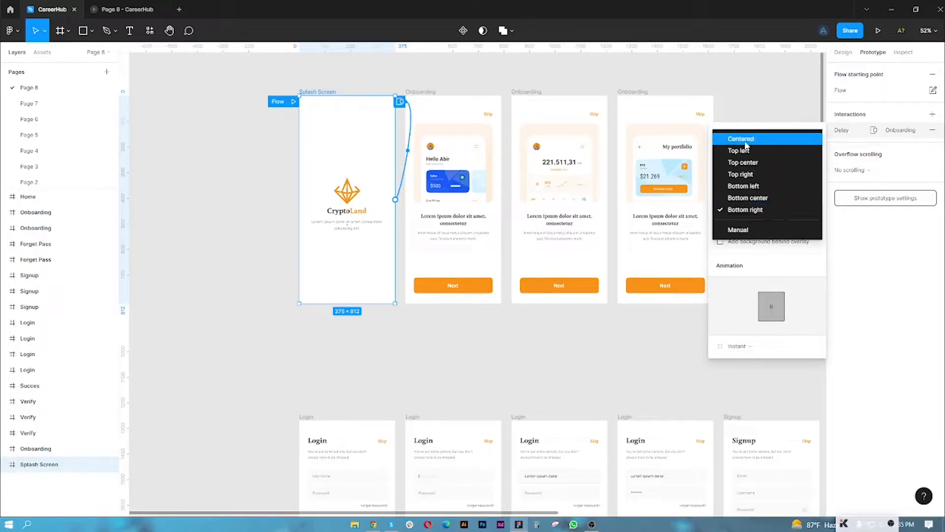
{"action": "left_click", "coordinate": [753, 277]}
{"action": "left_click", "coordinate": [742, 216]}
{"action": "left_click", "coordinate": [748, 237]}
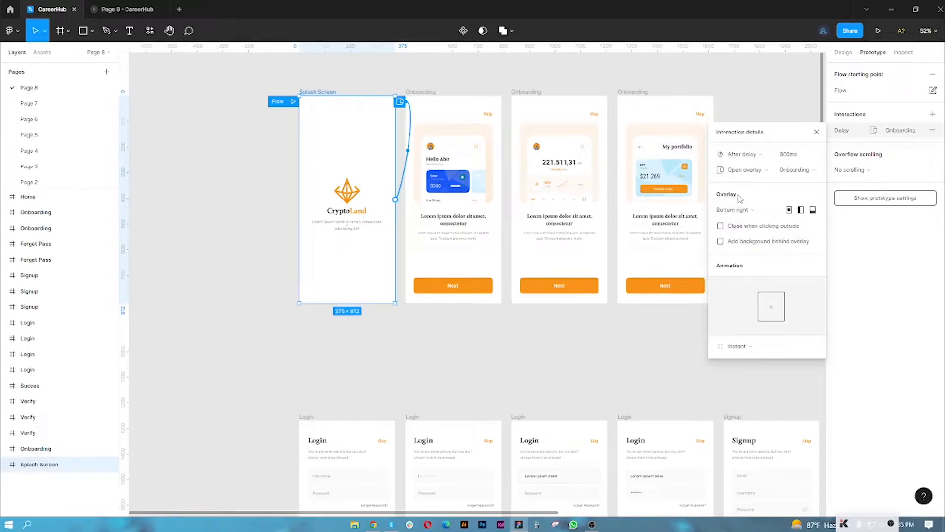
Set the Splash Screen interaction's action back to Navigate to with the Smart animate animation and close its details.
{"action": "left_click", "coordinate": [751, 171]}
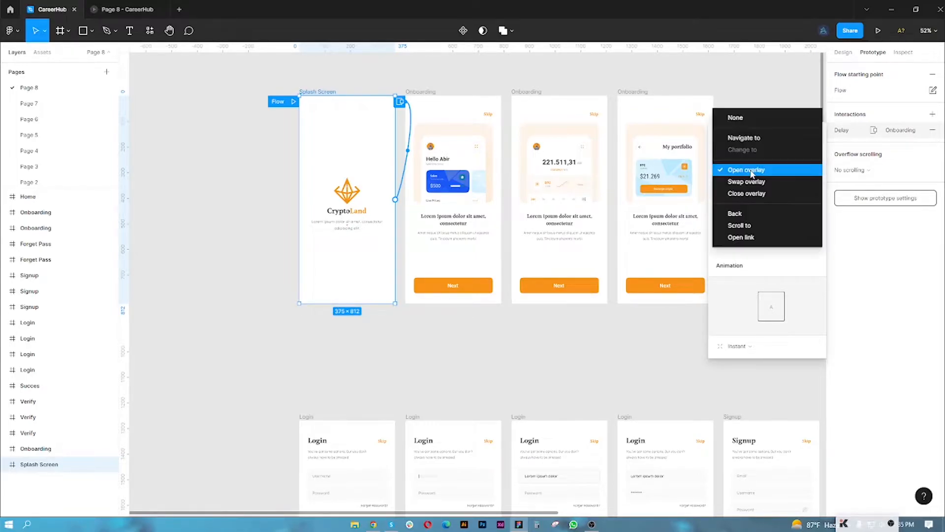
{"action": "left_click", "coordinate": [767, 143]}
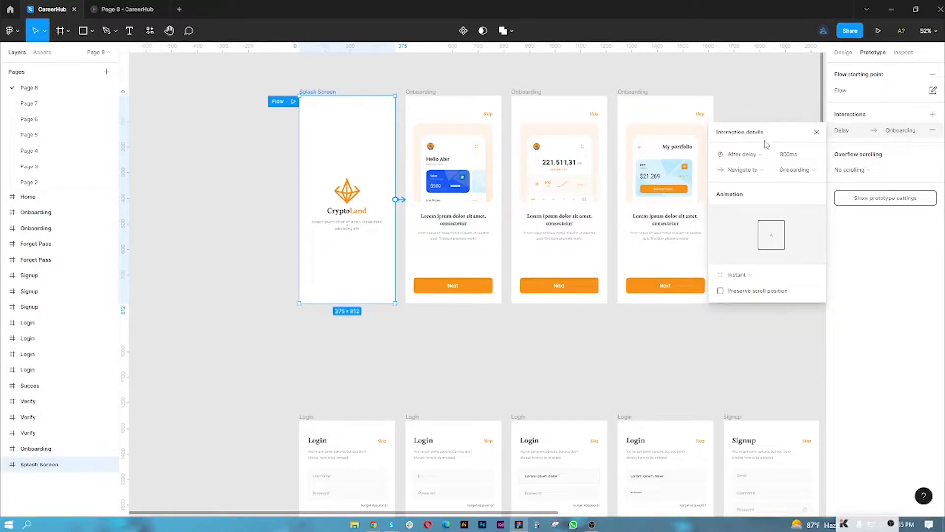
{"action": "left_click", "coordinate": [739, 275]}
{"action": "left_click", "coordinate": [762, 300]}
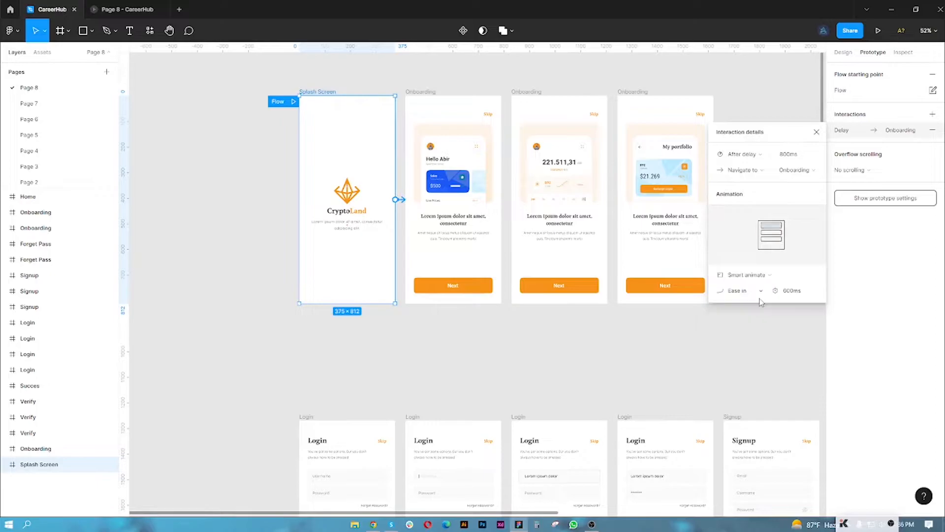
{"action": "left_click", "coordinate": [816, 133]}
Try linking the whole first Onboarding frame to the second Onboarding frame with an On click trigger.
{"action": "left_click", "coordinate": [427, 93]}
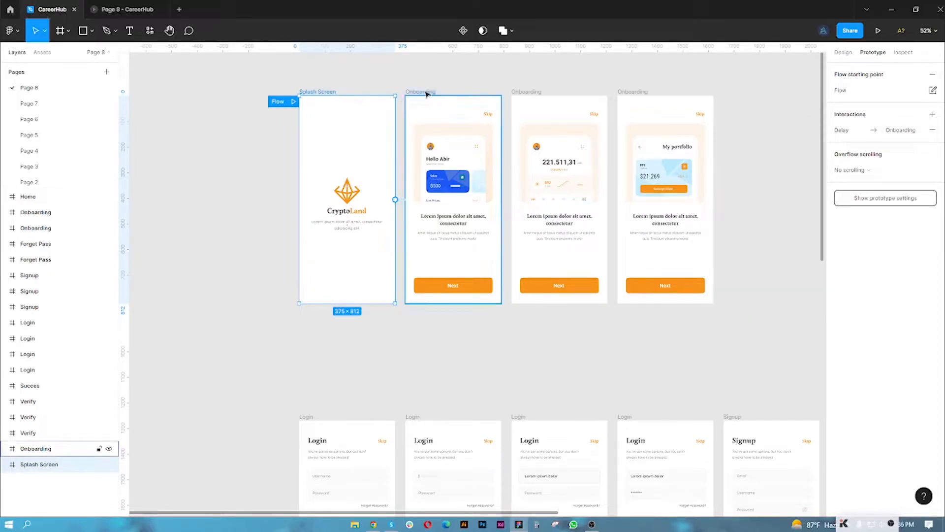
{"action": "left_click_drag", "start_coordinate": [502, 200], "coordinate": [521, 207]}
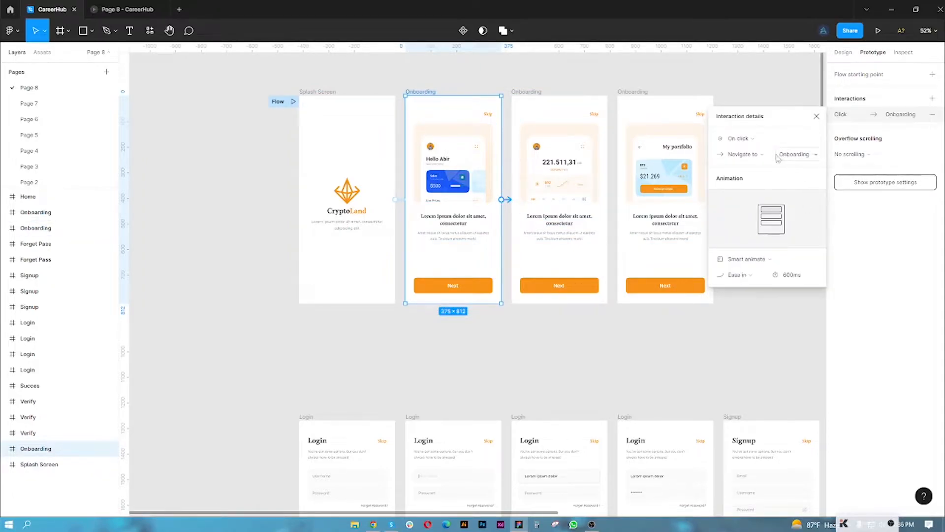
{"action": "left_click", "coordinate": [747, 143]}
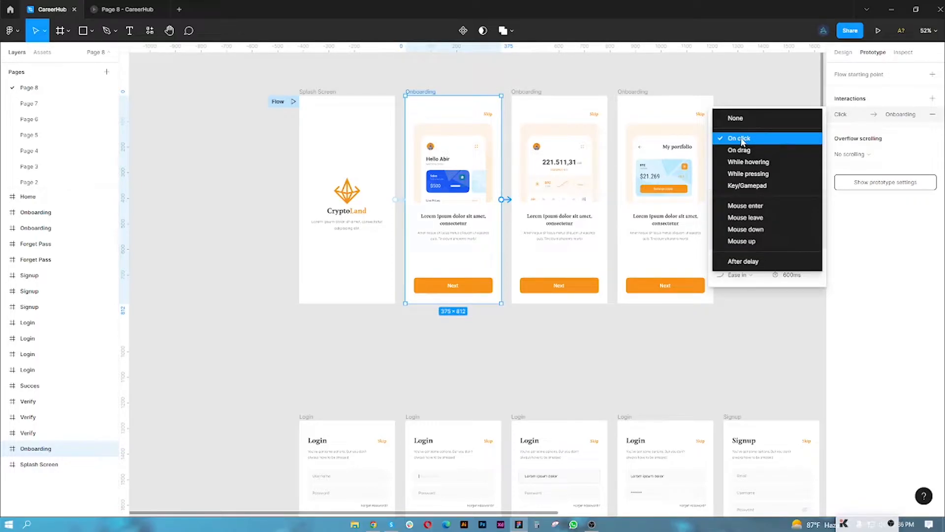
{"action": "left_click", "coordinate": [743, 143]}
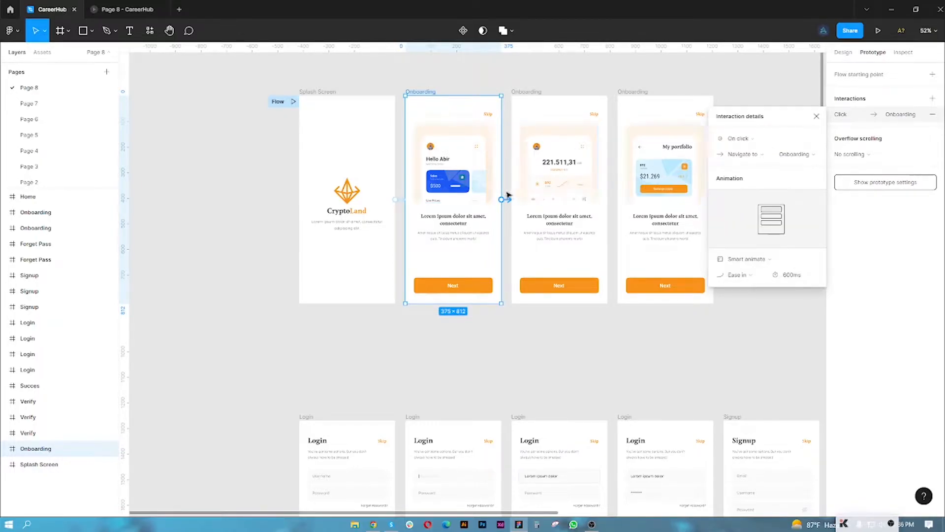
{"action": "key", "text": "Escape"}
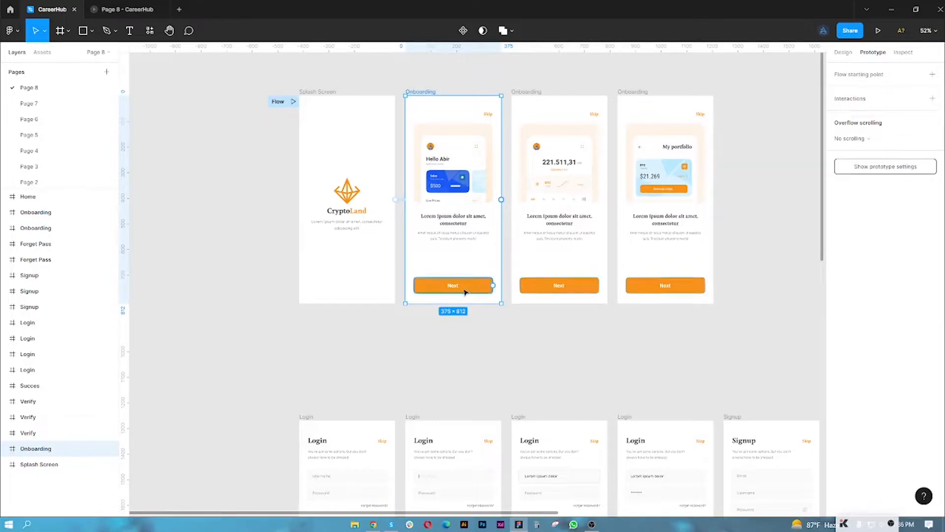
Link the first Onboarding frame's Next button to the second Onboarding frame, using the Instant animation.
{"action": "double_click", "coordinate": [492, 286]}
{"action": "left_click_drag", "start_coordinate": [492, 286], "coordinate": [517, 201]}
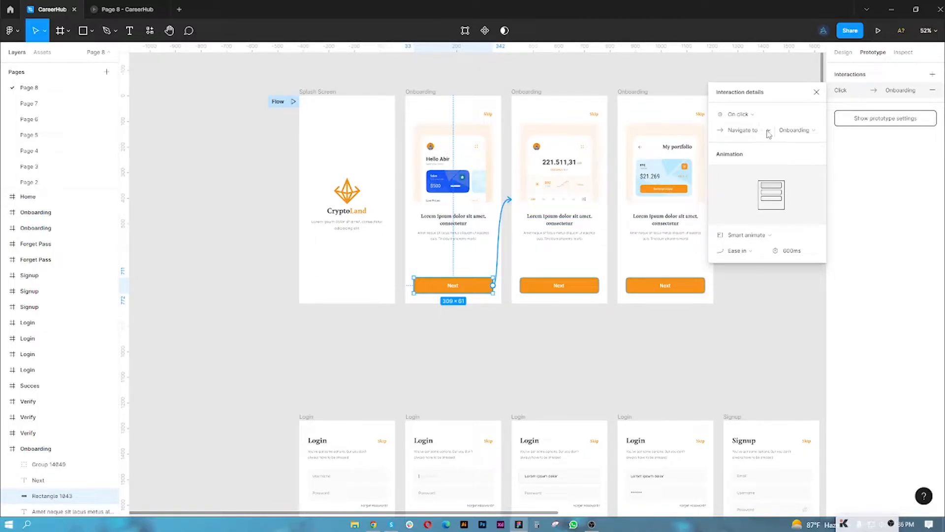
{"action": "left_click", "coordinate": [777, 238]}
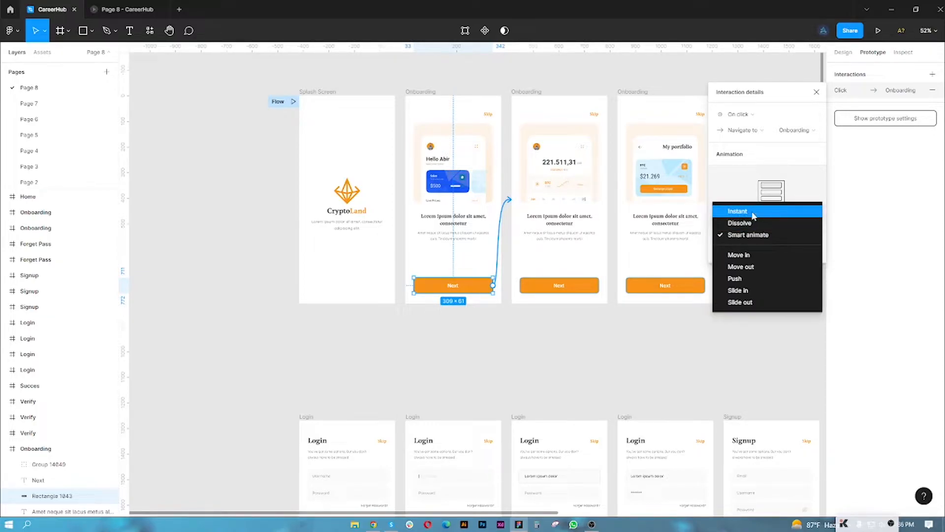
{"action": "left_click", "coordinate": [756, 215]}
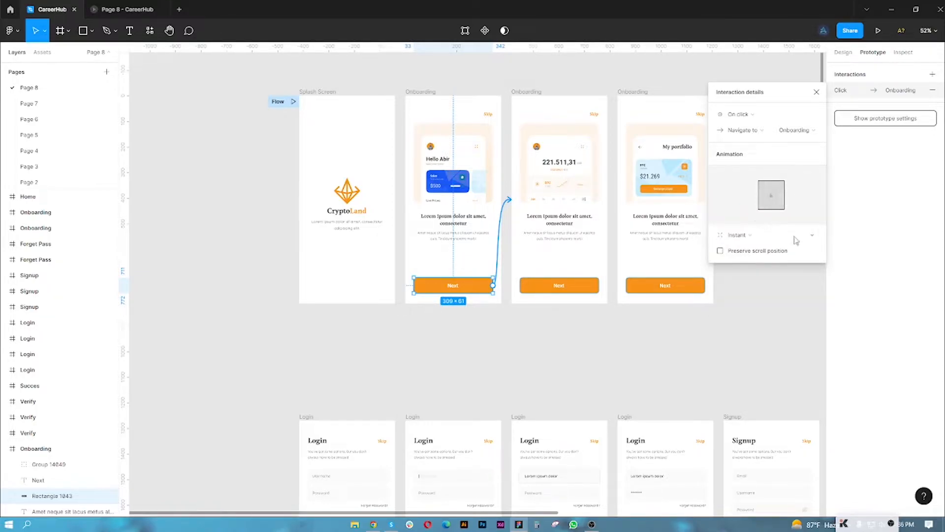
{"action": "left_click", "coordinate": [816, 92]}
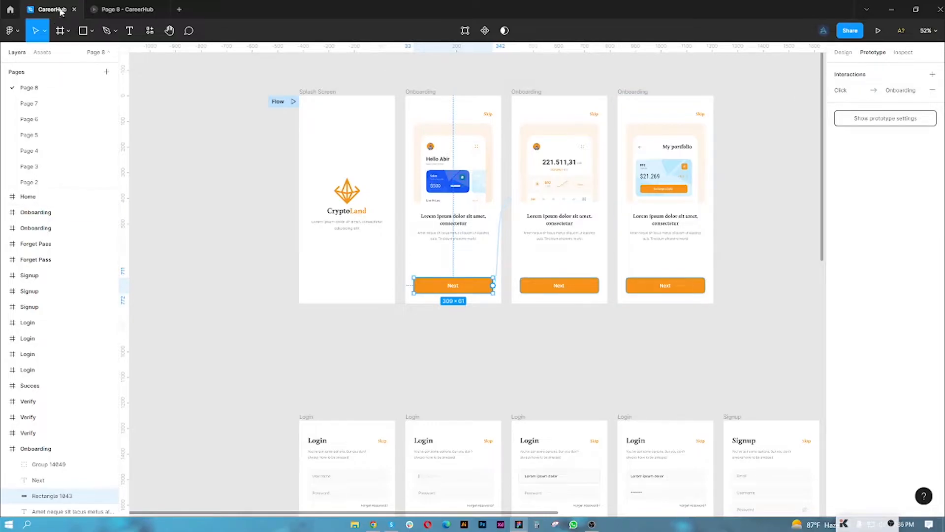
Test the first Onboarding screen's Next button in the prototype preview, going back and repeating the transition several times.
{"action": "left_click", "coordinate": [100, 9]}
{"action": "left_click", "coordinate": [454, 505]}
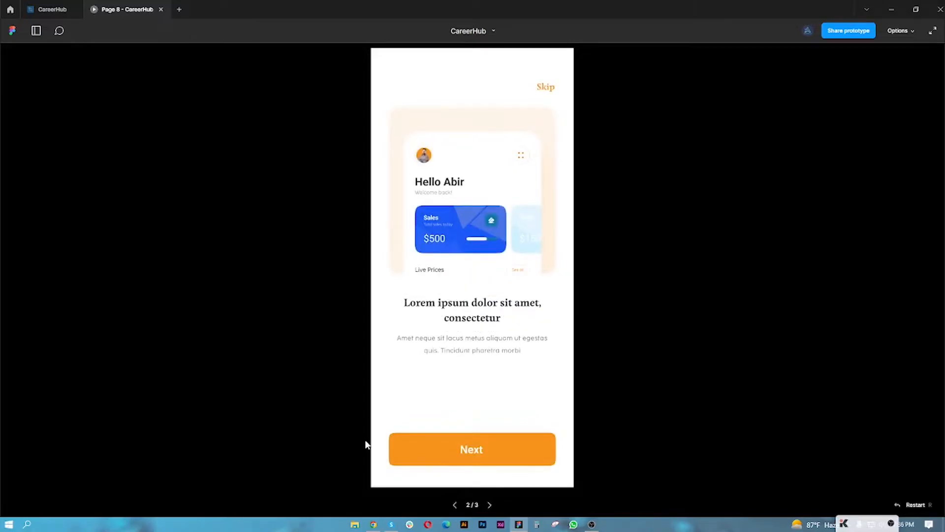
{"action": "left_click", "coordinate": [485, 453]}
{"action": "left_click", "coordinate": [455, 505]}
{"action": "left_click", "coordinate": [477, 453]}
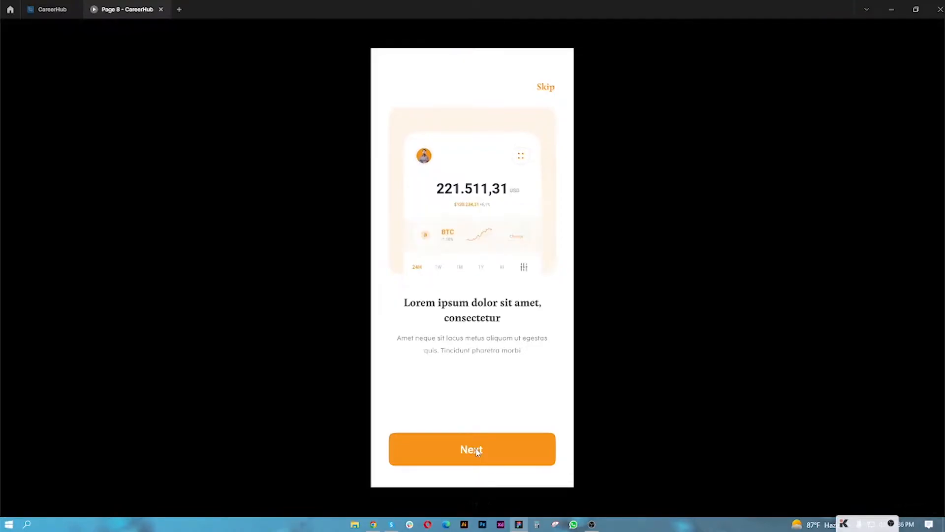
{"action": "left_click", "coordinate": [457, 500]}
{"action": "left_click", "coordinate": [473, 454]}
{"action": "left_click", "coordinate": [455, 504]}
{"action": "left_click", "coordinate": [474, 450]}
Link the second Onboarding frame's Next button to the third Onboarding frame, using On click with the Instant animation.
{"action": "left_click", "coordinate": [61, 9]}
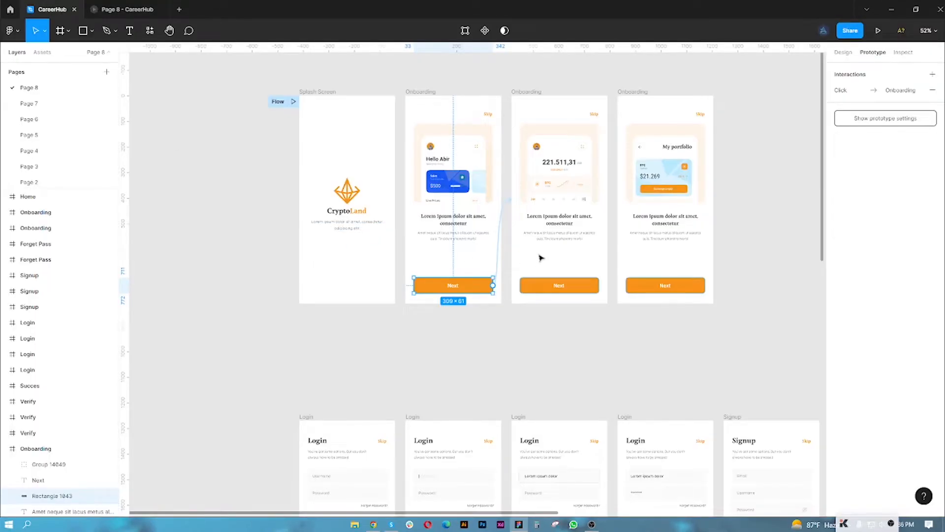
{"action": "left_click", "coordinate": [520, 97]}
{"action": "left_click", "coordinate": [598, 285]}
{"action": "left_click_drag", "start_coordinate": [599, 285], "coordinate": [622, 246]}
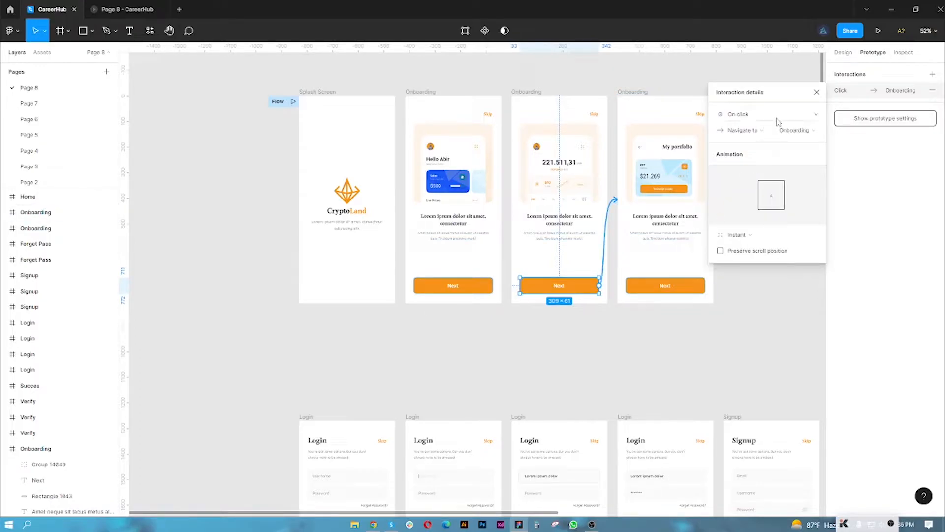
{"action": "left_click", "coordinate": [816, 92]}
Link the third Onboarding frame's Next button to the first Login frame, using On click with the Instant animation.
{"action": "scroll", "coordinate": [677, 269], "scroll_direction": "down", "scroll_amount": 3}
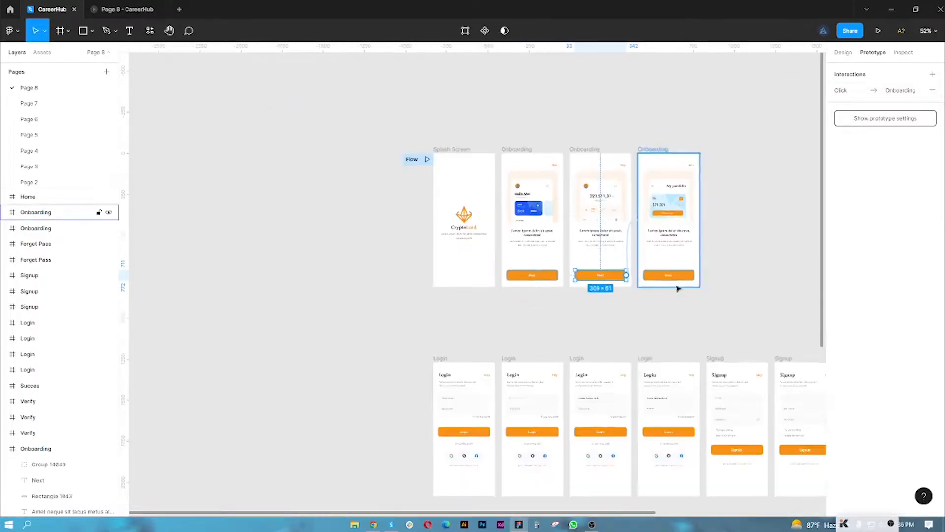
{"action": "scroll", "coordinate": [677, 270], "scroll_direction": "down", "scroll_amount": 3}
{"action": "left_click", "coordinate": [595, 217]}
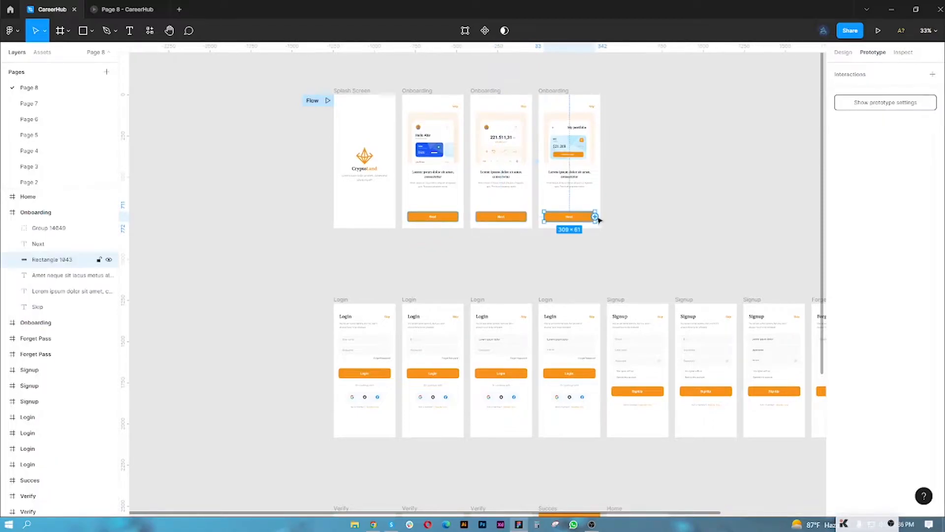
{"action": "left_click_drag", "start_coordinate": [596, 217], "coordinate": [358, 311]}
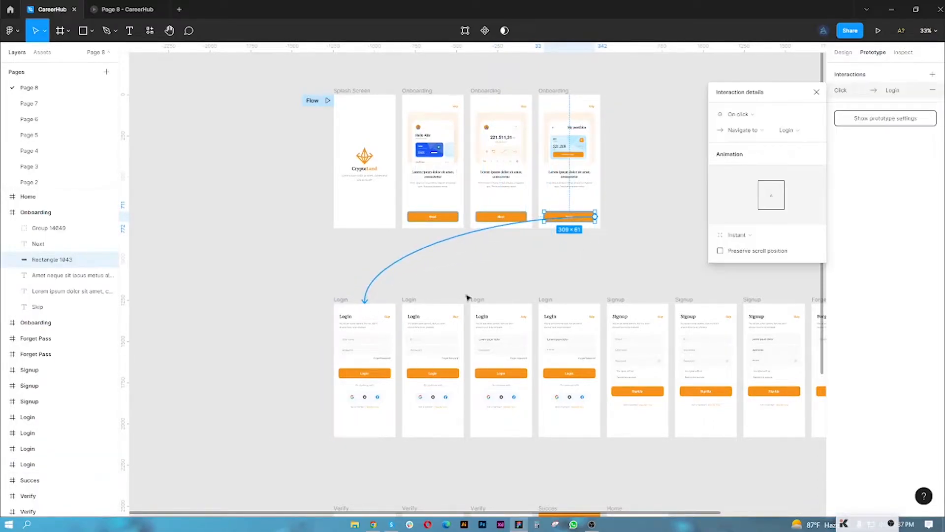
{"action": "left_click", "coordinate": [816, 92]}
Try linking the first Onboarding frame's Skip text to the Home frame with an On drag trigger and Smart animate.
{"action": "scroll", "coordinate": [491, 120], "scroll_direction": "up", "scroll_amount": 5}
{"action": "left_click_drag", "start_coordinate": [407, 95], "coordinate": [527, 179]}
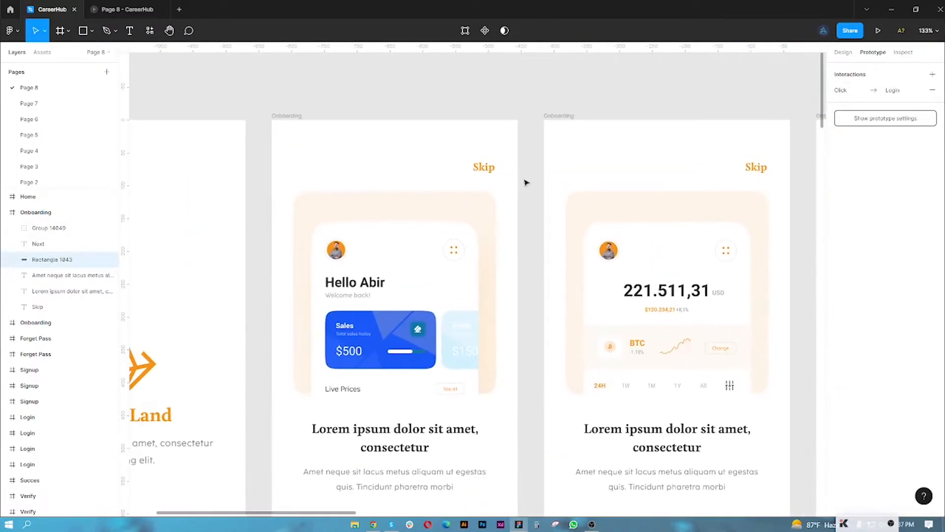
{"action": "left_click", "coordinate": [484, 167]}
{"action": "scroll", "coordinate": [486, 167], "scroll_direction": "down", "scroll_amount": 5}
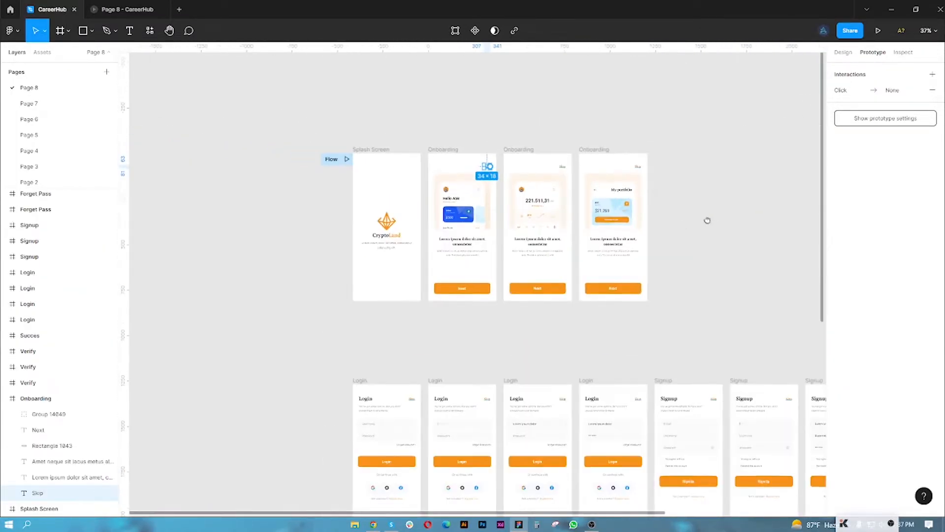
{"action": "scroll", "coordinate": [715, 225], "scroll_direction": "right", "scroll_amount": 5}
{"action": "scroll", "coordinate": [716, 225], "scroll_direction": "down", "scroll_amount": 2}
{"action": "scroll", "coordinate": [664, 251], "scroll_direction": "down", "scroll_amount": 3}
{"action": "scroll", "coordinate": [619, 214], "scroll_direction": "down", "scroll_amount": 1}
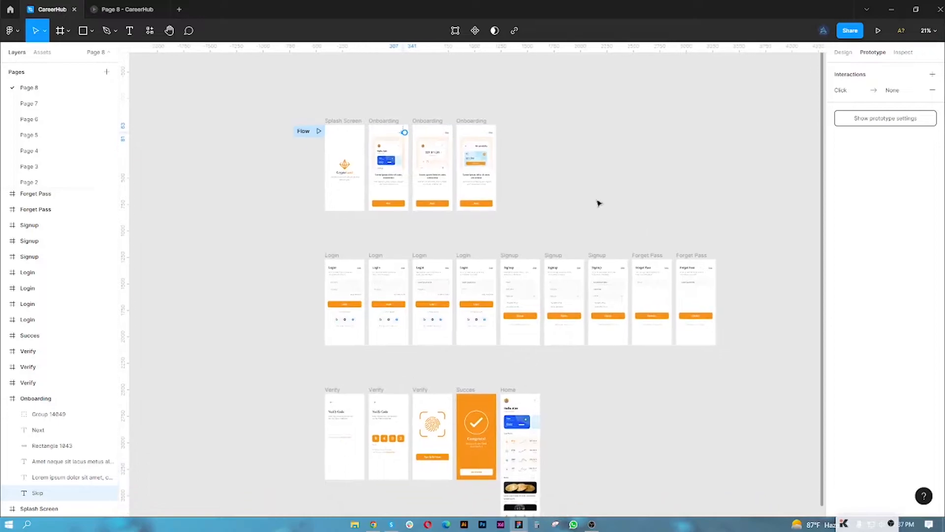
{"action": "left_click_drag", "start_coordinate": [404, 132], "coordinate": [531, 400]}
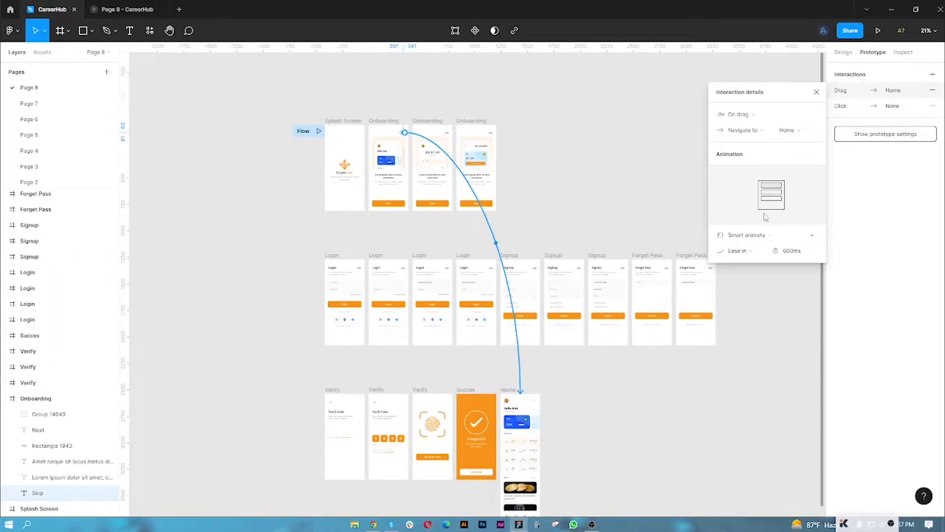
Look through the animation, easing, action and trigger options of the Skip text's drag interaction and close its details.
{"action": "left_click", "coordinate": [764, 241]}
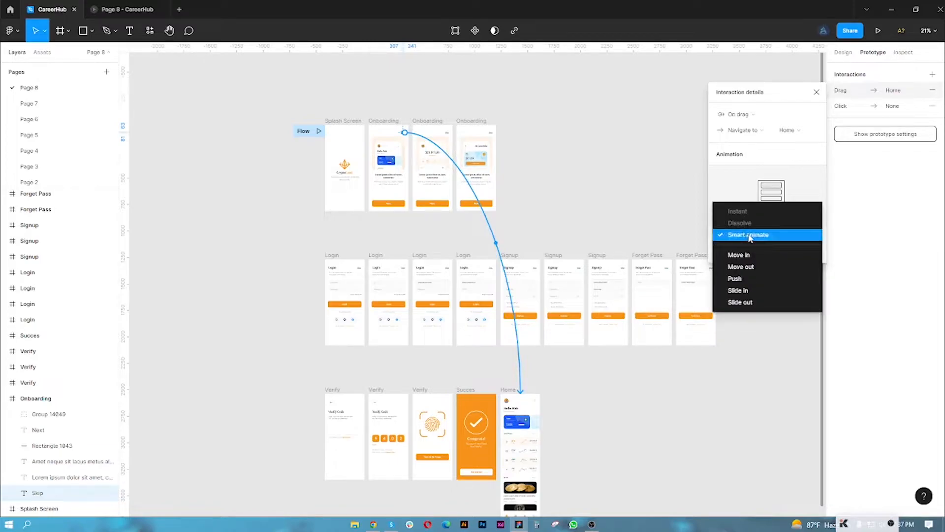
{"action": "left_click", "coordinate": [749, 237]}
{"action": "left_click", "coordinate": [756, 250]}
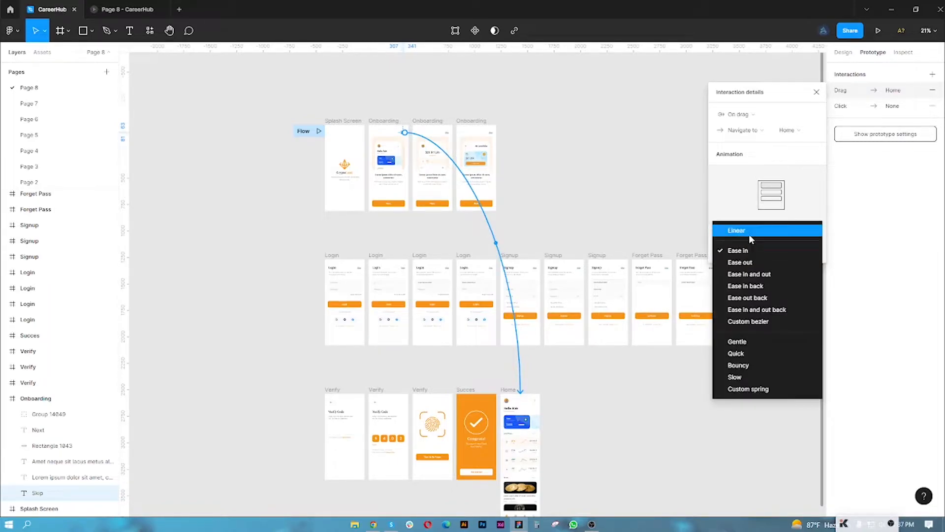
{"action": "left_click", "coordinate": [754, 250]}
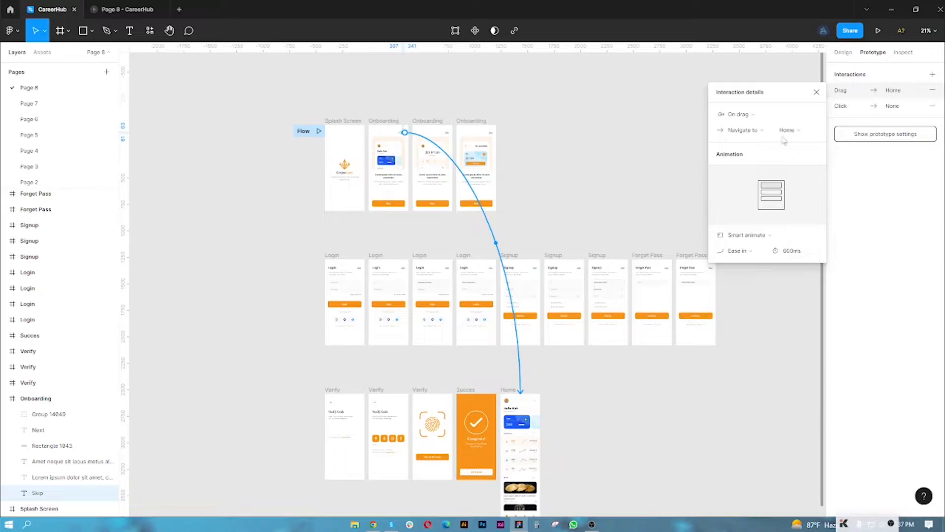
{"action": "left_click", "coordinate": [739, 134]}
{"action": "left_click", "coordinate": [739, 135]}
{"action": "left_click", "coordinate": [748, 115]}
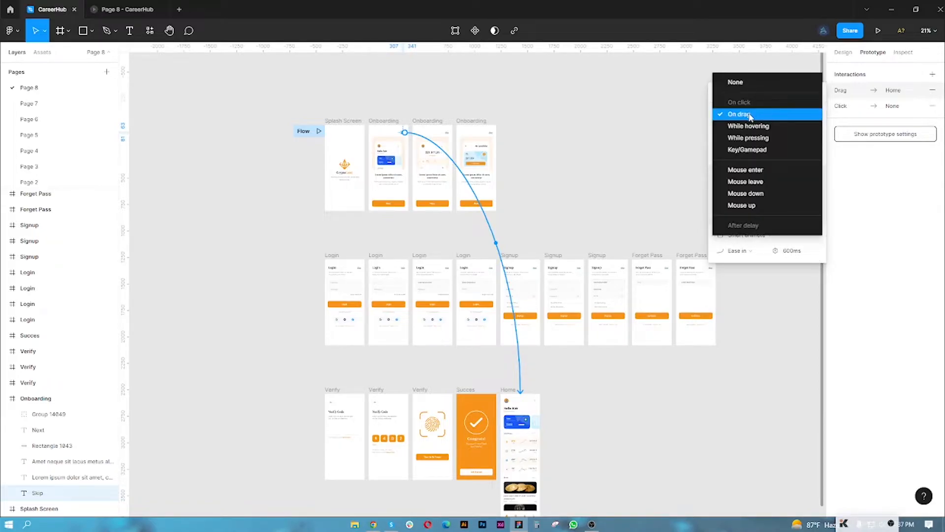
{"action": "left_click", "coordinate": [750, 114]}
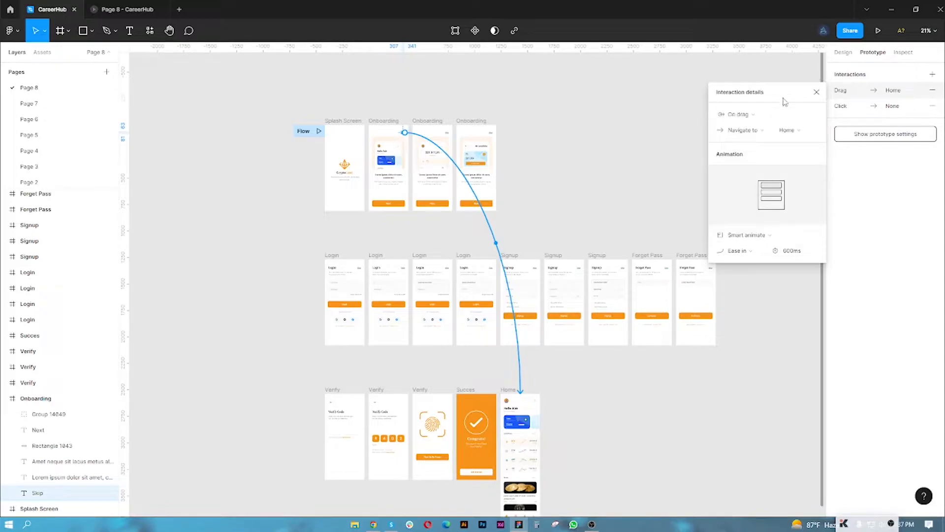
{"action": "left_click", "coordinate": [817, 95]}
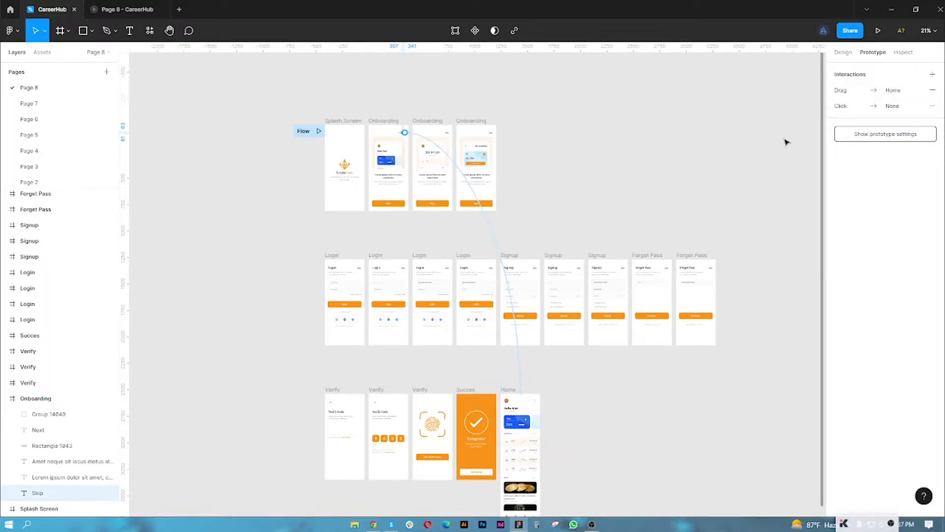
Remove the Skip text's drag and empty click interactions, and link it to the Home frame with On click and Instant.
{"action": "left_click", "coordinate": [932, 90]}
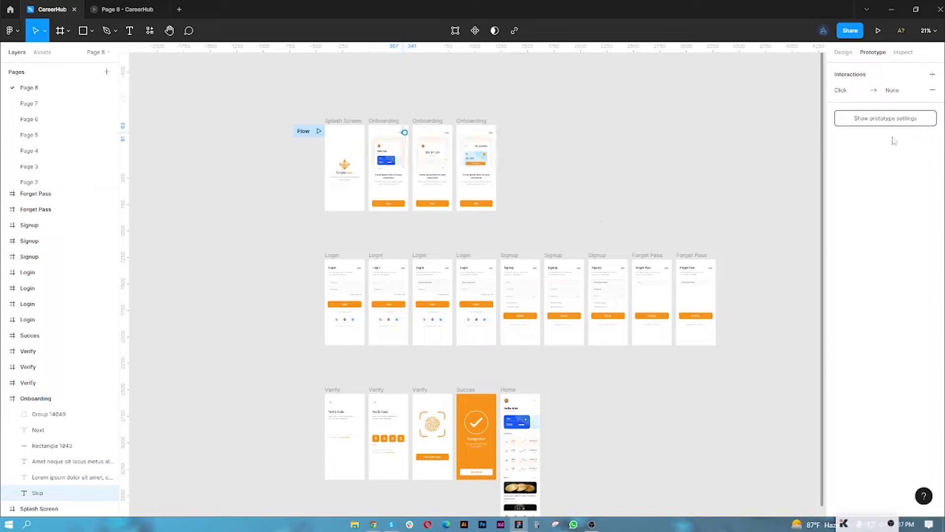
{"action": "left_click", "coordinate": [933, 92]}
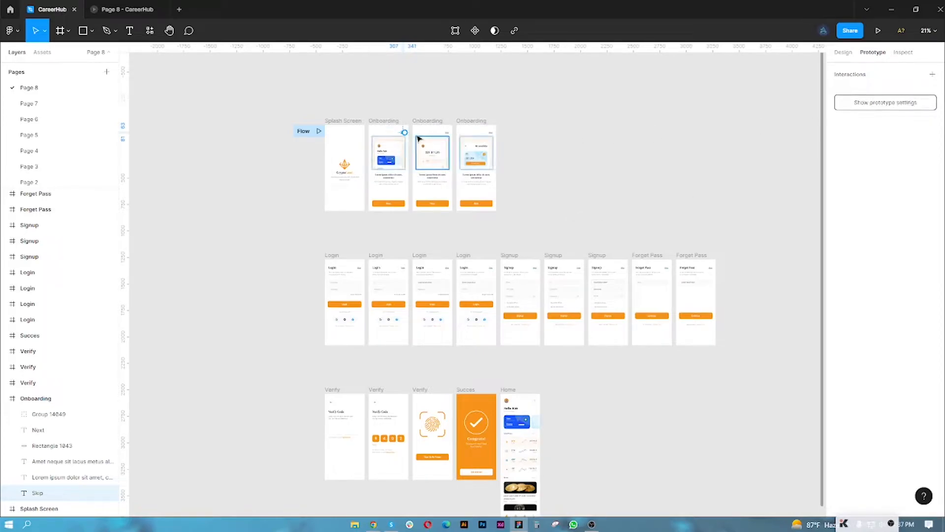
{"action": "left_click_drag", "start_coordinate": [404, 132], "coordinate": [527, 401]}
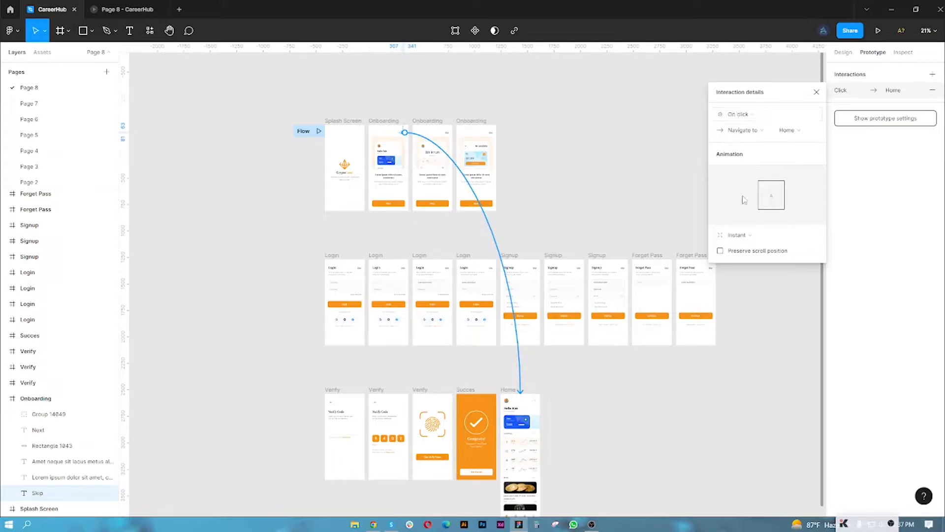
{"action": "left_click", "coordinate": [817, 92]}
Replace the empty interaction on the second Onboarding frame's Skip text with an On click, Instant link to the Home frame.
{"action": "left_click", "coordinate": [449, 134]}
{"action": "scroll", "coordinate": [448, 134], "scroll_direction": "up", "scroll_amount": 5}
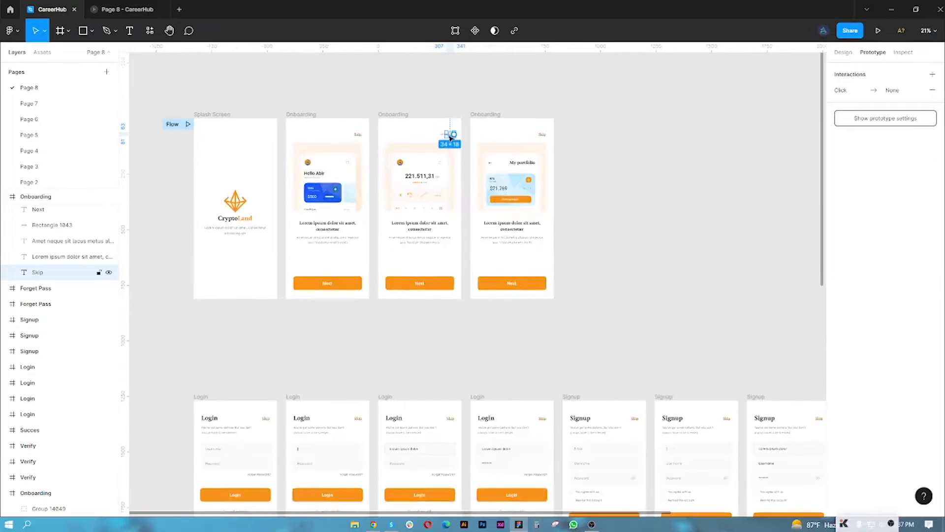
{"action": "scroll", "coordinate": [450, 138], "scroll_direction": "down", "scroll_amount": 3}
{"action": "left_click", "coordinate": [933, 90]}
{"action": "scroll", "coordinate": [457, 140], "scroll_direction": "down", "scroll_amount": 3}
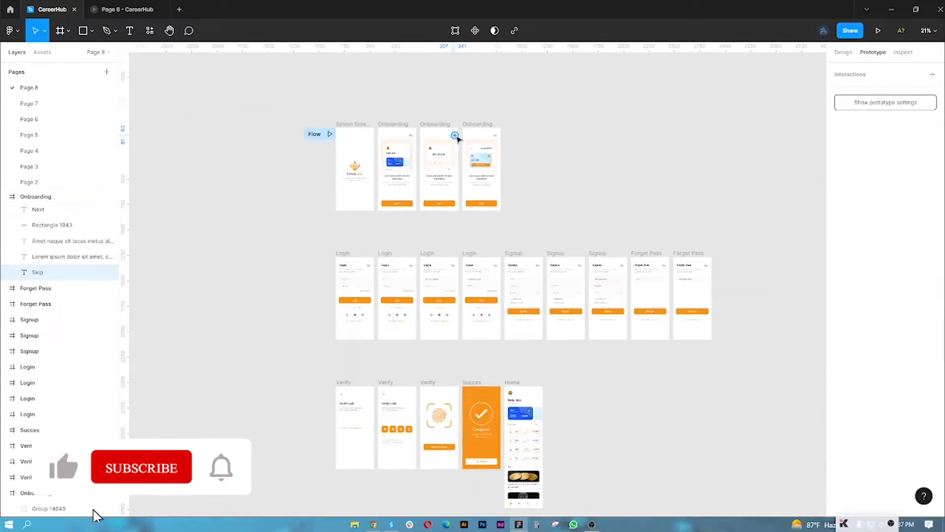
{"action": "left_click_drag", "start_coordinate": [454, 135], "coordinate": [524, 393]}
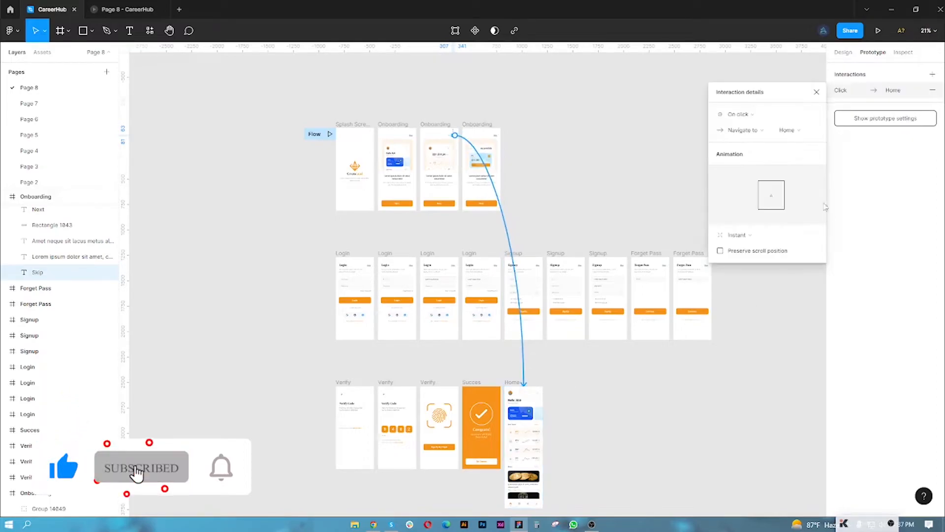
{"action": "left_click", "coordinate": [817, 93]}
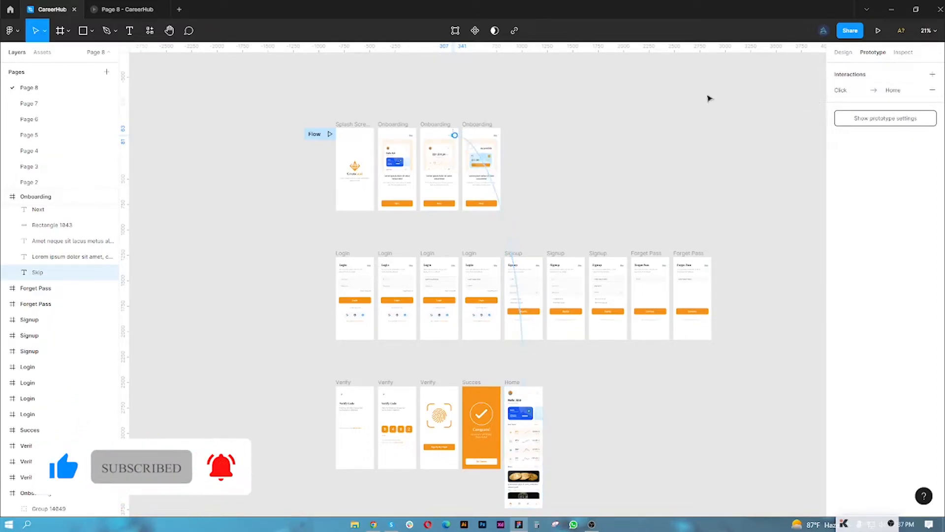
Replace the empty interaction on the third Onboarding frame's Skip text with an On click, Instant link to the Home frame.
{"action": "left_click", "coordinate": [496, 136]}
{"action": "left_click", "coordinate": [933, 90]}
{"action": "left_click_drag", "start_coordinate": [497, 135], "coordinate": [522, 397]}
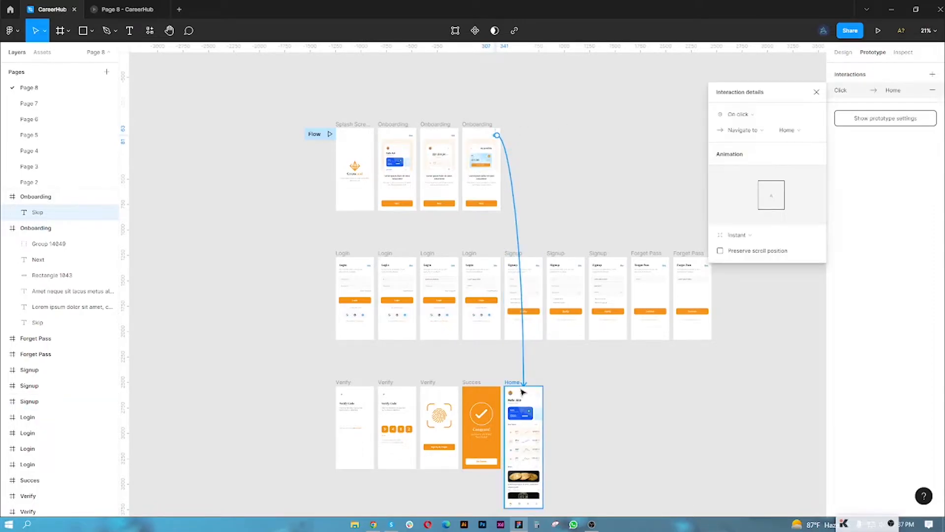
{"action": "left_click", "coordinate": [816, 92]}
Examine the connections running between the Splash Screen, Onboarding, Login and Home frames.
{"action": "scroll", "coordinate": [370, 147], "scroll_direction": "up", "scroll_amount": 10}
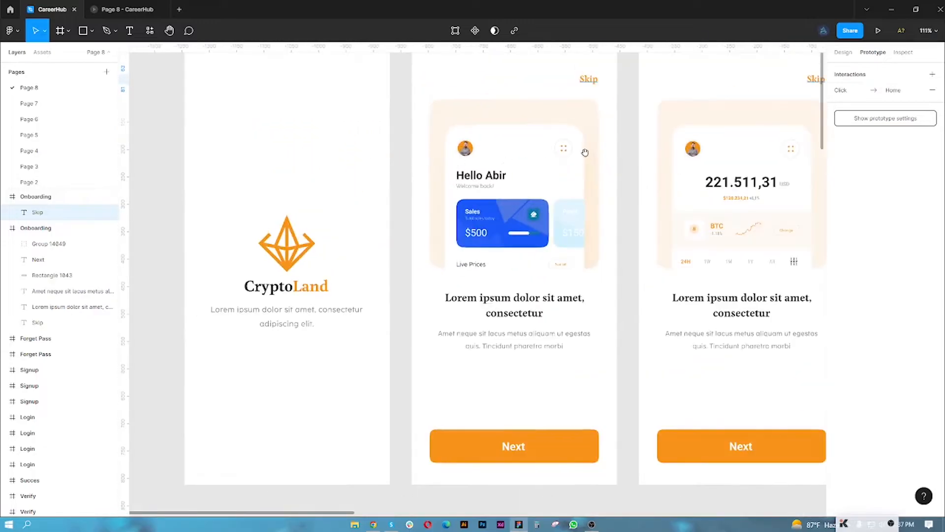
{"action": "scroll", "coordinate": [585, 153], "scroll_direction": "up", "scroll_amount": 2}
{"action": "scroll", "coordinate": [585, 152], "scroll_direction": "right", "scroll_amount": 2}
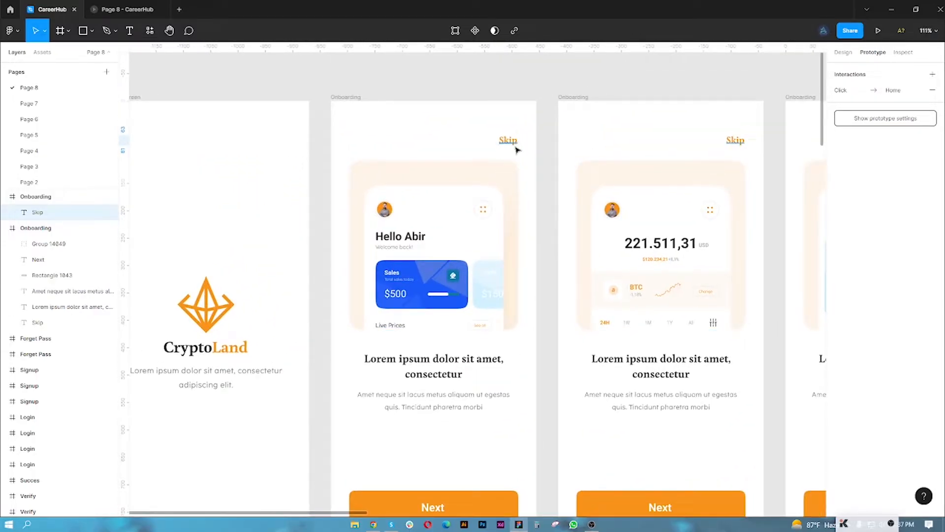
{"action": "scroll", "coordinate": [506, 140], "scroll_direction": "down", "scroll_amount": 6}
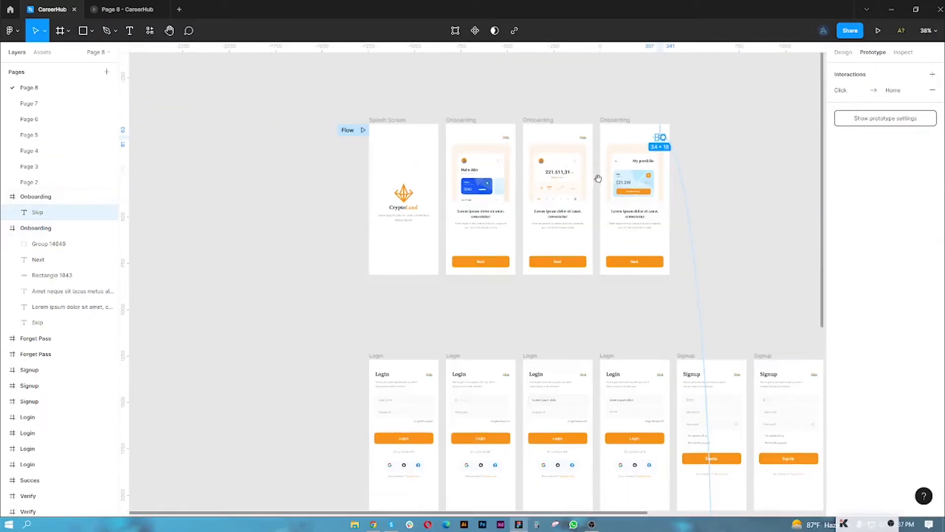
{"action": "scroll", "coordinate": [597, 179], "scroll_direction": "right", "scroll_amount": 2}
{"action": "scroll", "coordinate": [534, 163], "scroll_direction": "down", "scroll_amount": 4}
{"action": "scroll", "coordinate": [614, 186], "scroll_direction": "right", "scroll_amount": 2}
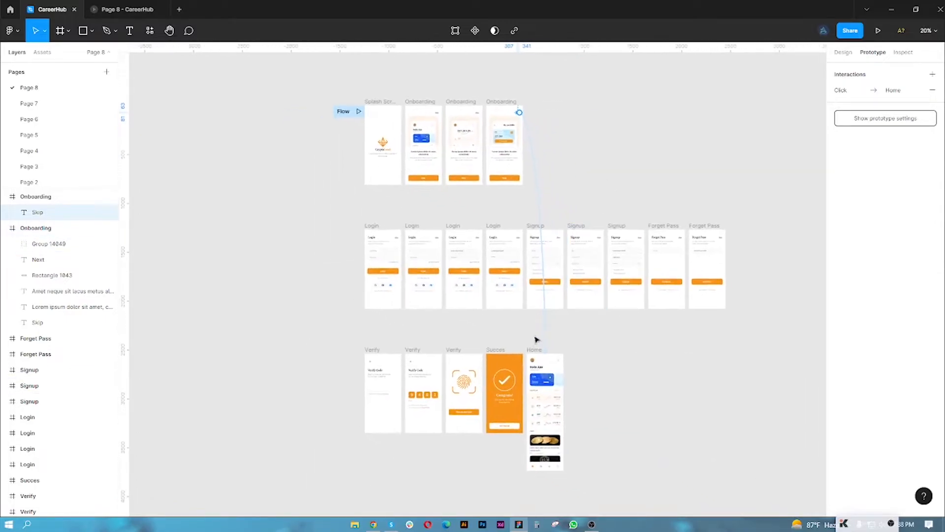
{"action": "left_click", "coordinate": [557, 170]}
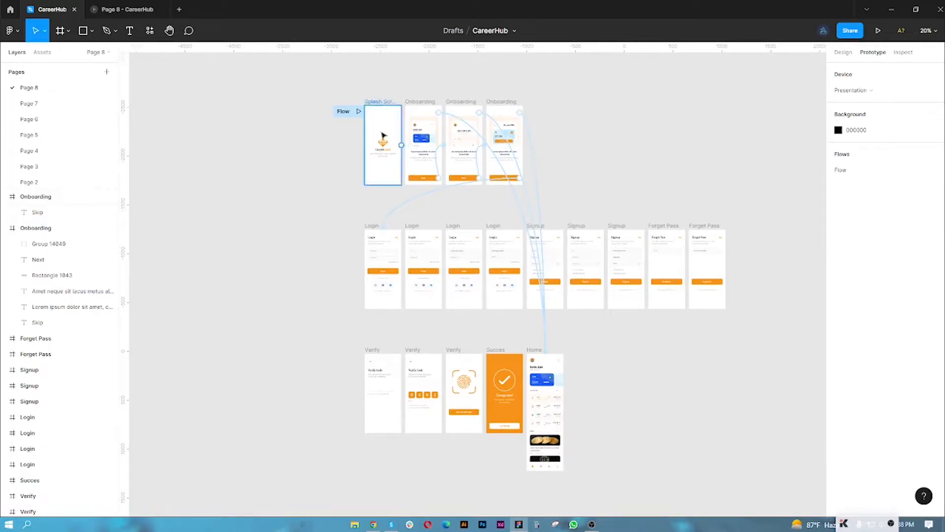
{"action": "scroll", "coordinate": [398, 132], "scroll_direction": "up", "scroll_amount": 6}
{"action": "left_click_drag", "start_coordinate": [524, 316], "coordinate": [419, 325]}
{"action": "scroll", "coordinate": [419, 325], "scroll_direction": "down", "scroll_amount": 2}
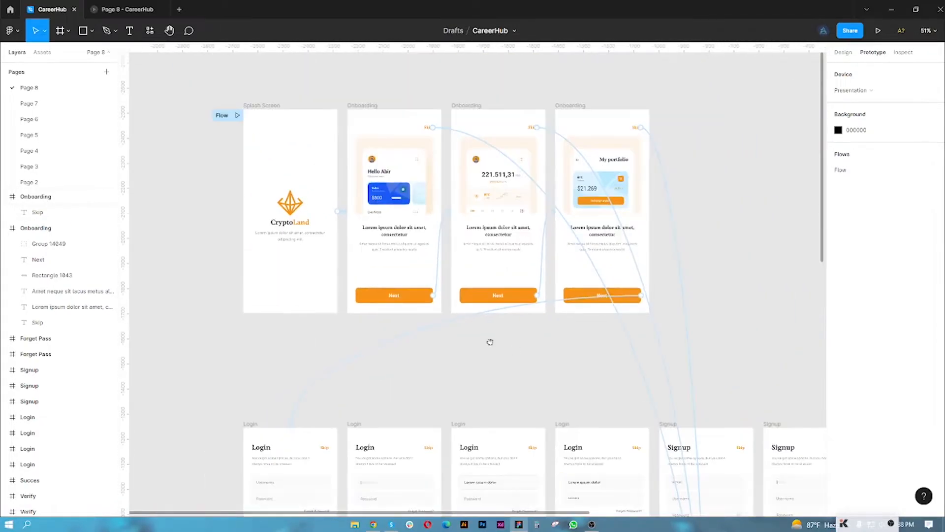
{"action": "left_click_drag", "start_coordinate": [506, 344], "coordinate": [471, 342]}
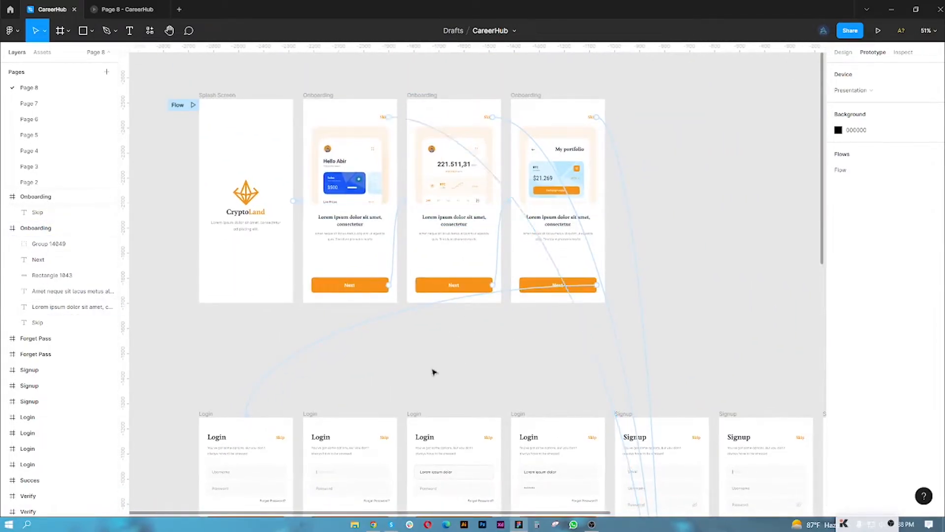
{"action": "scroll", "coordinate": [458, 359], "scroll_direction": "down", "scroll_amount": 3}
{"action": "scroll", "coordinate": [429, 312], "scroll_direction": "down", "scroll_amount": 1}
{"action": "scroll", "coordinate": [438, 321], "scroll_direction": "down", "scroll_amount": 2}
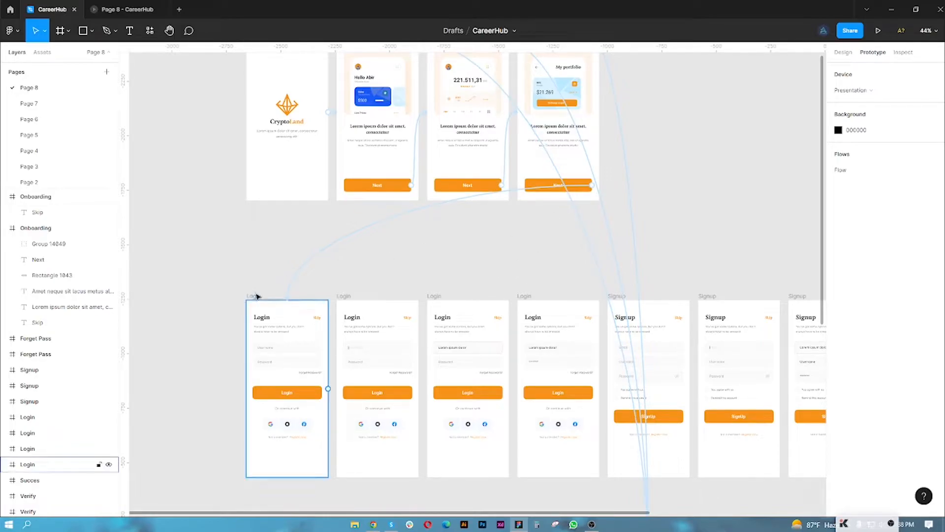
Link the first Login frame's Username field to the second Login frame with On click, Navigate to and Instant.
{"action": "scroll", "coordinate": [257, 295], "scroll_direction": "up", "scroll_amount": 3}
{"action": "scroll", "coordinate": [268, 376], "scroll_direction": "up", "scroll_amount": 2}
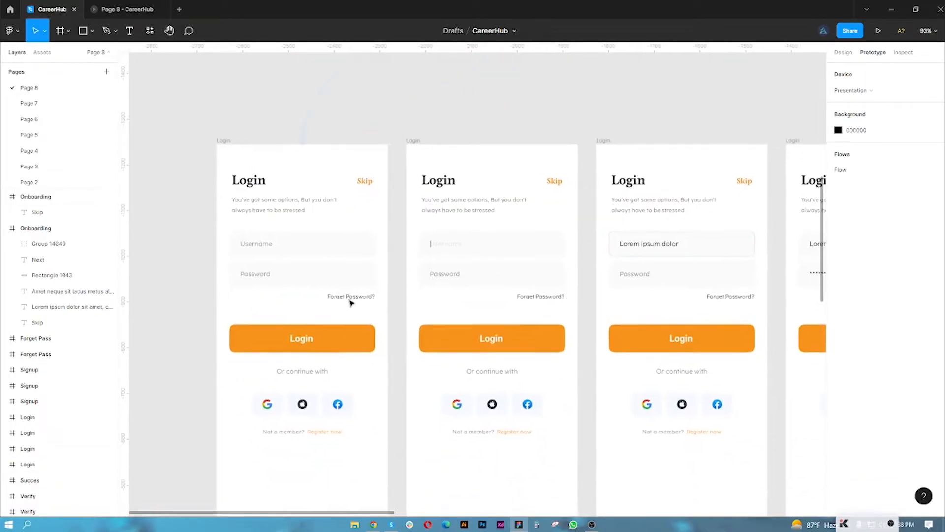
{"action": "left_click", "coordinate": [328, 253]}
{"action": "scroll", "coordinate": [327, 254], "scroll_direction": "down", "scroll_amount": 2}
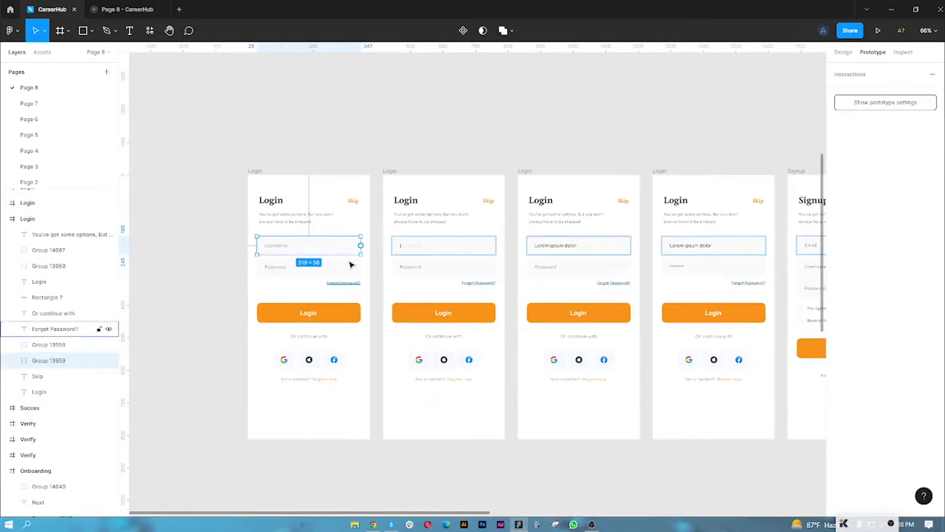
{"action": "left_click", "coordinate": [380, 260]}
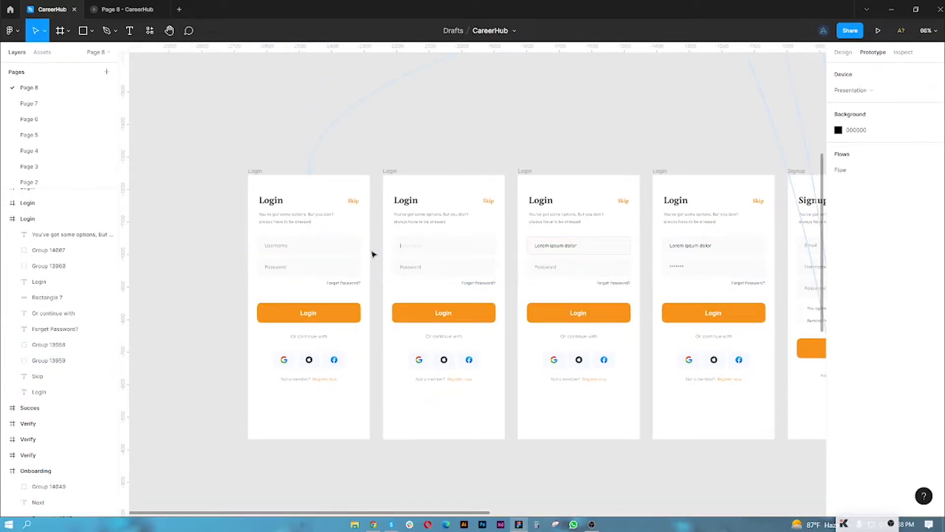
{"action": "left_click", "coordinate": [351, 254]}
{"action": "left_click_drag", "start_coordinate": [361, 246], "coordinate": [393, 217]}
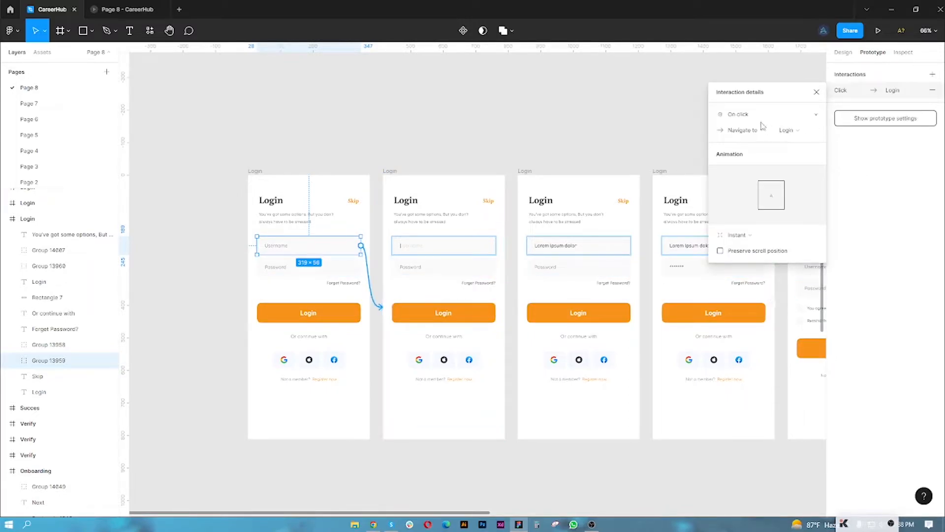
{"action": "left_click", "coordinate": [816, 93]}
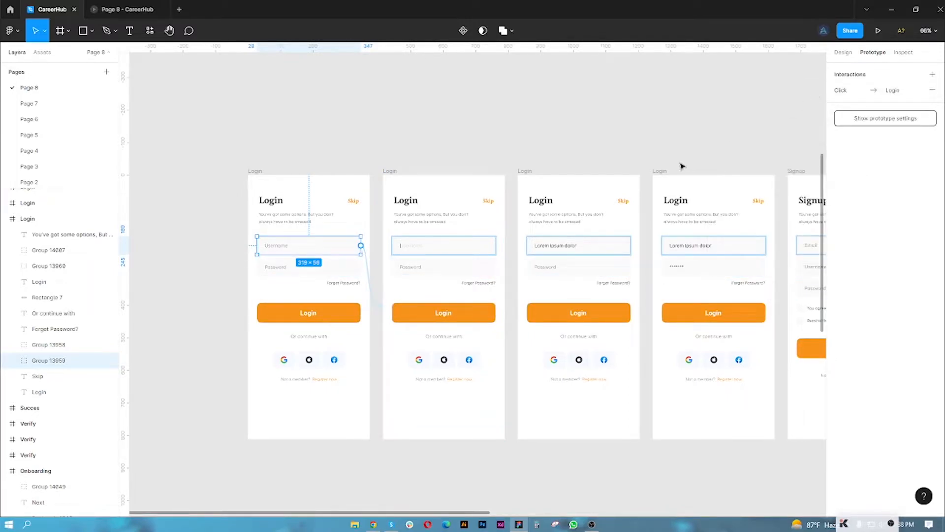
Link the second Login frame's active Username field to the third Login frame with On click and Instant.
{"action": "left_click", "coordinate": [456, 247]}
{"action": "left_click_drag", "start_coordinate": [496, 246], "coordinate": [523, 288]}
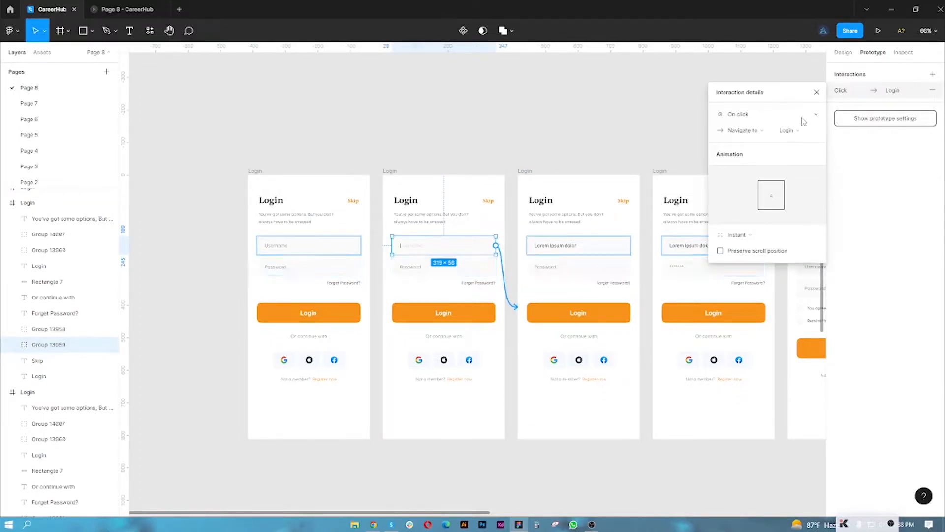
{"action": "left_click", "coordinate": [816, 93]}
Link the third Login frame's Password field to the fourth Login frame with On click and Instant.
{"action": "scroll", "coordinate": [567, 236], "scroll_direction": "down", "scroll_amount": 1}
{"action": "scroll", "coordinate": [567, 236], "scroll_direction": "right", "scroll_amount": 1}
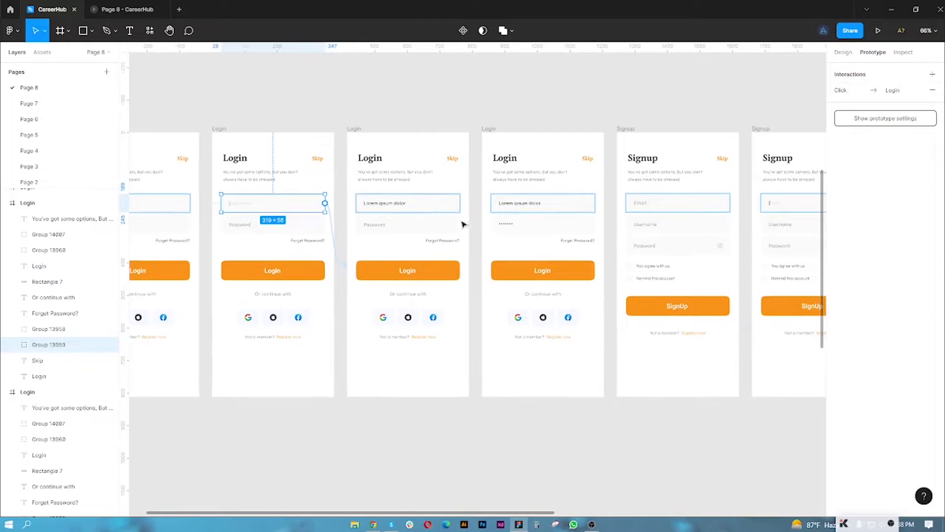
{"action": "left_click", "coordinate": [443, 229]}
{"action": "left_click_drag", "start_coordinate": [460, 224], "coordinate": [490, 252]}
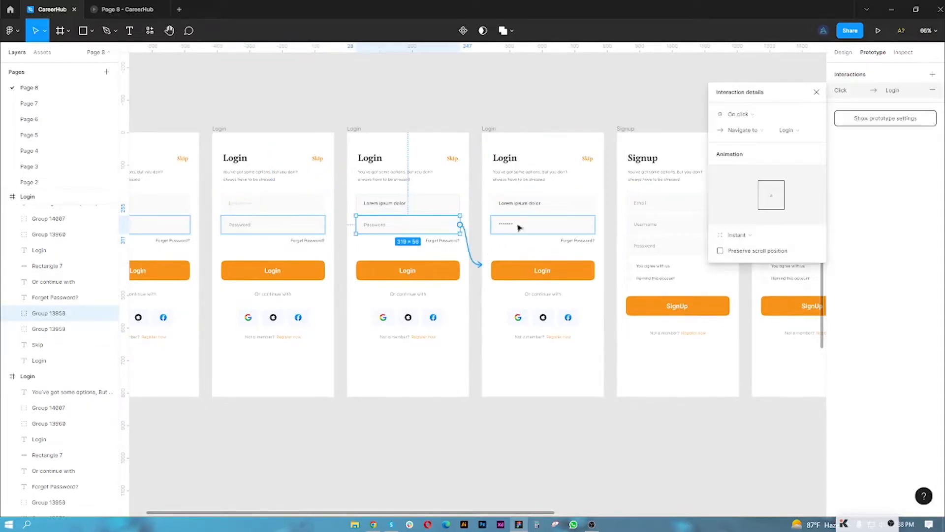
{"action": "left_click", "coordinate": [523, 225]}
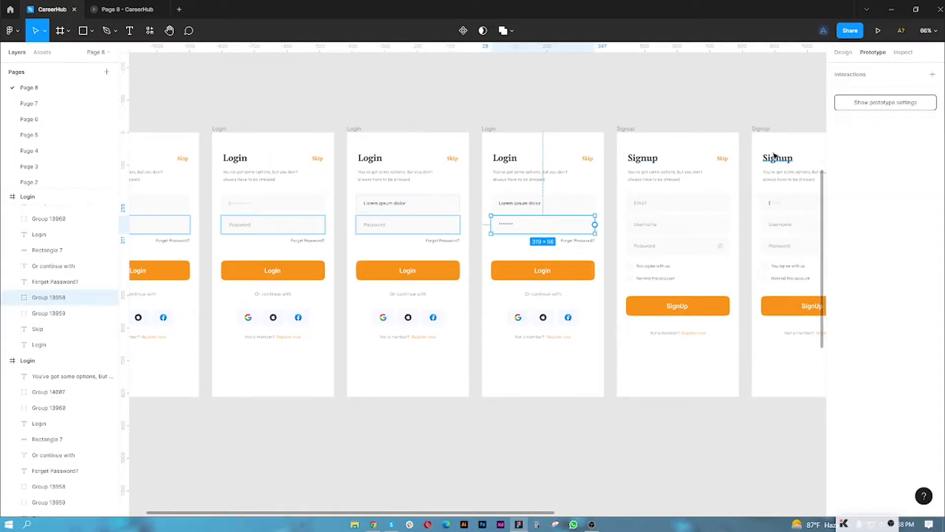
Replace the empty interaction on the fourth Login frame's Login button with an On click, Instant link to the Home frame.
{"action": "scroll", "coordinate": [584, 286], "scroll_direction": "down", "scroll_amount": 3}
{"action": "left_click", "coordinate": [583, 278]}
{"action": "scroll", "coordinate": [586, 295], "scroll_direction": "down", "scroll_amount": 4}
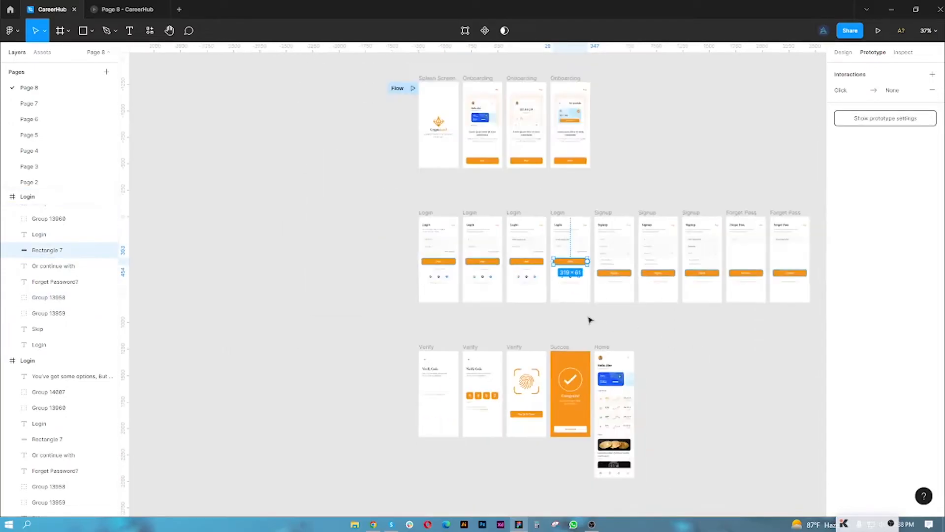
{"action": "scroll", "coordinate": [432, 125], "scroll_direction": "down", "scroll_amount": 2}
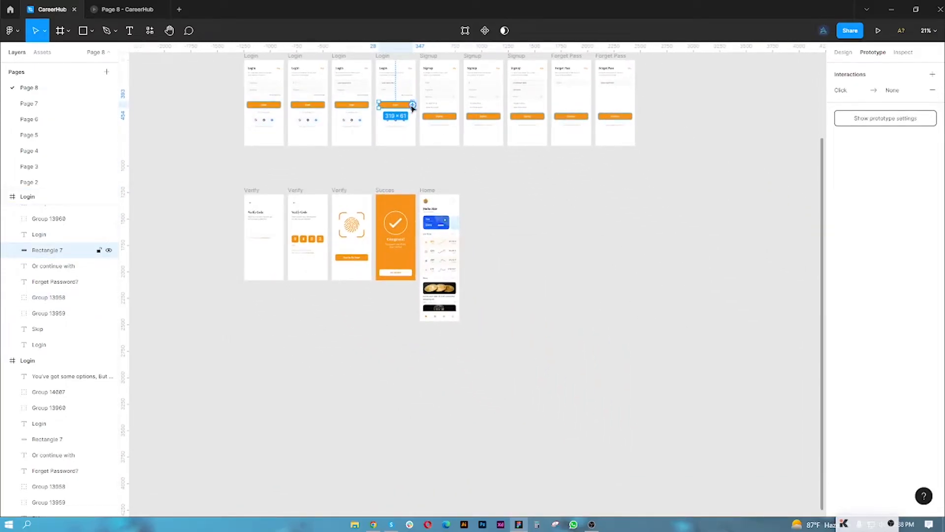
{"action": "left_click_drag", "start_coordinate": [413, 106], "coordinate": [444, 209]}
{"action": "left_click_drag", "start_coordinate": [444, 209], "coordinate": [444, 209]}
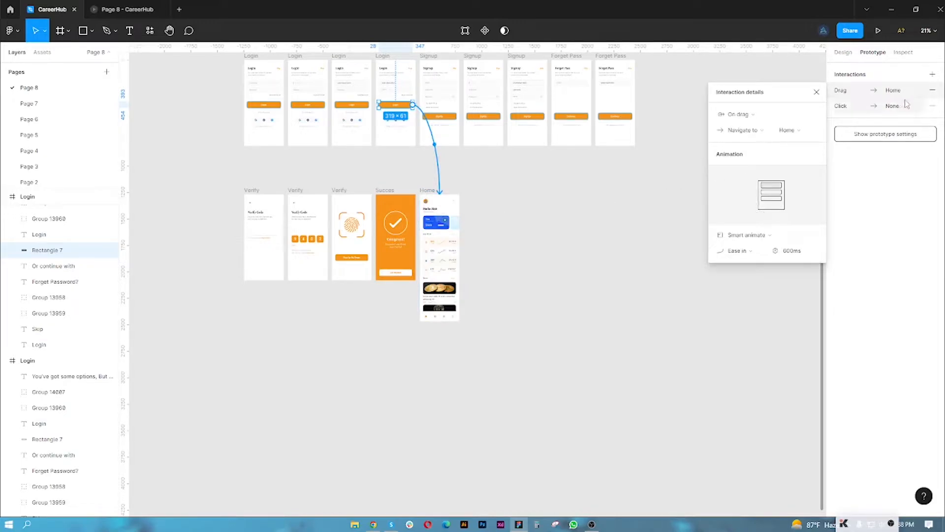
{"action": "left_click", "coordinate": [933, 91]}
{"action": "left_click", "coordinate": [933, 91]}
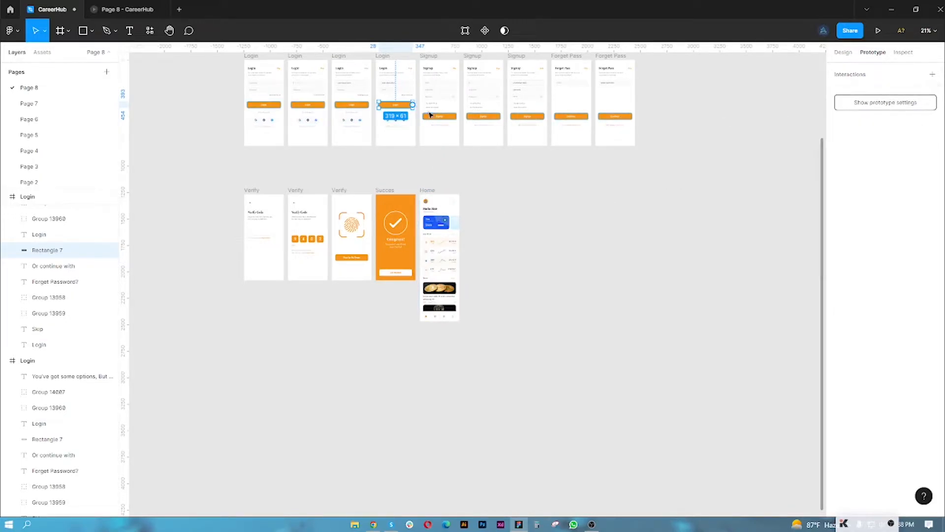
{"action": "left_click_drag", "start_coordinate": [413, 105], "coordinate": [444, 208]}
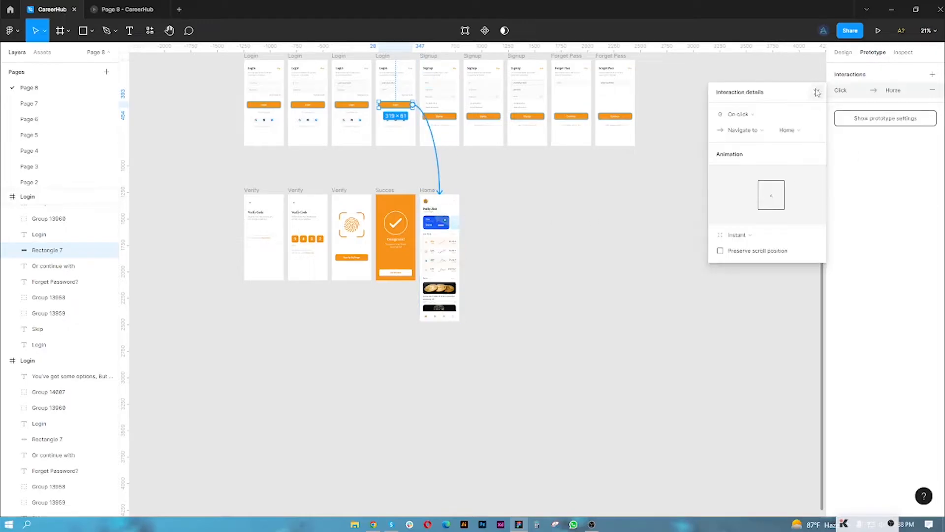
{"action": "left_click", "coordinate": [817, 93]}
Replace the empty interaction on the first Login frame's Skip text with an On click, Instant link to the Home frame.
{"action": "scroll", "coordinate": [249, 128], "scroll_direction": "up", "scroll_amount": 5}
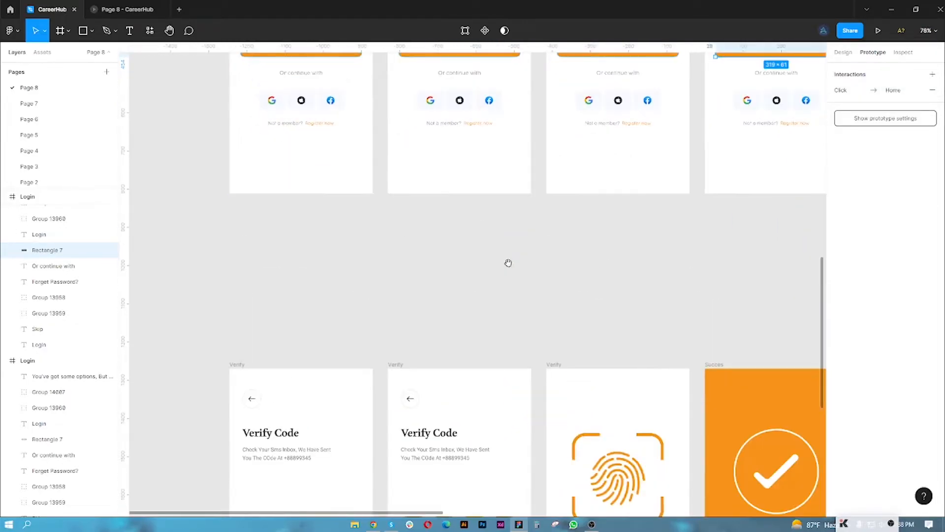
{"action": "scroll", "coordinate": [296, 214], "scroll_direction": "down", "scroll_amount": 2}
{"action": "scroll", "coordinate": [296, 215], "scroll_direction": "up", "scroll_amount": 3}
{"action": "scroll", "coordinate": [317, 260], "scroll_direction": "up", "scroll_amount": 6}
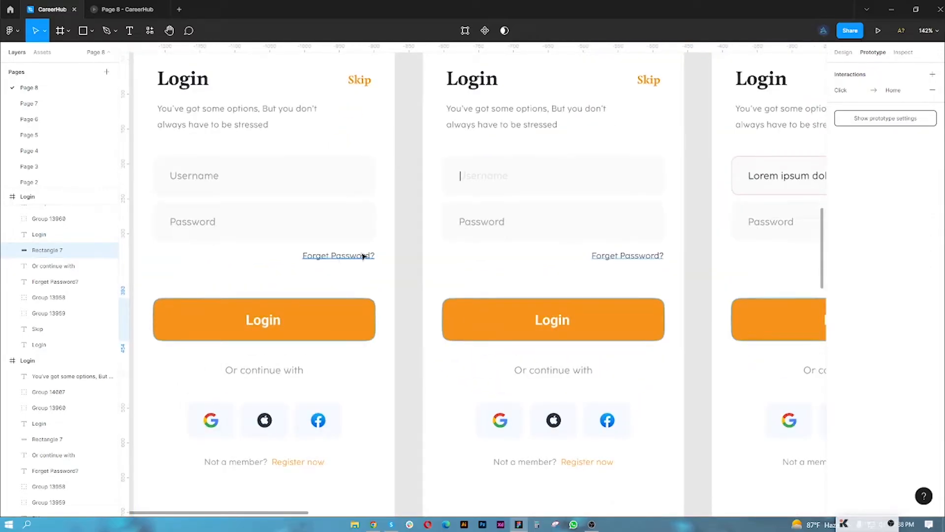
{"action": "scroll", "coordinate": [345, 261], "scroll_direction": "down", "scroll_amount": 3}
{"action": "scroll", "coordinate": [314, 190], "scroll_direction": "down", "scroll_amount": 2}
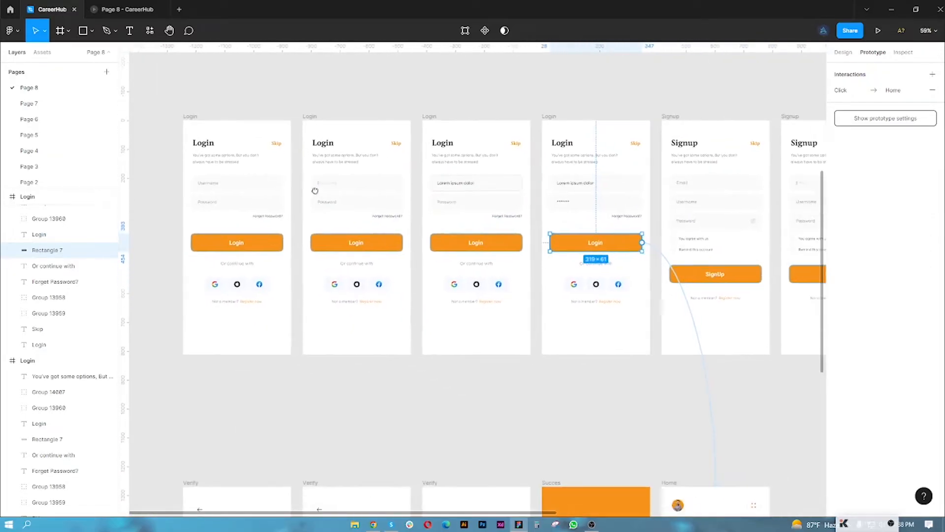
{"action": "scroll", "coordinate": [237, 142], "scroll_direction": "up", "scroll_amount": 3}
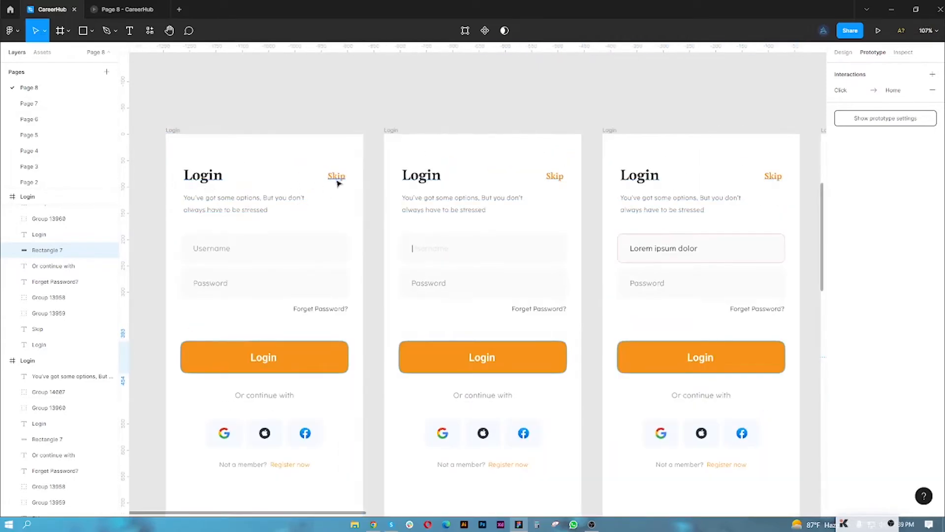
{"action": "scroll", "coordinate": [338, 184], "scroll_direction": "down", "scroll_amount": 5}
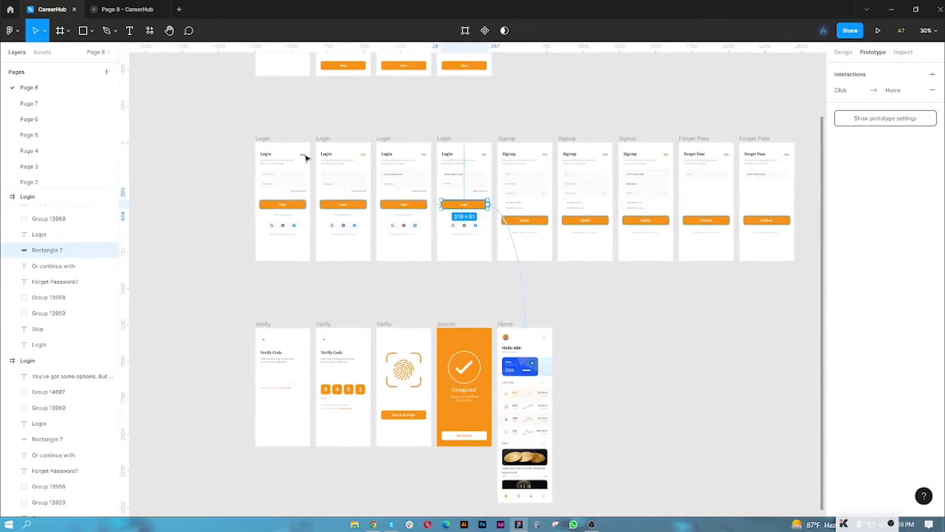
{"action": "left_click", "coordinate": [305, 155]}
{"action": "left_click_drag", "start_coordinate": [306, 154], "coordinate": [545, 334]}
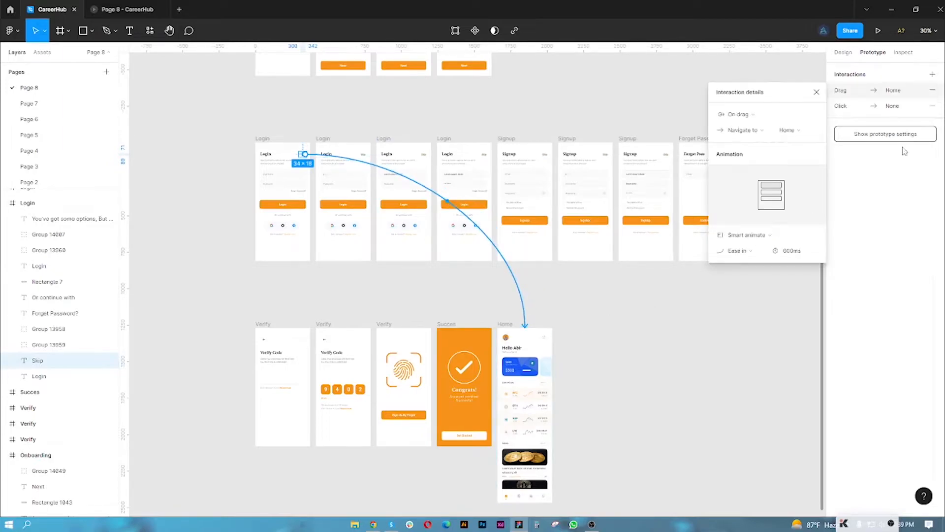
{"action": "left_click", "coordinate": [932, 90]}
{"action": "left_click", "coordinate": [933, 90]}
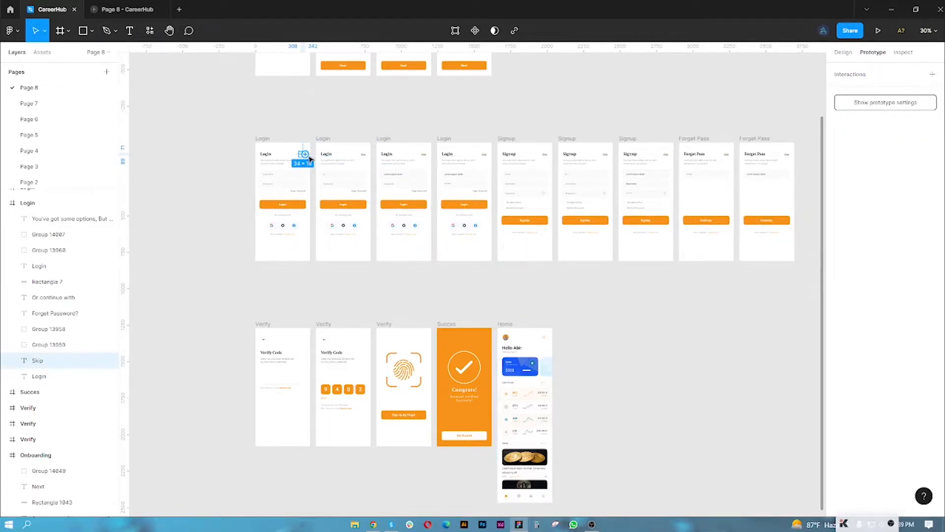
{"action": "left_click_drag", "start_coordinate": [487, 299], "coordinate": [525, 335]}
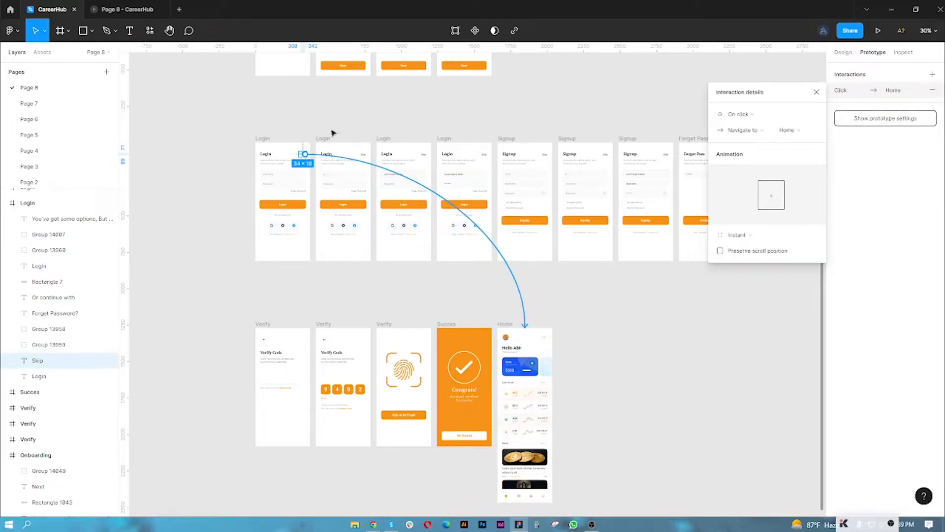
Replace the existing interaction on the second Login frame's Skip text with an On click, Instant link to the Home frame.
{"action": "left_click", "coordinate": [364, 157]}
{"action": "left_click", "coordinate": [932, 90]}
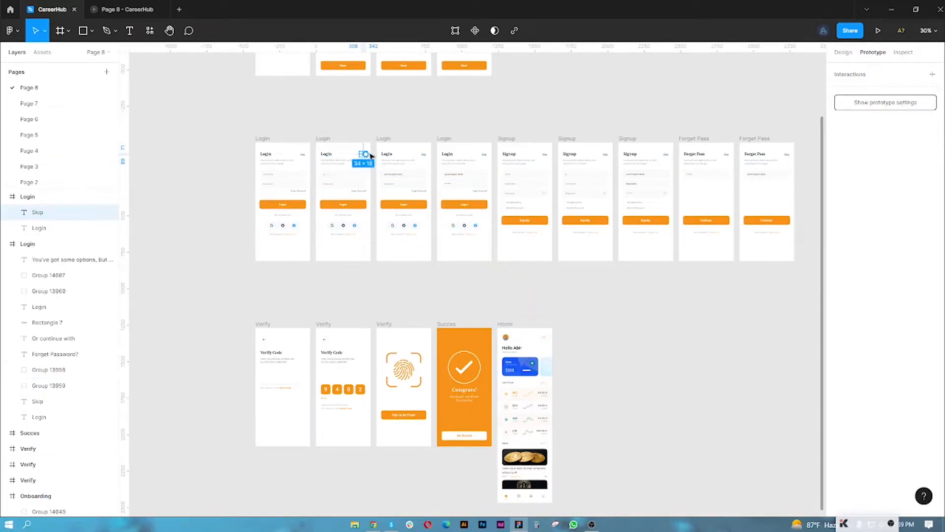
{"action": "left_click_drag", "start_coordinate": [367, 156], "coordinate": [541, 333]}
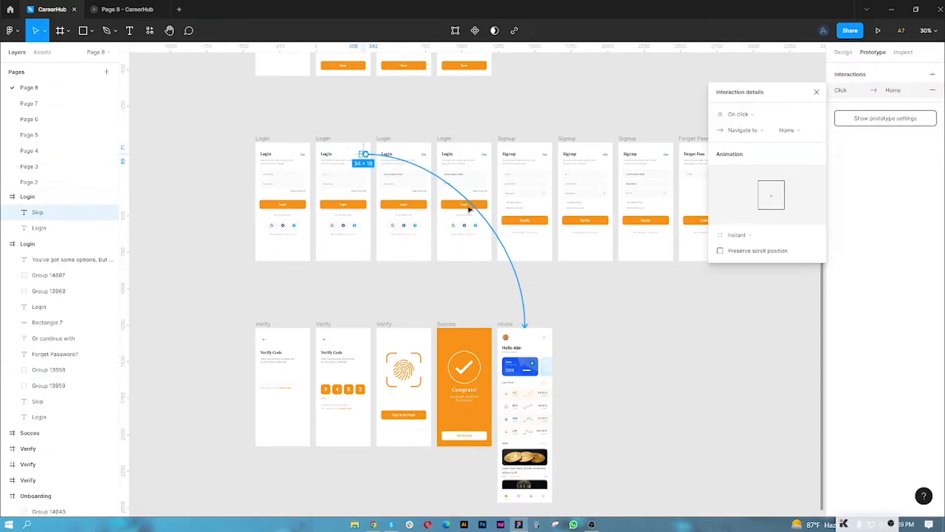
Replace the existing interaction on the third Login frame's Skip text with a link to the Home frame.
{"action": "left_click", "coordinate": [425, 156]}
{"action": "left_click", "coordinate": [932, 90]}
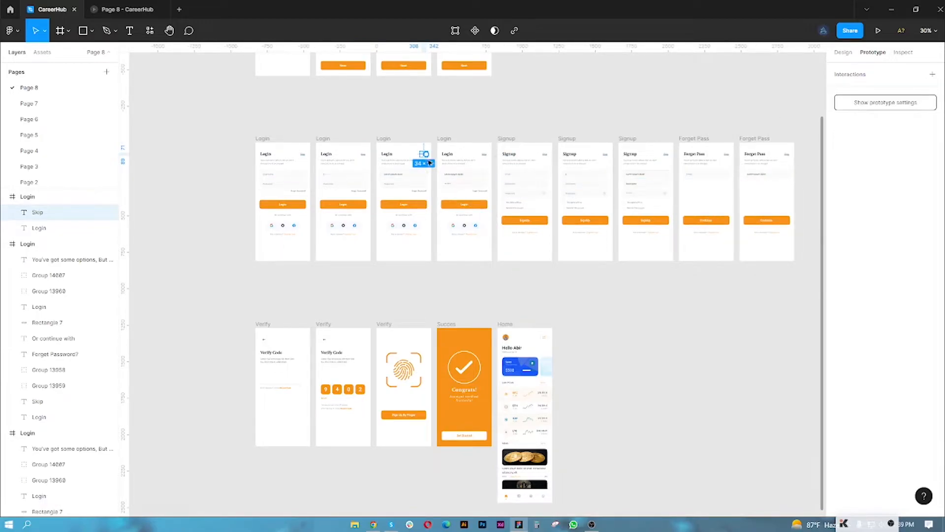
{"action": "left_click_drag", "start_coordinate": [426, 154], "coordinate": [512, 335]}
Replace the existing interaction on the fourth Login frame's Skip text with an On click, Instant link to the Home frame.
{"action": "left_click", "coordinate": [487, 155]}
{"action": "left_click", "coordinate": [932, 90]}
{"action": "left_click_drag", "start_coordinate": [487, 155], "coordinate": [520, 340]}
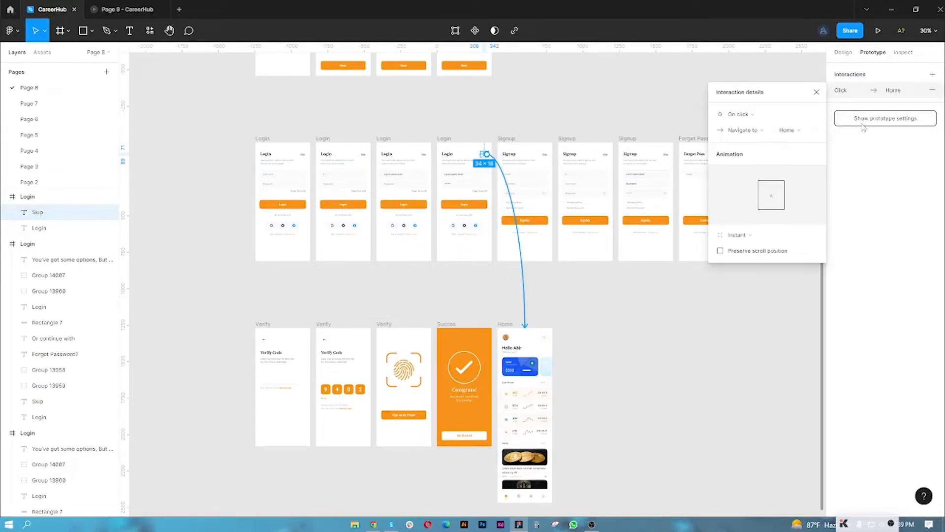
{"action": "left_click", "coordinate": [817, 92]}
Link the first Login frame's Forget Password? text to the first Forget Pass frame with On click and Instant.
{"action": "scroll", "coordinate": [458, 99], "scroll_direction": "up", "scroll_amount": 5}
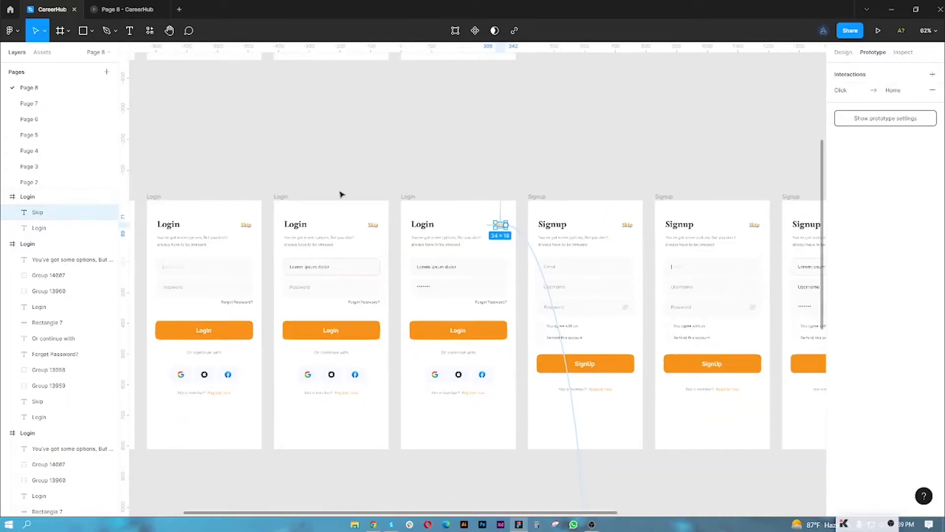
{"action": "scroll", "coordinate": [348, 187], "scroll_direction": "down", "scroll_amount": 4}
{"action": "left_click", "coordinate": [269, 213]}
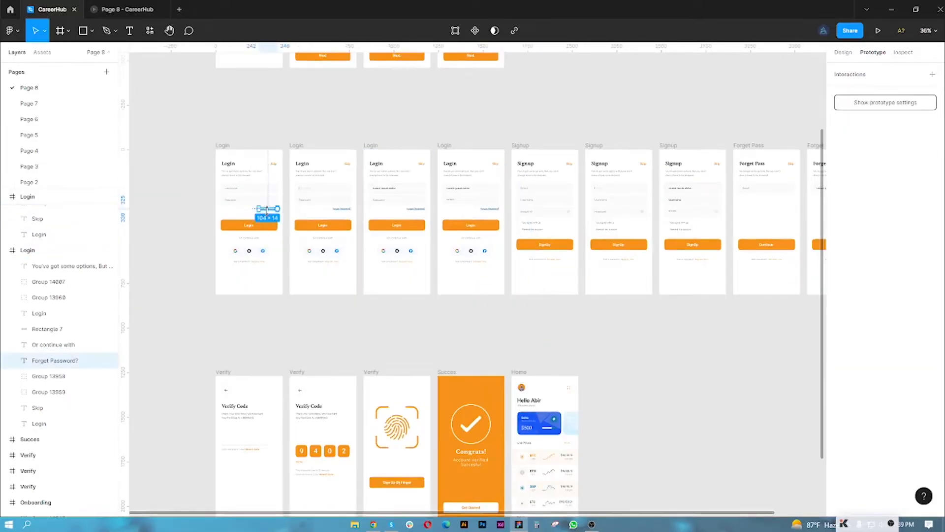
{"action": "scroll", "coordinate": [266, 210], "scroll_direction": "up", "scroll_amount": 5}
{"action": "scroll", "coordinate": [252, 209], "scroll_direction": "down", "scroll_amount": 3}
{"action": "scroll", "coordinate": [253, 210], "scroll_direction": "down", "scroll_amount": 5}
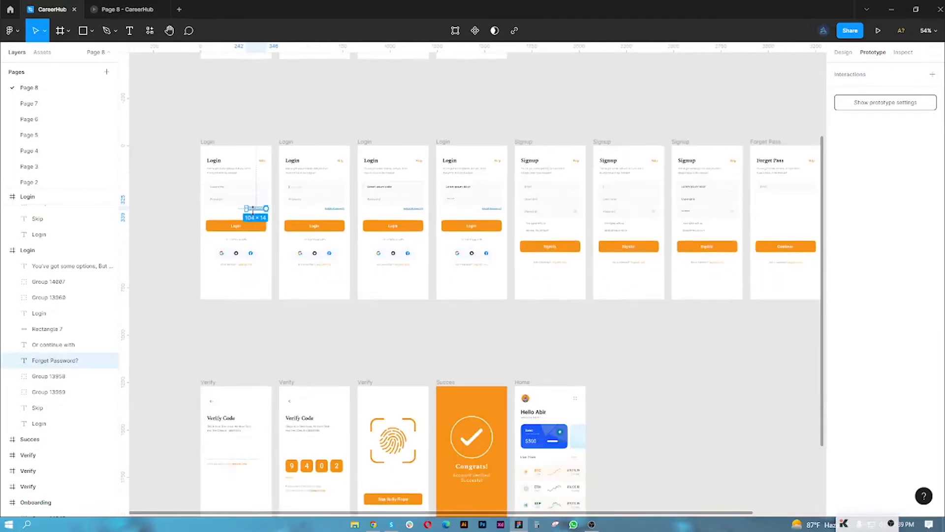
{"action": "scroll", "coordinate": [442, 309], "scroll_direction": "right", "scroll_amount": 1}
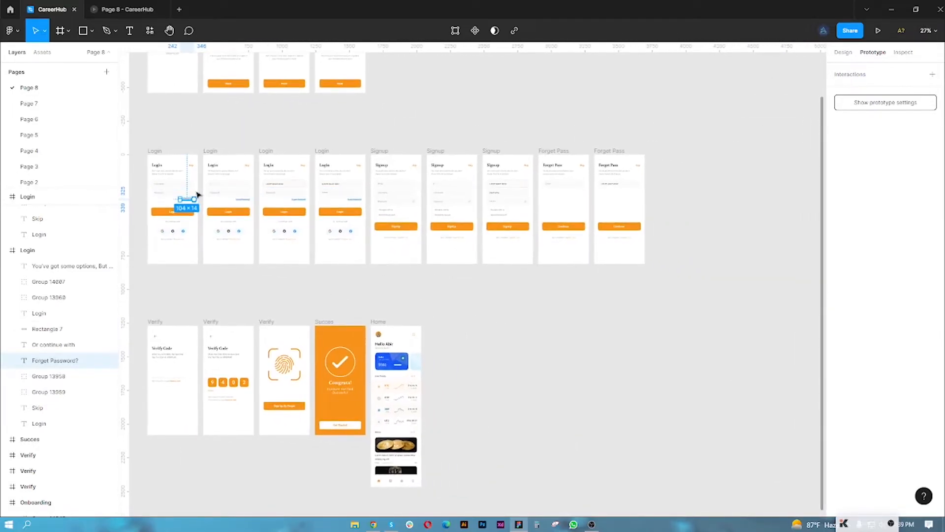
{"action": "left_click_drag", "start_coordinate": [195, 199], "coordinate": [559, 258]}
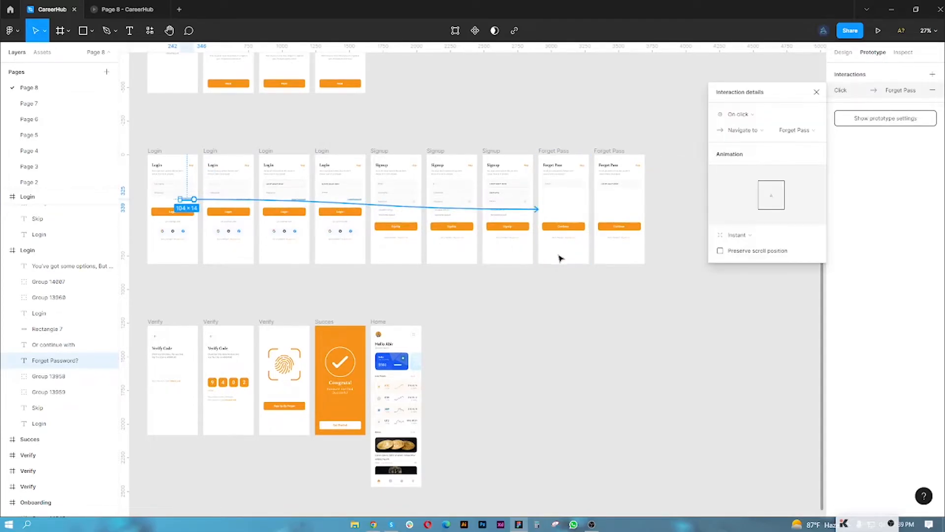
{"action": "left_click", "coordinate": [817, 92]}
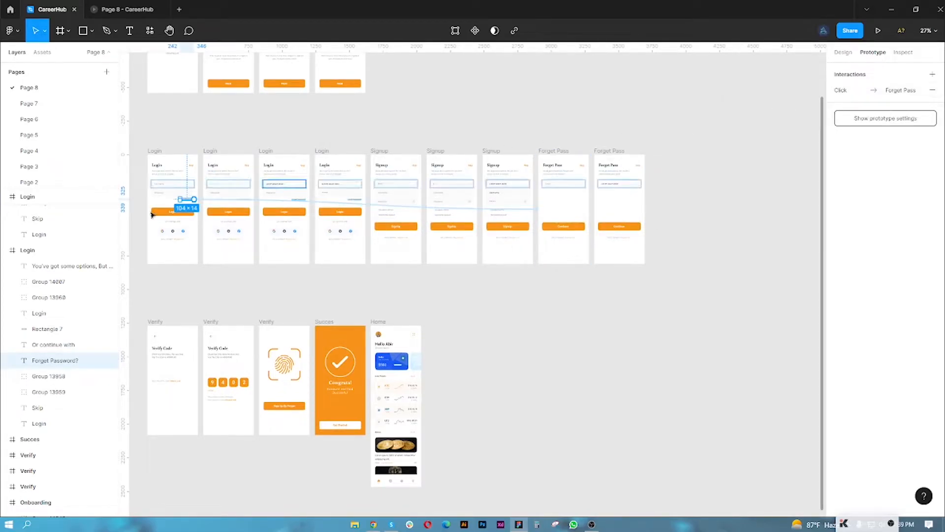
{"action": "scroll", "coordinate": [178, 217], "scroll_direction": "up", "scroll_amount": 5}
{"action": "left_click", "coordinate": [385, 163]}
{"action": "scroll", "coordinate": [386, 165], "scroll_direction": "down", "scroll_amount": 3}
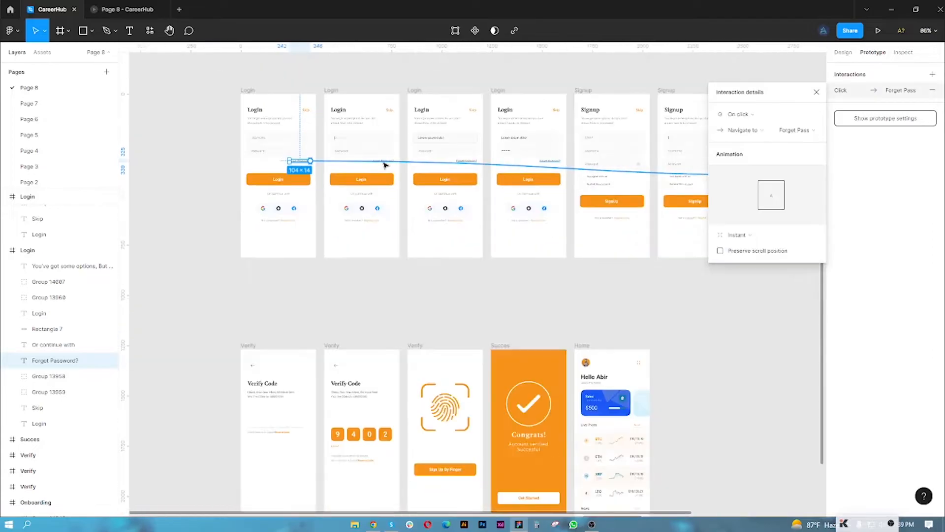
{"action": "left_click", "coordinate": [816, 92]}
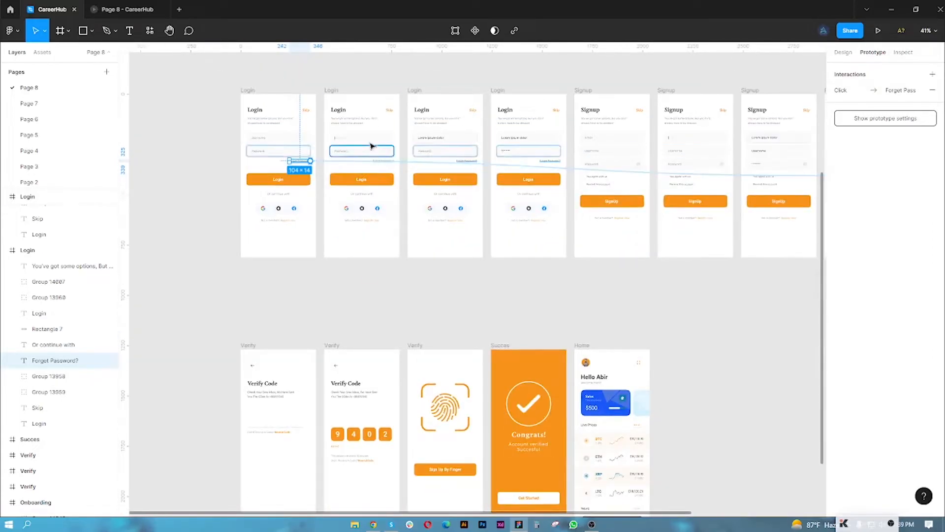
Link the second Login frame's Forget Password? text to the first Forget Pass frame with On click and Instant.
{"action": "scroll", "coordinate": [389, 160], "scroll_direction": "up", "scroll_amount": 8}
{"action": "left_click", "coordinate": [409, 234]}
{"action": "scroll", "coordinate": [409, 234], "scroll_direction": "down", "scroll_amount": 8}
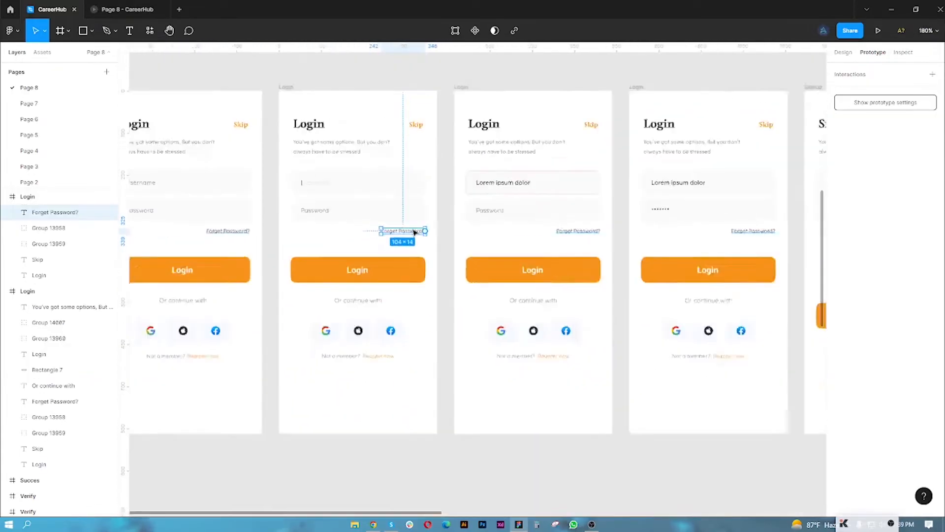
{"action": "scroll", "coordinate": [420, 232], "scroll_direction": "down", "scroll_amount": 3}
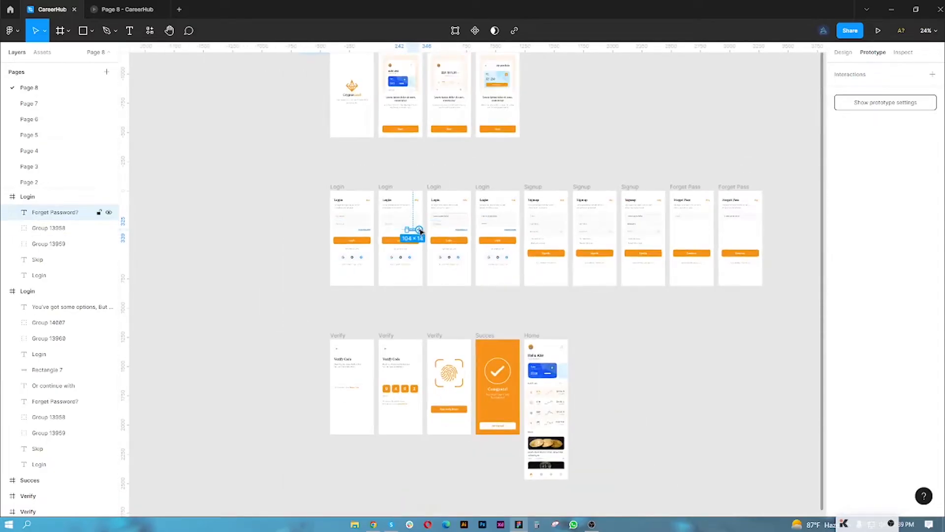
{"action": "left_click_drag", "start_coordinate": [452, 250], "coordinate": [672, 234]}
{"action": "key", "text": "Escape"}
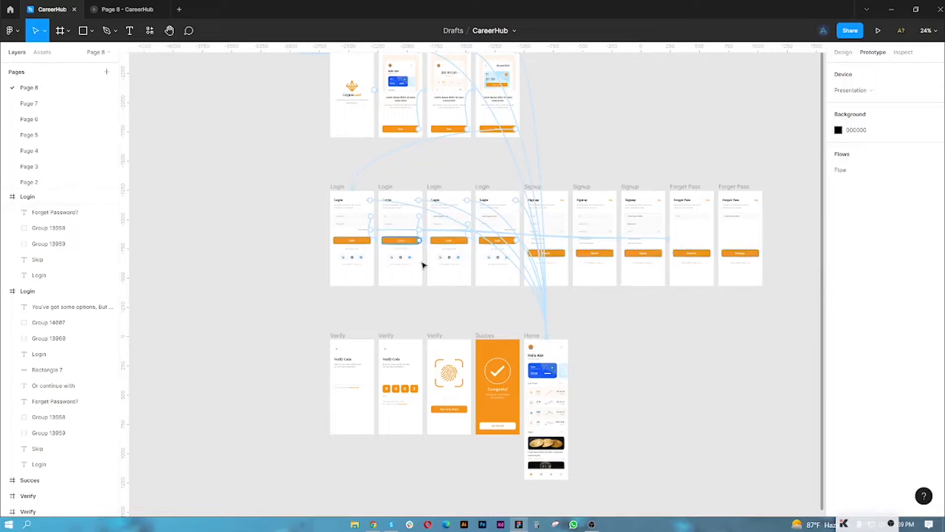
{"action": "scroll", "coordinate": [407, 213], "scroll_direction": "up", "scroll_amount": 10}
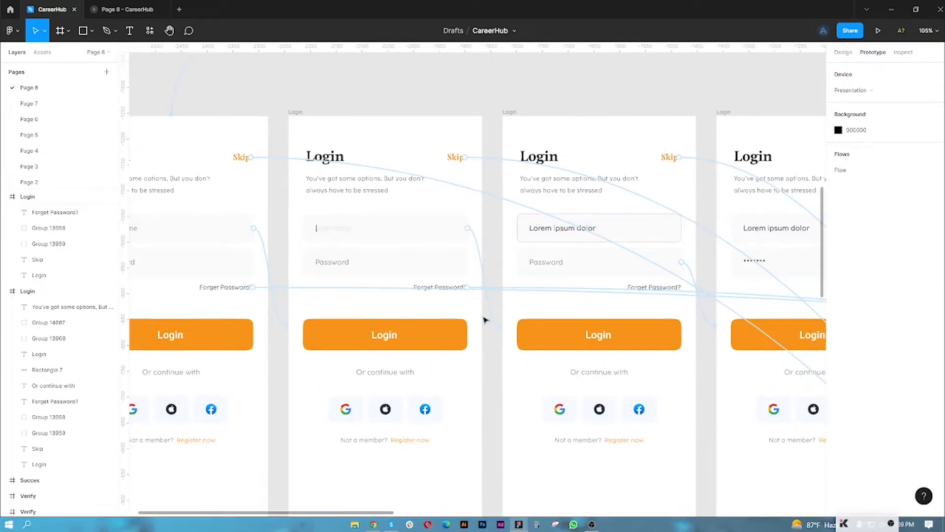
{"action": "scroll", "coordinate": [472, 311], "scroll_direction": "down", "scroll_amount": 7}
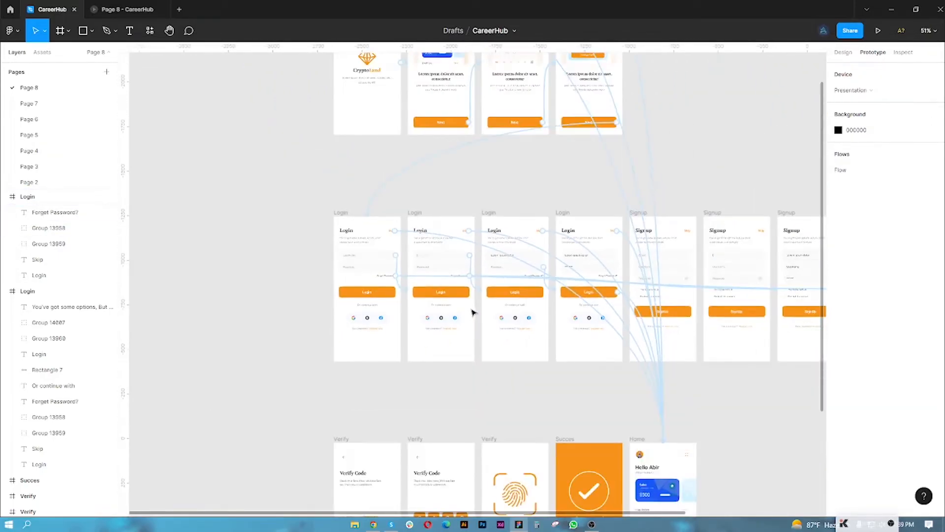
{"action": "scroll", "coordinate": [660, 297], "scroll_direction": "up", "scroll_amount": 10}
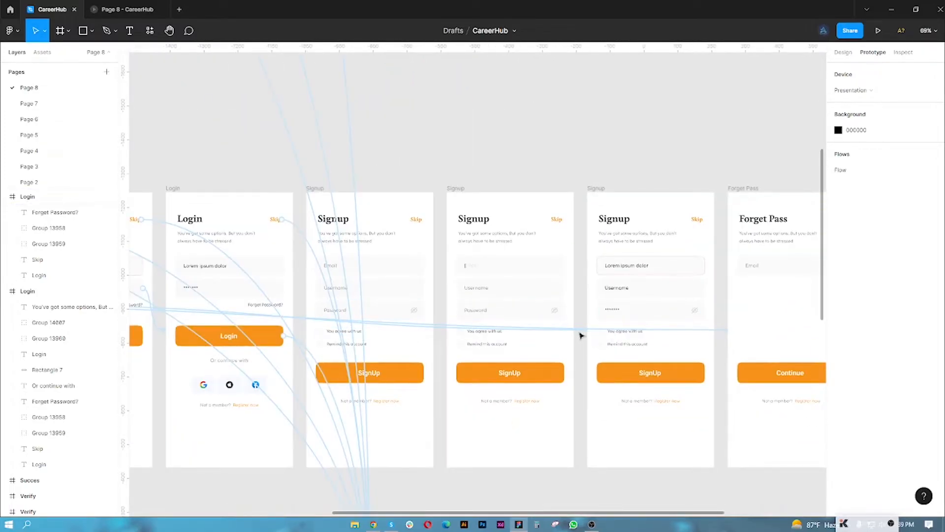
{"action": "left_click_drag", "start_coordinate": [581, 336], "coordinate": [735, 340]}
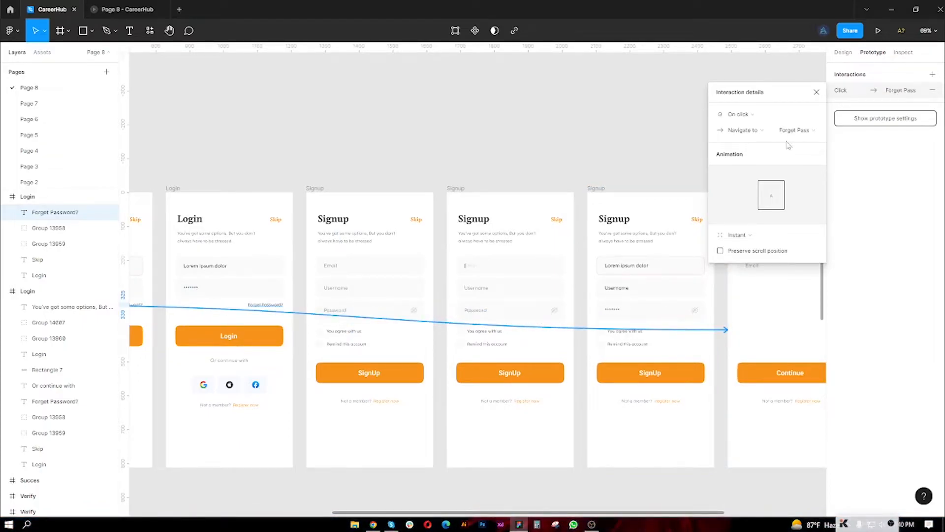
{"action": "left_click", "coordinate": [816, 92]}
Link the third Login frame's Forget Password? text to the first Forget Pass frame with On click and Instant.
{"action": "scroll", "coordinate": [444, 236], "scroll_direction": "down", "scroll_amount": 5}
{"action": "scroll", "coordinate": [487, 268], "scroll_direction": "up", "scroll_amount": 4}
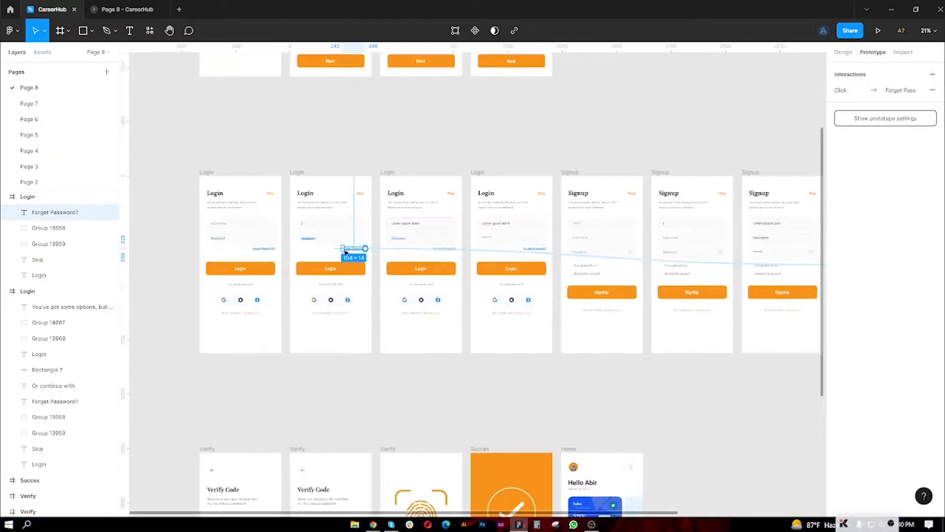
{"action": "scroll", "coordinate": [485, 233], "scroll_direction": "up", "scroll_amount": 5}
{"action": "left_click", "coordinate": [481, 251]}
{"action": "scroll", "coordinate": [480, 251], "scroll_direction": "down", "scroll_amount": 5}
{"action": "scroll", "coordinate": [480, 251], "scroll_direction": "down", "scroll_amount": 3}
{"action": "left_click_drag", "start_coordinate": [480, 252], "coordinate": [631, 262]}
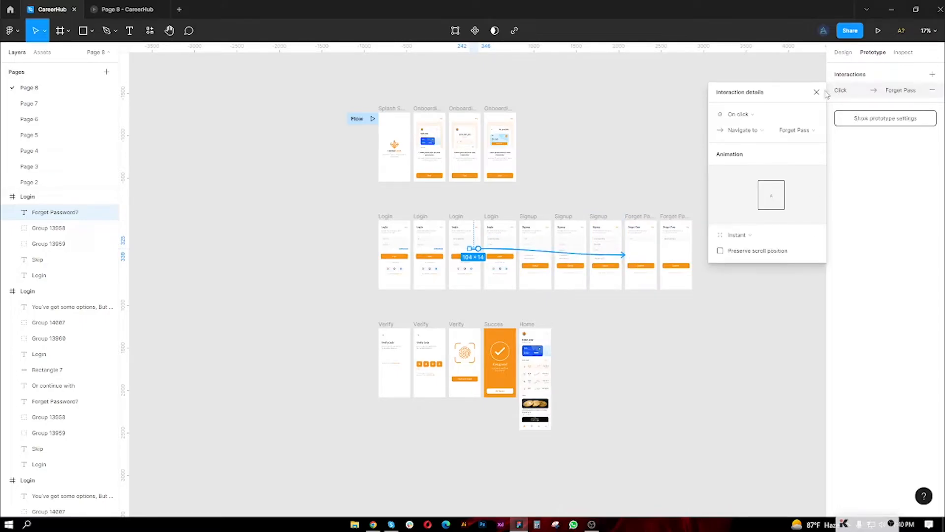
{"action": "key", "text": "Escape"}
Link the fourth Login frame's Forget Password? text to the first Forget Pass frame on click.
{"action": "scroll", "coordinate": [533, 217], "scroll_direction": "up", "scroll_amount": 5}
{"action": "scroll", "coordinate": [380, 143], "scroll_direction": "up", "scroll_amount": 4}
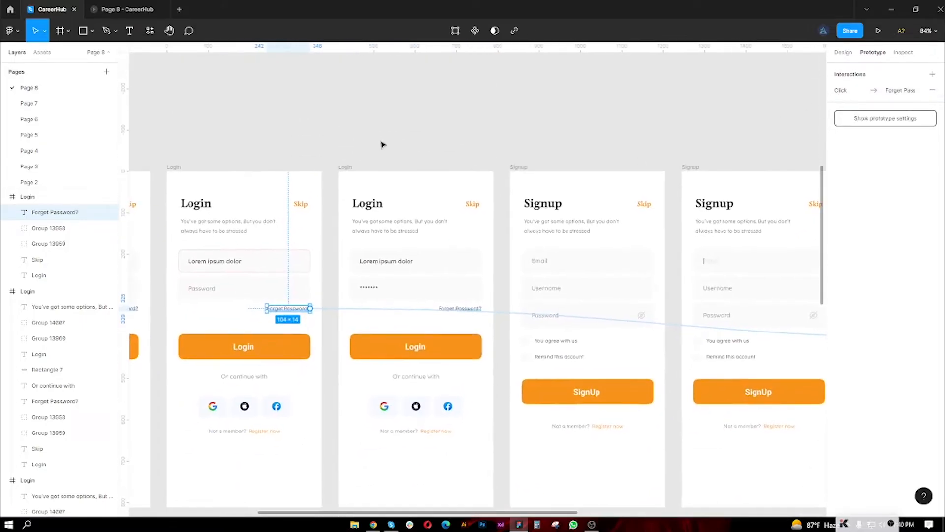
{"action": "scroll", "coordinate": [385, 144], "scroll_direction": "down", "scroll_amount": 3}
{"action": "scroll", "coordinate": [339, 238], "scroll_direction": "up", "scroll_amount": 6}
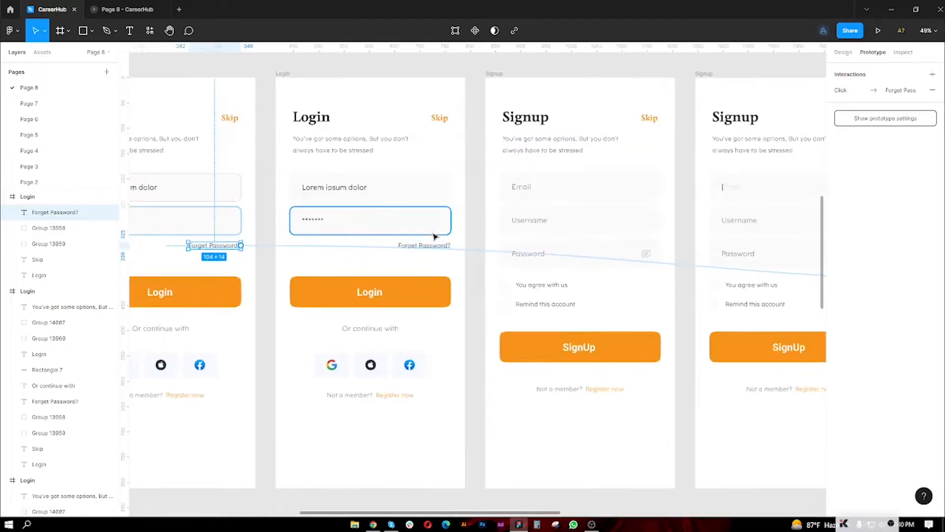
{"action": "left_click", "coordinate": [439, 246]}
{"action": "scroll", "coordinate": [439, 246], "scroll_direction": "down", "scroll_amount": 2}
{"action": "scroll", "coordinate": [439, 246], "scroll_direction": "down", "scroll_amount": 5}
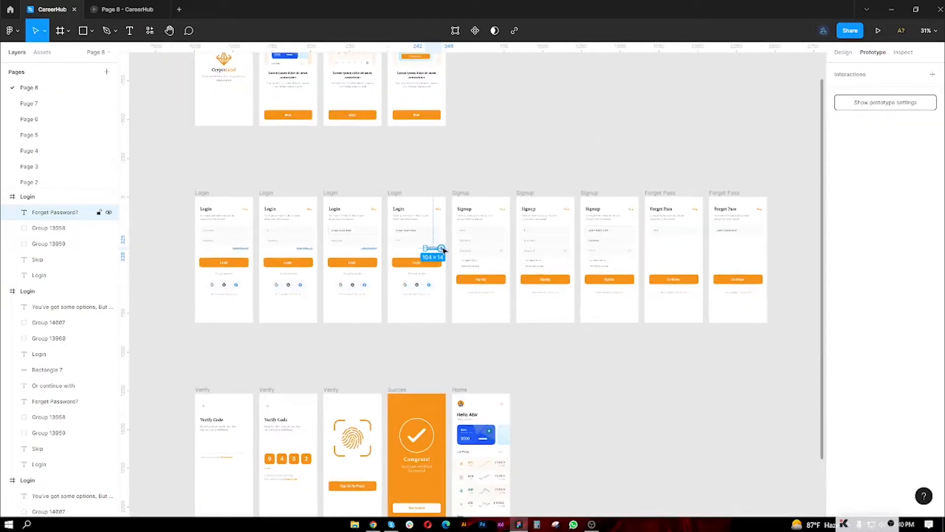
{"action": "left_click_drag", "start_coordinate": [442, 248], "coordinate": [670, 268]}
{"action": "left_click", "coordinate": [819, 92]}
Examine the prototype connections and the Register now texts across the Login and Signup frames.
{"action": "scroll", "coordinate": [485, 206], "scroll_direction": "up", "scroll_amount": 3}
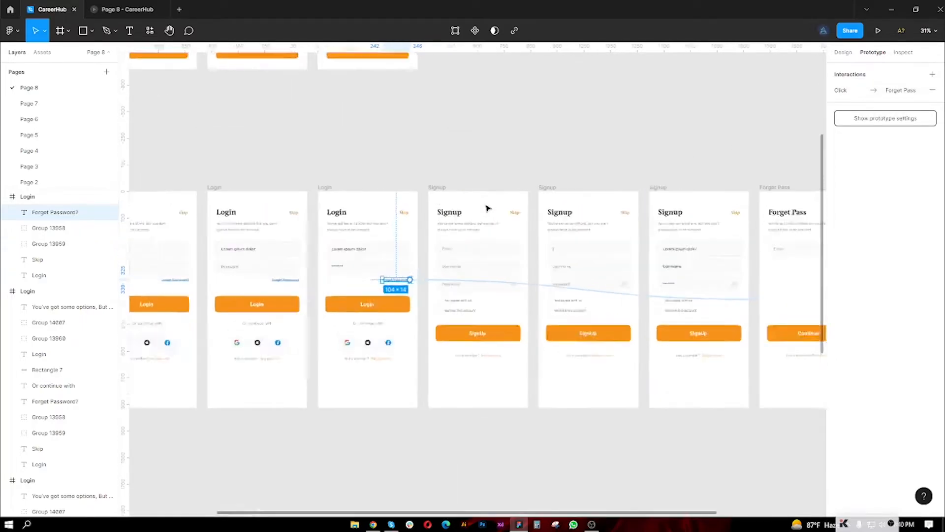
{"action": "left_click", "coordinate": [415, 179]}
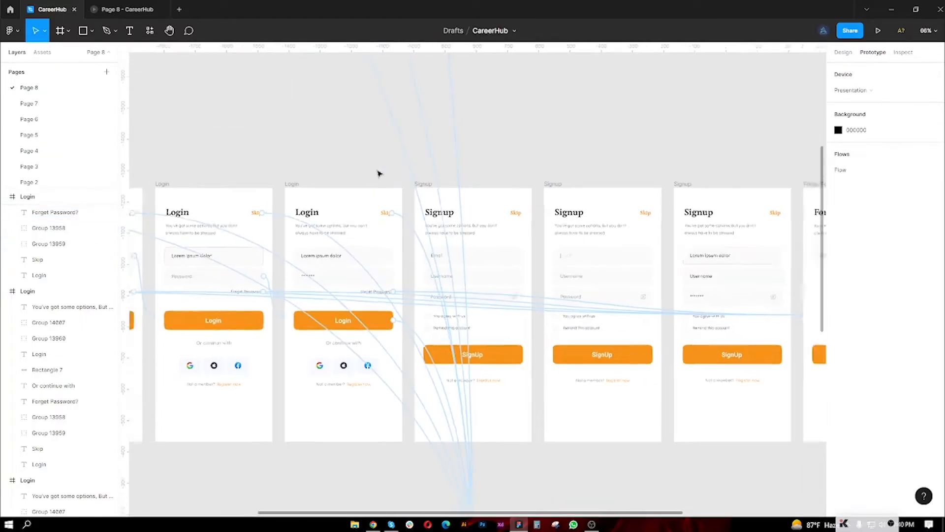
{"action": "scroll", "coordinate": [384, 173], "scroll_direction": "down", "scroll_amount": 6}
{"action": "scroll", "coordinate": [406, 164], "scroll_direction": "up", "scroll_amount": 2}
{"action": "scroll", "coordinate": [407, 164], "scroll_direction": "up", "scroll_amount": 2}
{"action": "left_click_drag", "start_coordinate": [394, 190], "coordinate": [455, 139]}
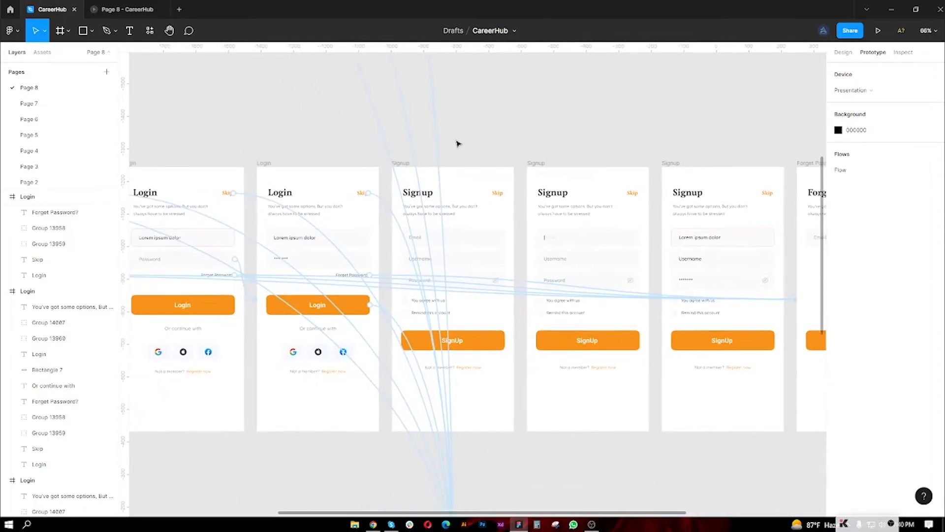
{"action": "scroll", "coordinate": [294, 342], "scroll_direction": "up", "scroll_amount": 2}
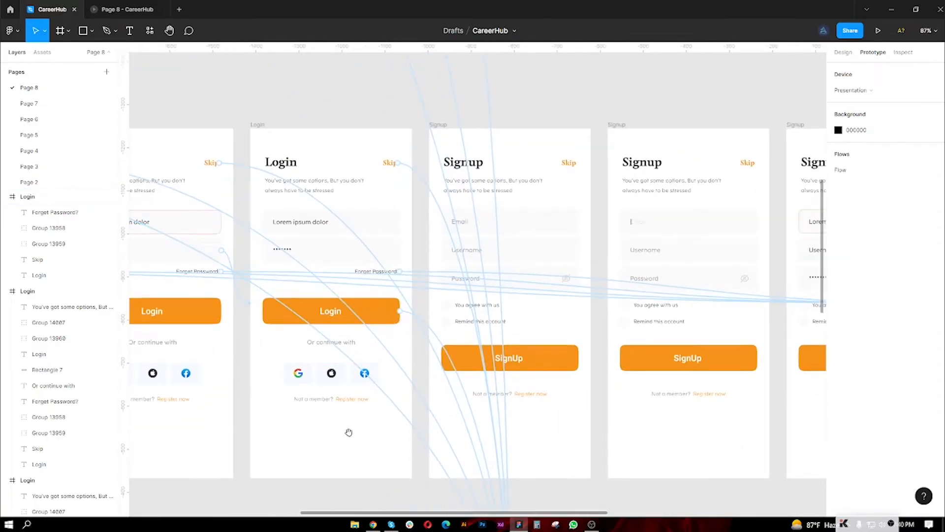
{"action": "left_click_drag", "start_coordinate": [348, 432], "coordinate": [346, 426]}
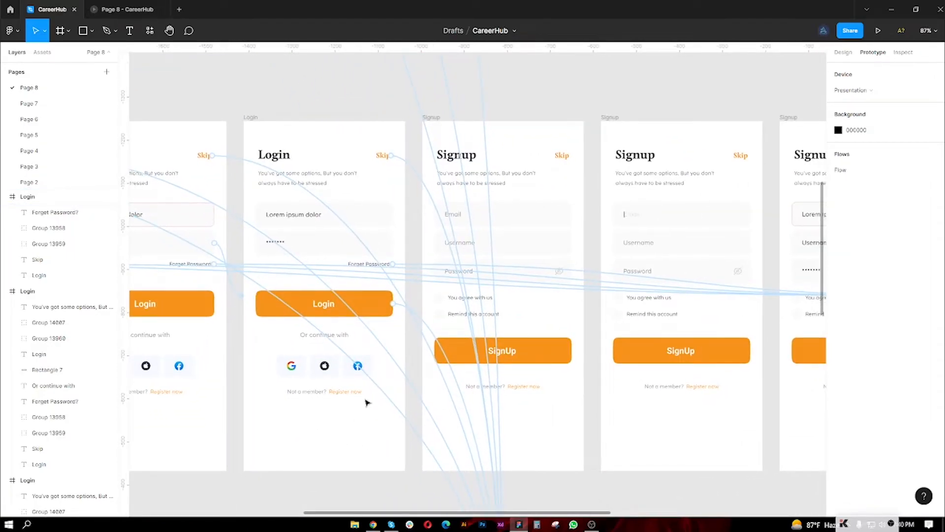
{"action": "scroll", "coordinate": [301, 362], "scroll_direction": "down", "scroll_amount": 3}
{"action": "left_click_drag", "start_coordinate": [269, 383], "coordinate": [363, 429]}
{"action": "scroll", "coordinate": [438, 394], "scroll_direction": "up", "scroll_amount": 5}
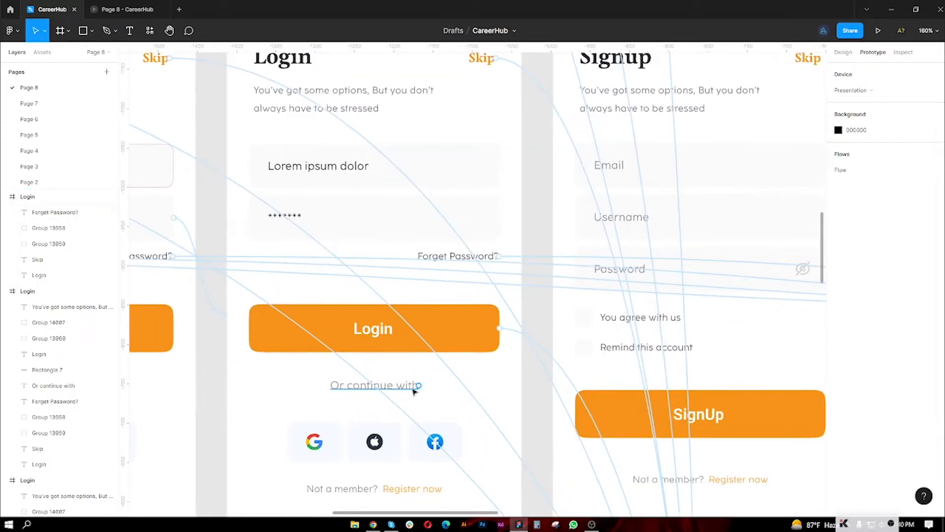
{"action": "scroll", "coordinate": [411, 391], "scroll_direction": "down", "scroll_amount": 8}
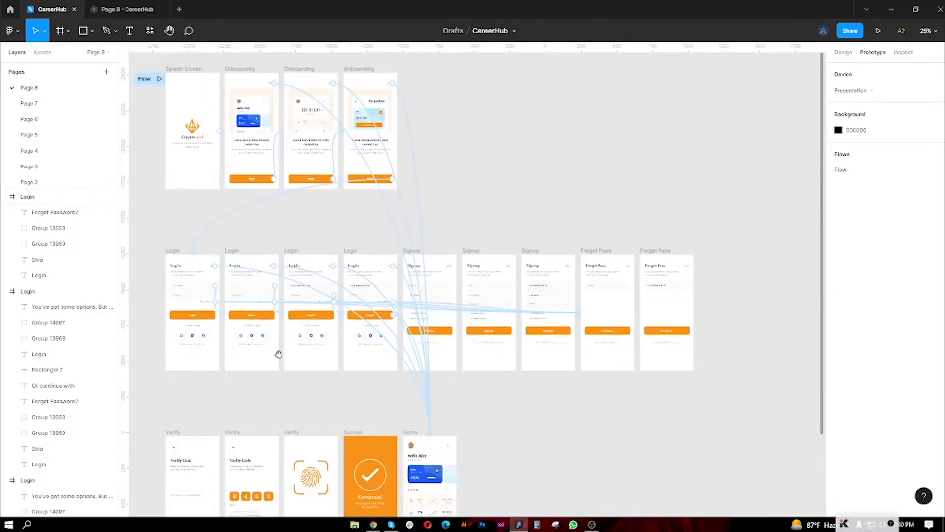
{"action": "left_click_drag", "start_coordinate": [280, 351], "coordinate": [369, 332]}
{"action": "scroll", "coordinate": [477, 327], "scroll_direction": "up", "scroll_amount": 5}
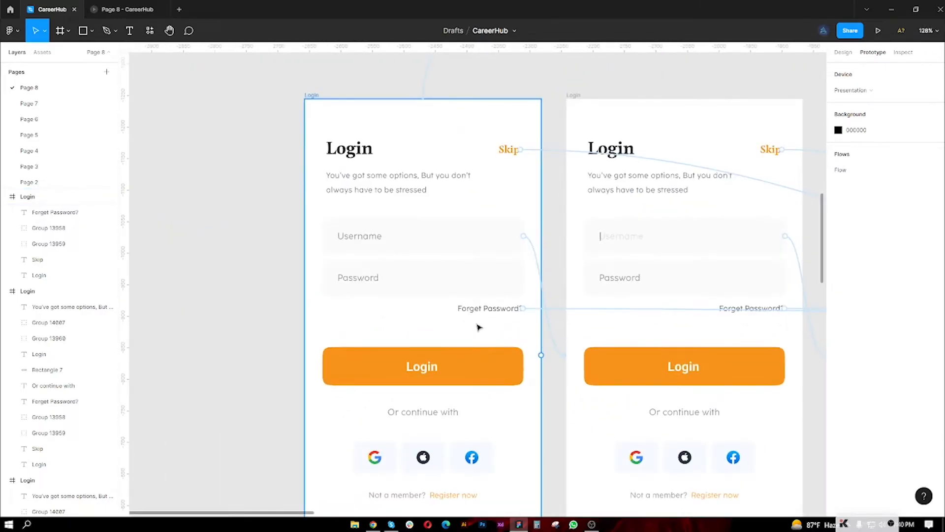
{"action": "scroll", "coordinate": [477, 327], "scroll_direction": "down", "scroll_amount": 8}
{"action": "left_click_drag", "start_coordinate": [775, 441], "coordinate": [523, 460]}
{"action": "scroll", "coordinate": [531, 393], "scroll_direction": "up", "scroll_amount": 3}
{"action": "scroll", "coordinate": [531, 393], "scroll_direction": "up", "scroll_amount": 8}
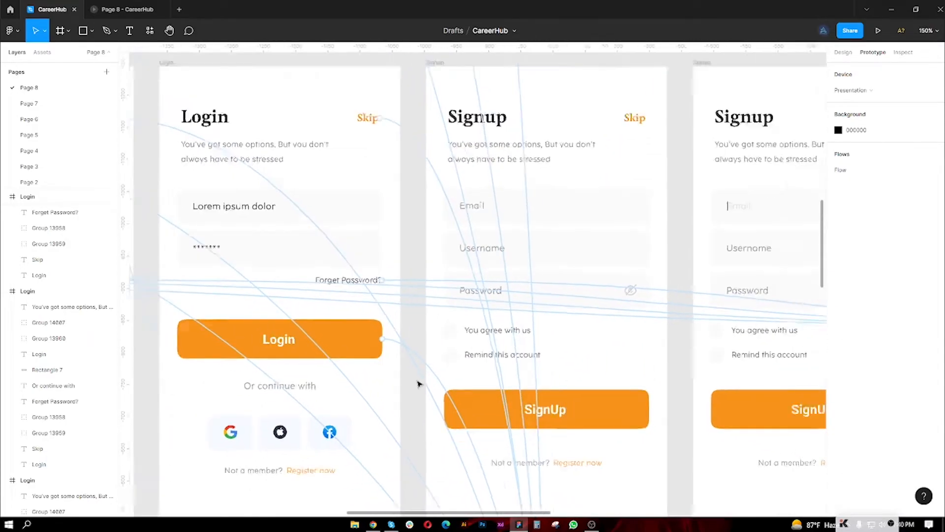
{"action": "scroll", "coordinate": [418, 383], "scroll_direction": "down", "scroll_amount": 5}
{"action": "left_click_drag", "start_coordinate": [417, 398], "coordinate": [448, 381]}
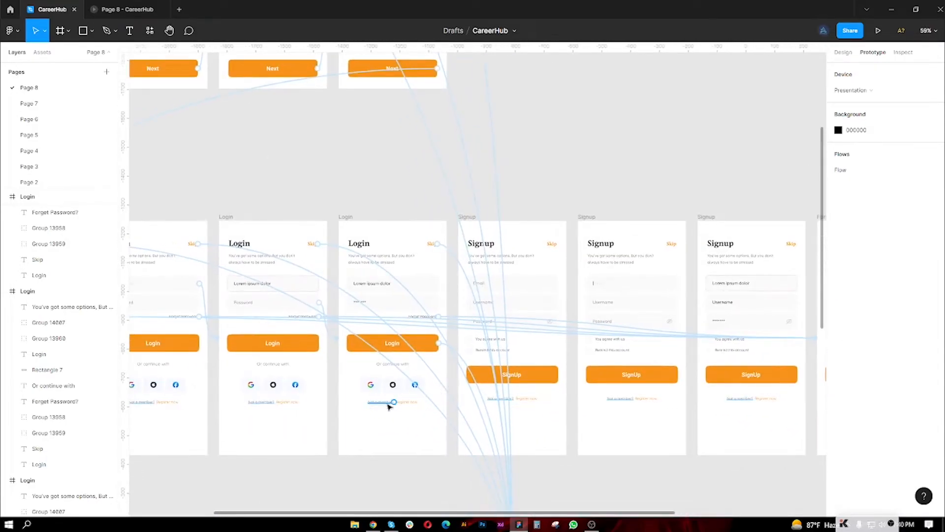
Link the fourth Login frame's Register now text to the first Signup frame with On click and Instant.
{"action": "scroll", "coordinate": [412, 406], "scroll_direction": "up", "scroll_amount": 4}
{"action": "left_click", "coordinate": [413, 402]}
{"action": "scroll", "coordinate": [412, 403], "scroll_direction": "down", "scroll_amount": 4}
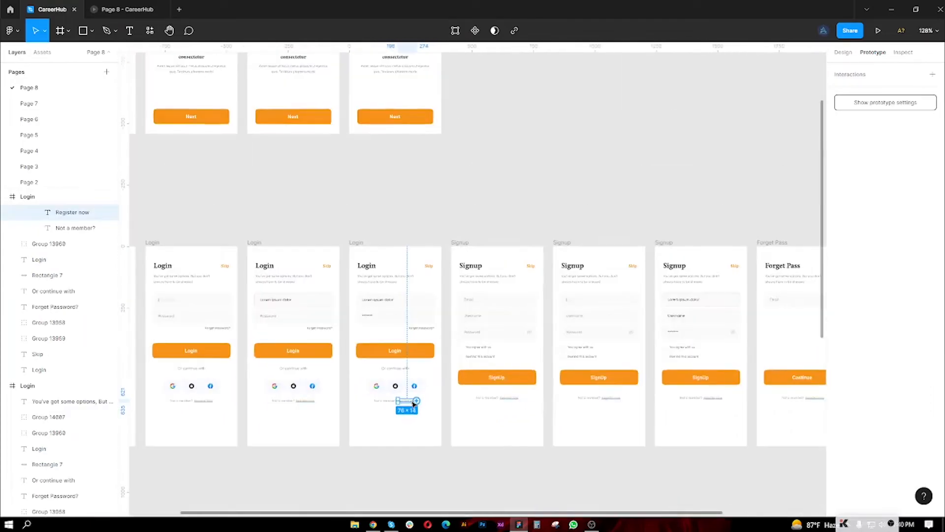
{"action": "left_click_drag", "start_coordinate": [416, 400], "coordinate": [464, 324]}
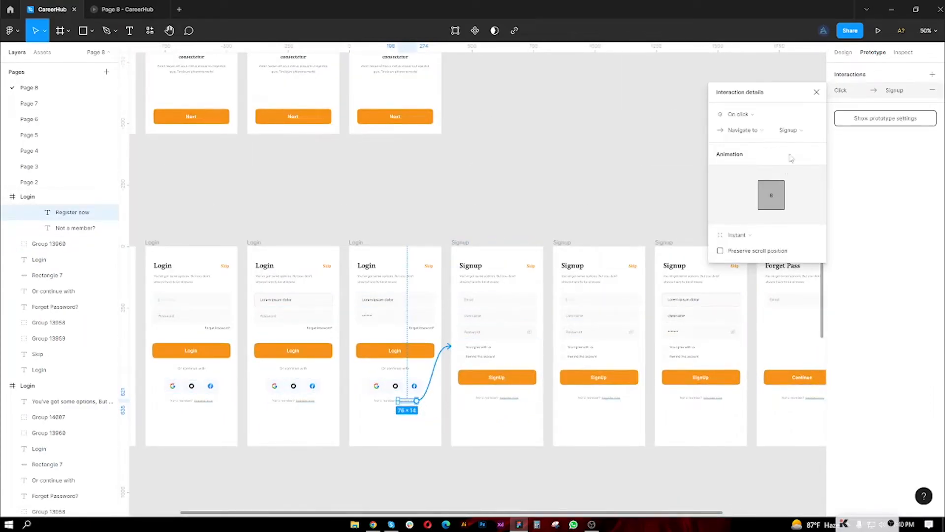
{"action": "left_click", "coordinate": [816, 93]}
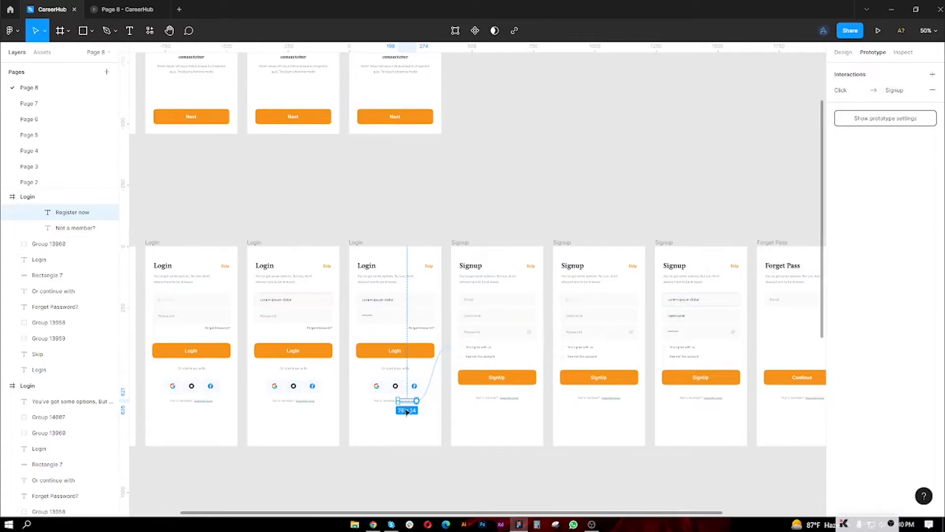
Link the first Signup frame's Email field to the second Signup frame, and the second's Email field to the third, with On click and Instant.
{"action": "scroll", "coordinate": [398, 403], "scroll_direction": "up", "scroll_amount": 3}
{"action": "scroll", "coordinate": [448, 407], "scroll_direction": "right", "scroll_amount": 2}
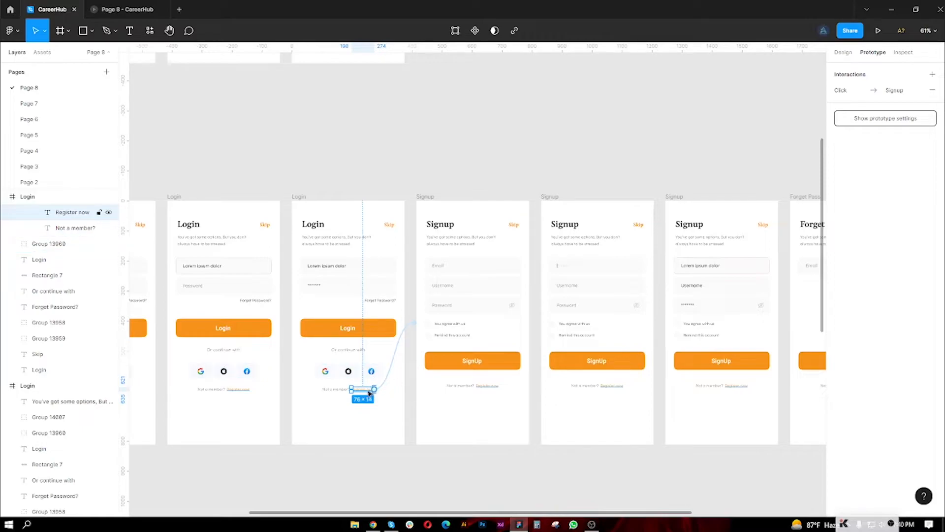
{"action": "left_click", "coordinate": [483, 266]}
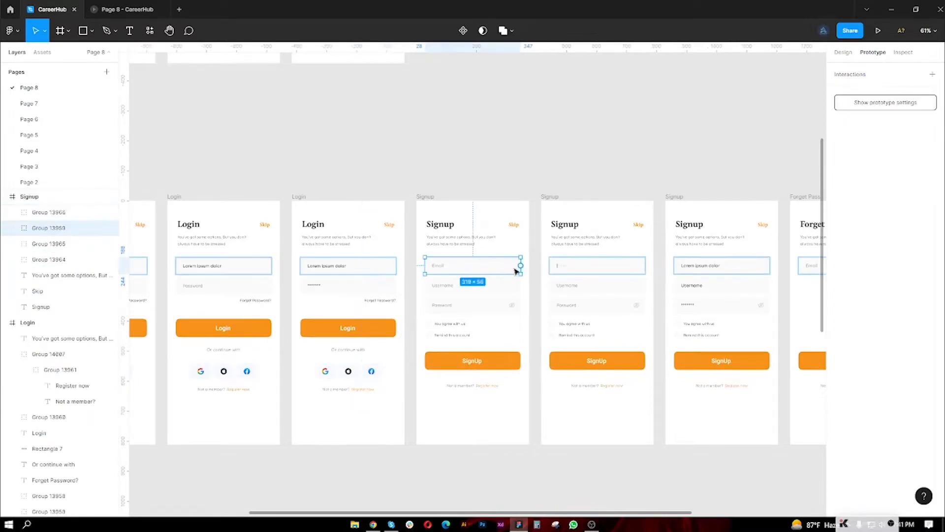
{"action": "left_click_drag", "start_coordinate": [520, 266], "coordinate": [552, 282]}
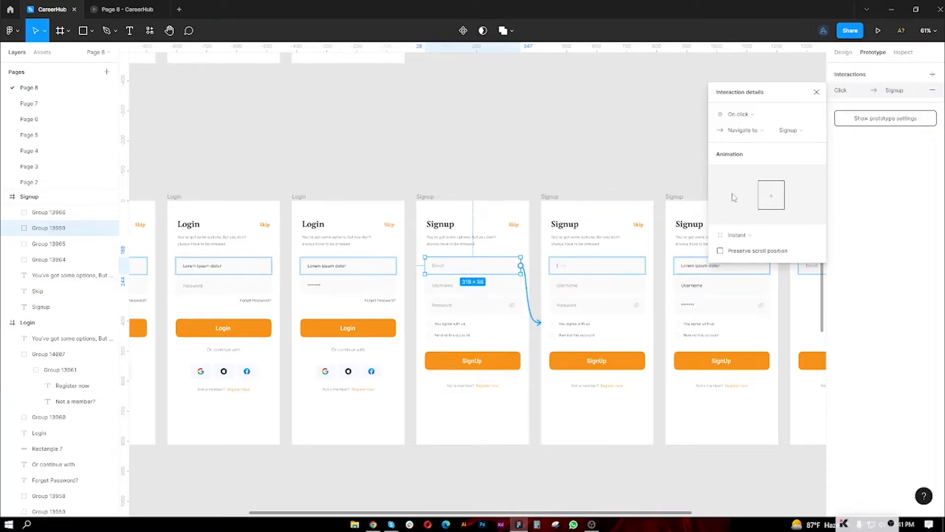
{"action": "left_click", "coordinate": [816, 93]}
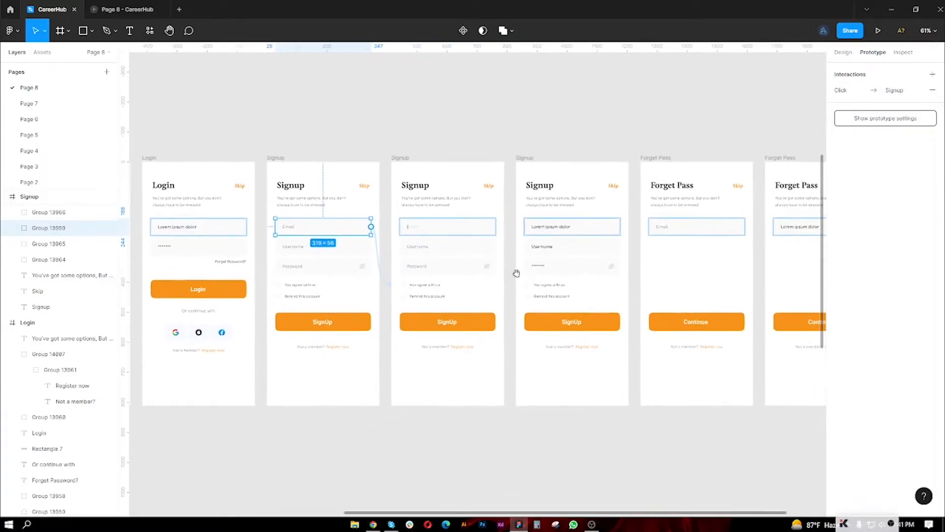
{"action": "left_click", "coordinate": [468, 233]}
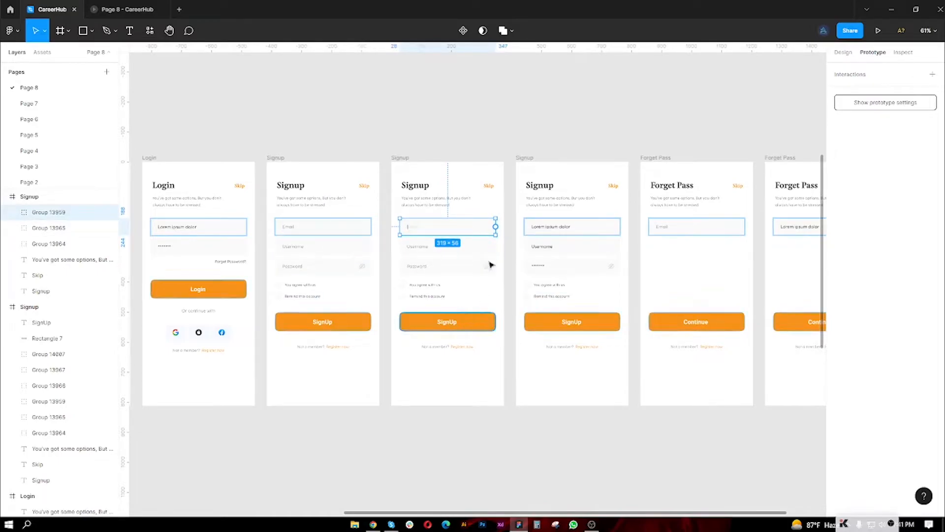
{"action": "left_click_drag", "start_coordinate": [496, 228], "coordinate": [525, 272]}
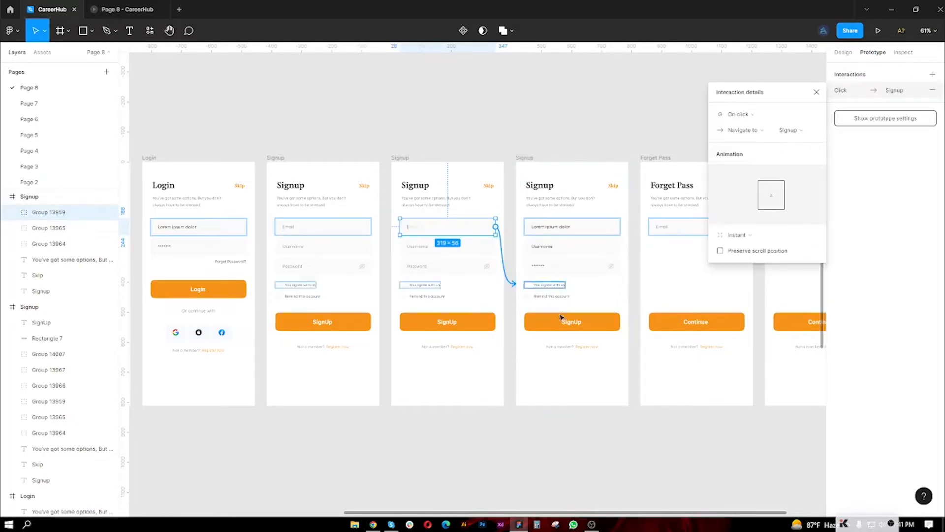
Link the third Signup frame's SignUp button to the Home frame on click.
{"action": "left_click", "coordinate": [600, 326]}
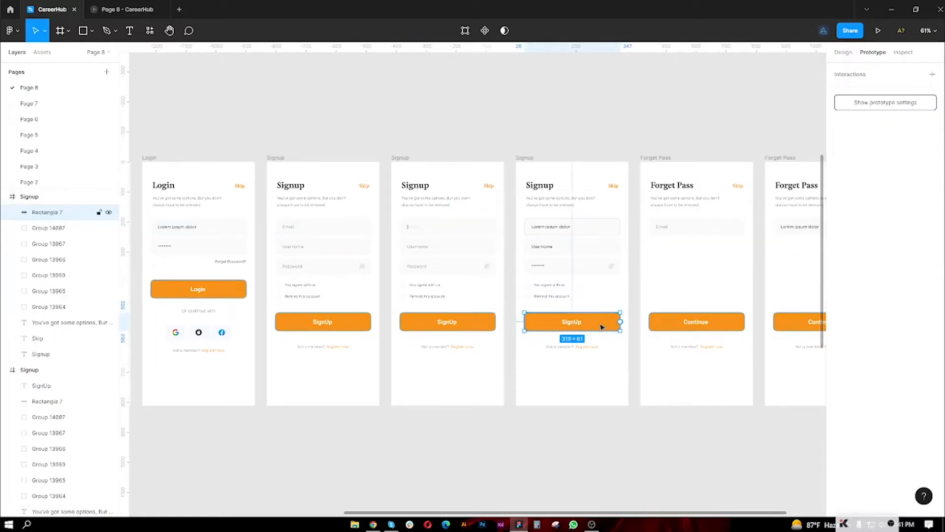
{"action": "scroll", "coordinate": [601, 326], "scroll_direction": "down", "scroll_amount": 5}
{"action": "scroll", "coordinate": [610, 324], "scroll_direction": "down", "scroll_amount": 2}
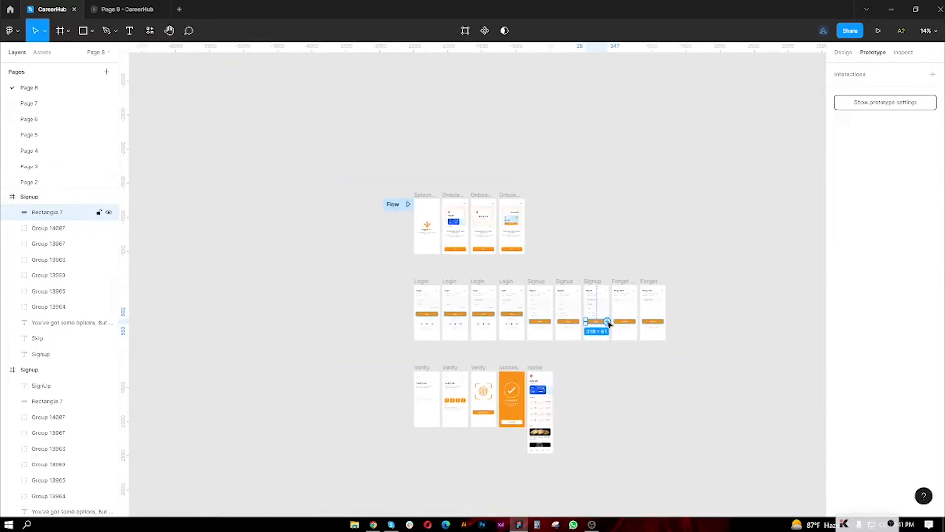
{"action": "scroll", "coordinate": [607, 325], "scroll_direction": "up", "scroll_amount": 2}
{"action": "scroll", "coordinate": [607, 325], "scroll_direction": "down", "scroll_amount": 2}
{"action": "left_click_drag", "start_coordinate": [609, 323], "coordinate": [545, 383]}
{"action": "left_click", "coordinate": [816, 92]}
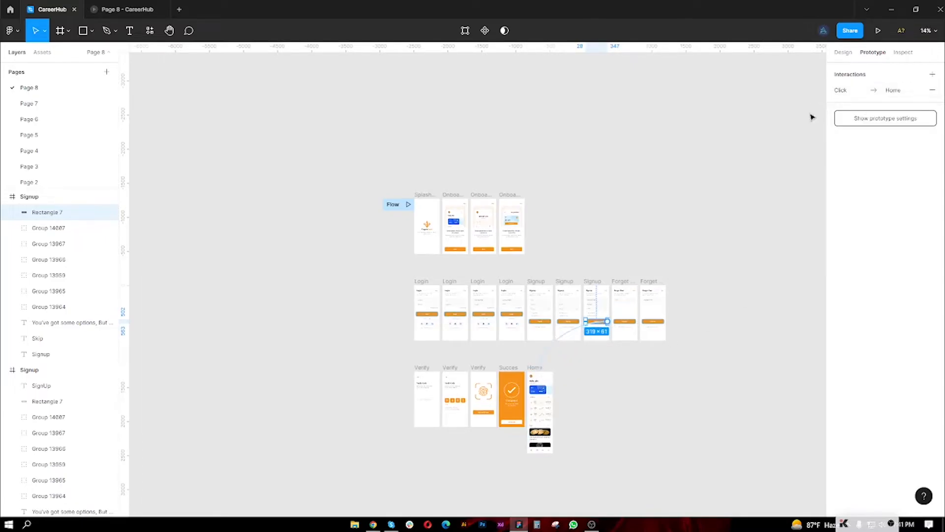
{"action": "scroll", "coordinate": [659, 290], "scroll_direction": "up", "scroll_amount": 5}
{"action": "scroll", "coordinate": [551, 311], "scroll_direction": "down", "scroll_amount": 3}
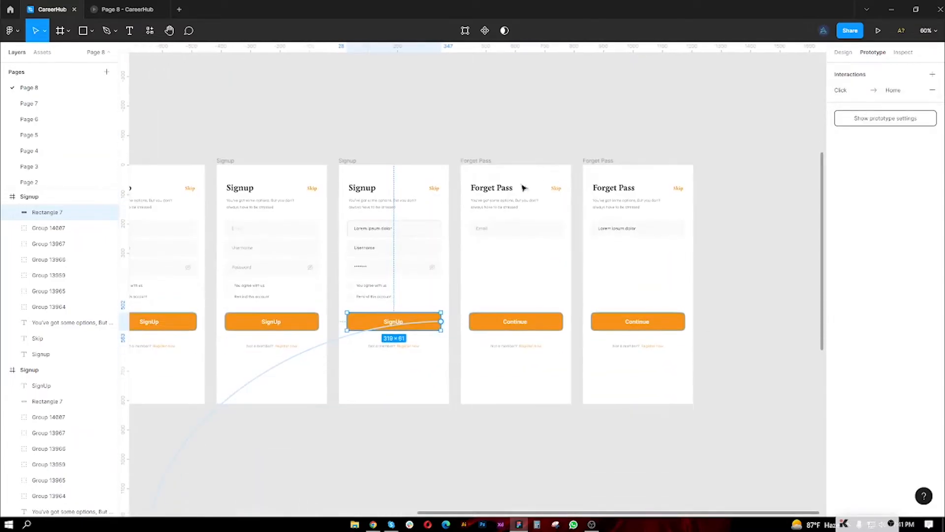
Check the Login frame's Forget Password? link, and link the first Forget Pass frame's Email field to the second Forget Pass frame on click.
{"action": "left_click", "coordinate": [509, 232]}
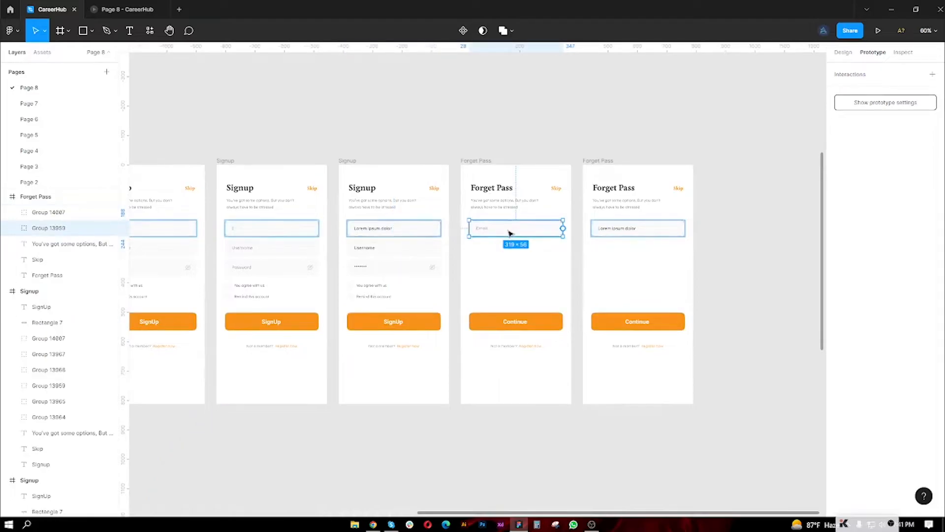
{"action": "scroll", "coordinate": [510, 233], "scroll_direction": "down", "scroll_amount": 3}
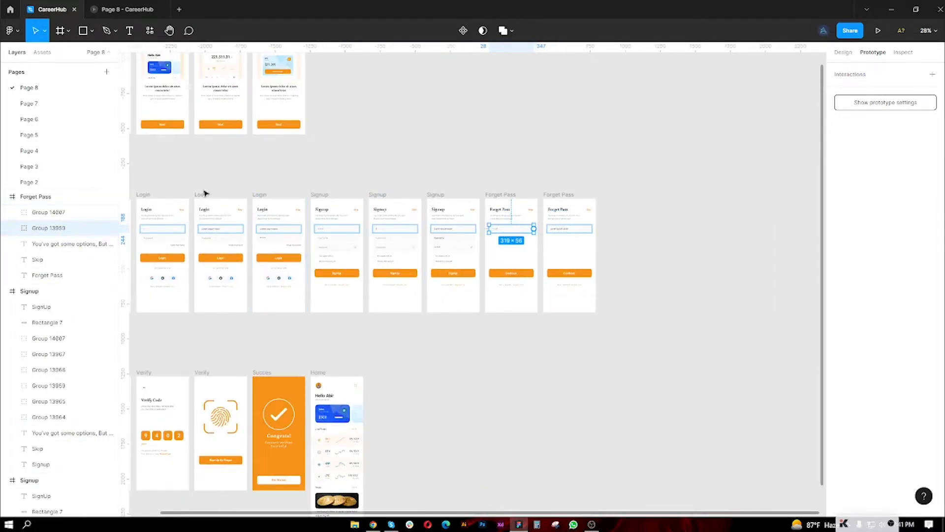
{"action": "left_click", "coordinate": [180, 245]}
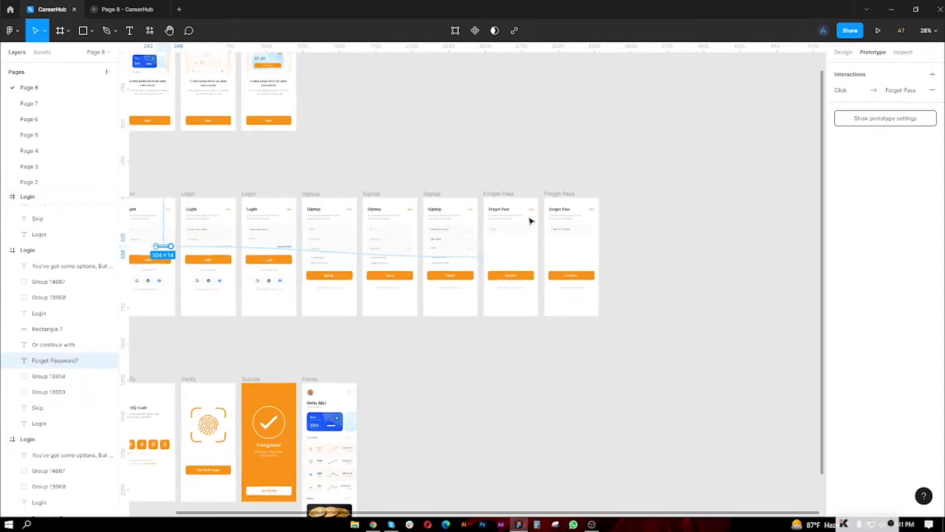
{"action": "scroll", "coordinate": [527, 218], "scroll_direction": "up", "scroll_amount": 6}
{"action": "left_click_drag", "start_coordinate": [489, 291], "coordinate": [509, 216]}
{"action": "scroll", "coordinate": [509, 215], "scroll_direction": "down", "scroll_amount": 2}
{"action": "left_click_drag", "start_coordinate": [533, 260], "coordinate": [502, 260]}
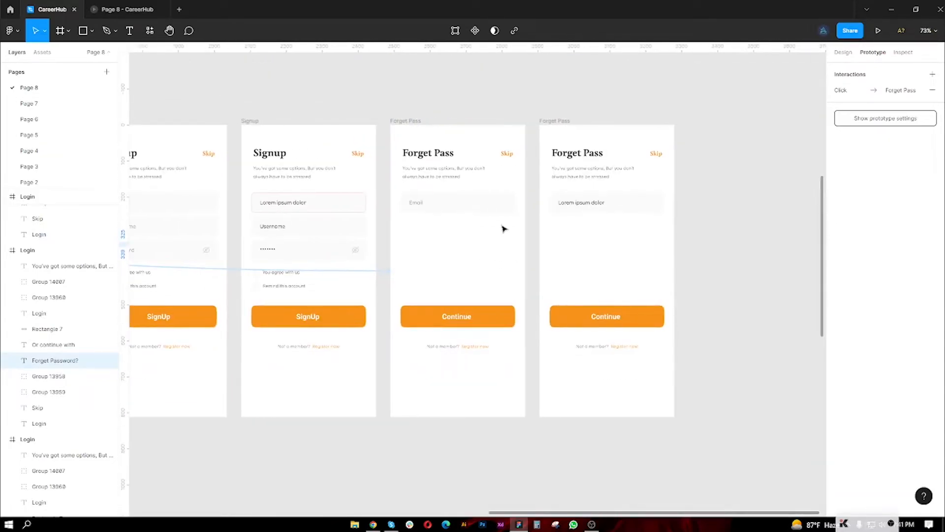
{"action": "left_click", "coordinate": [501, 210]}
{"action": "left_click_drag", "start_coordinate": [515, 203], "coordinate": [624, 280]}
{"action": "left_click", "coordinate": [816, 92]}
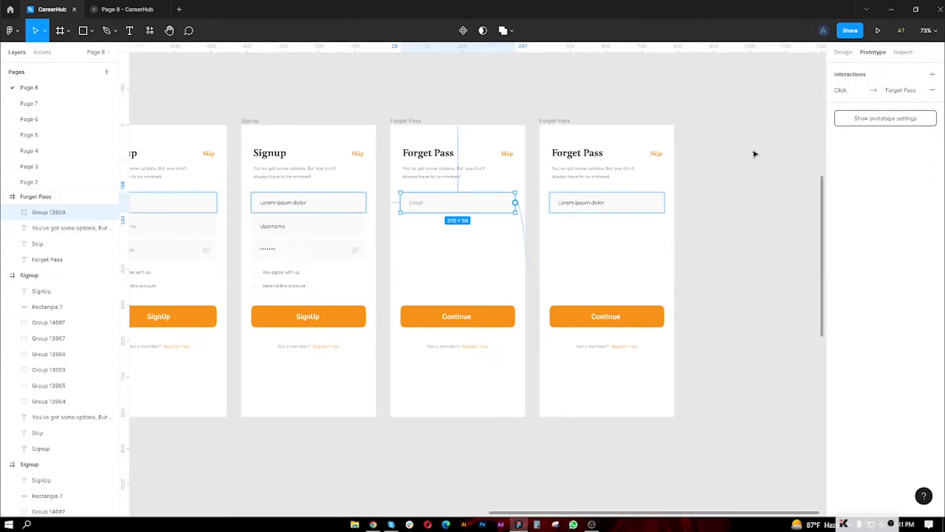
Link the second Forget Pass frame's Continue button to the fingerprint Verify frame with On click and Instant.
{"action": "left_click", "coordinate": [658, 320]}
{"action": "scroll", "coordinate": [656, 321], "scroll_direction": "down", "scroll_amount": 5}
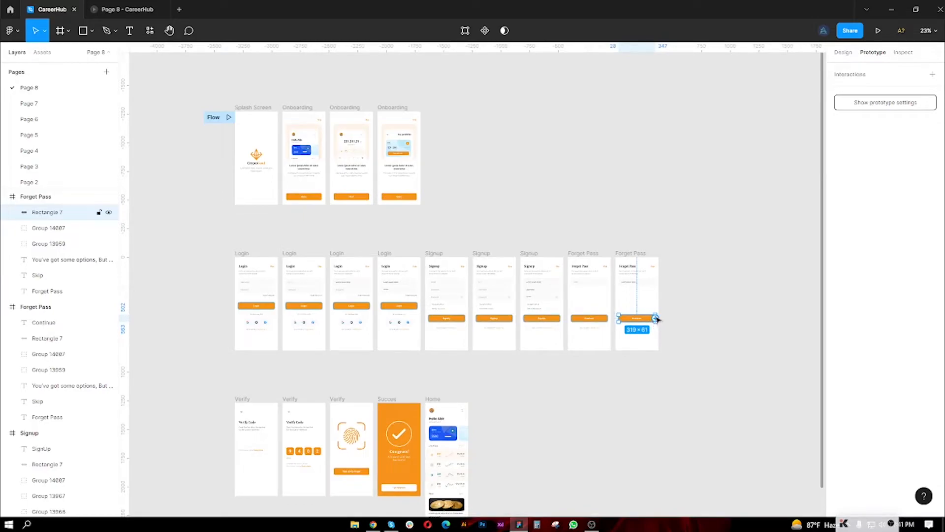
{"action": "left_click_drag", "start_coordinate": [655, 318], "coordinate": [351, 414]}
{"action": "scroll", "coordinate": [374, 443], "scroll_direction": "up", "scroll_amount": 8}
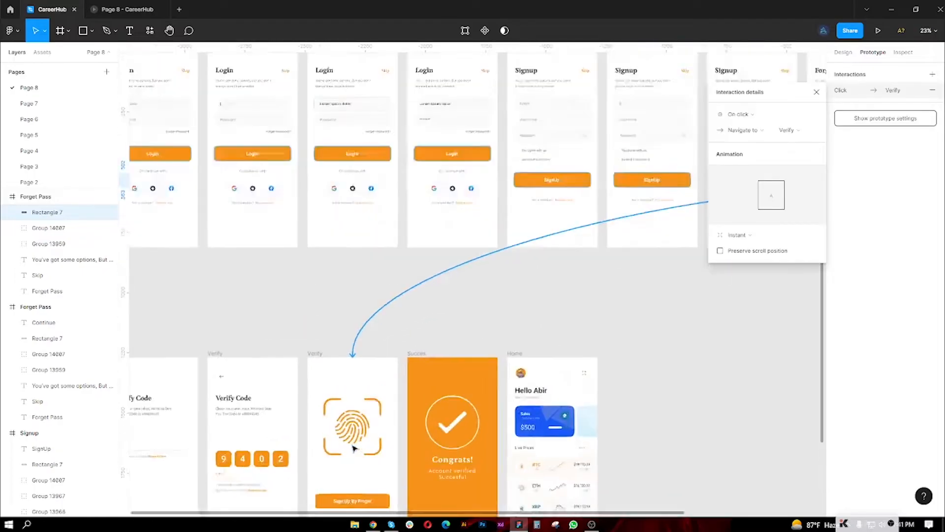
Link the Verify frame's Sign Up By Finger button to the Succes frame on click.
{"action": "scroll", "coordinate": [397, 471], "scroll_direction": "down", "scroll_amount": 5}
{"action": "left_click", "coordinate": [387, 329]}
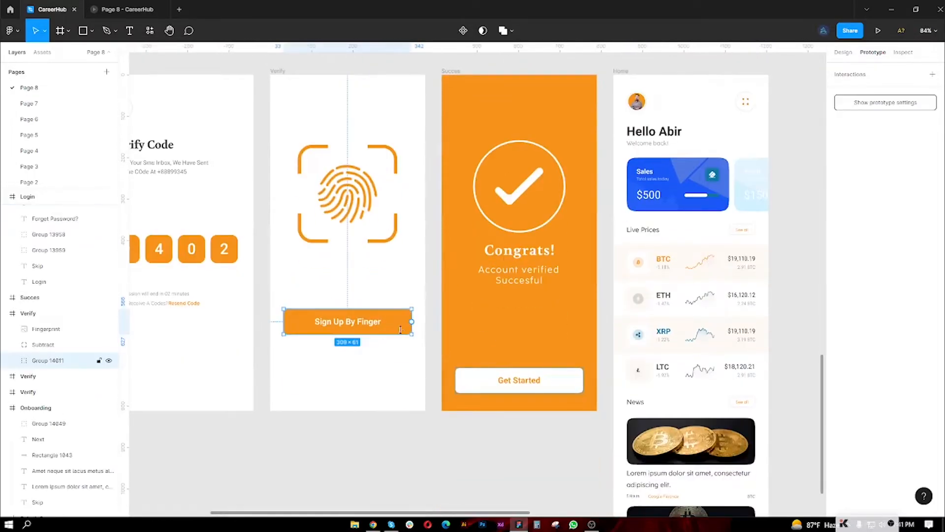
{"action": "left_click_drag", "start_coordinate": [412, 321], "coordinate": [475, 333]}
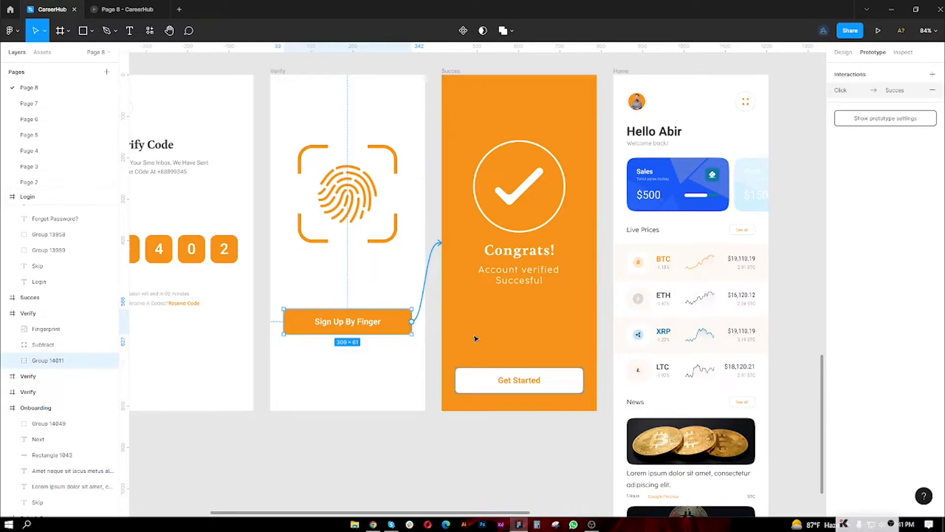
Link the Succes frame's Get Started button to the Home frame with On click and Instant, removing the On drag interaction.
{"action": "left_click", "coordinate": [554, 389]}
{"action": "left_click_drag", "start_coordinate": [584, 382], "coordinate": [638, 353]}
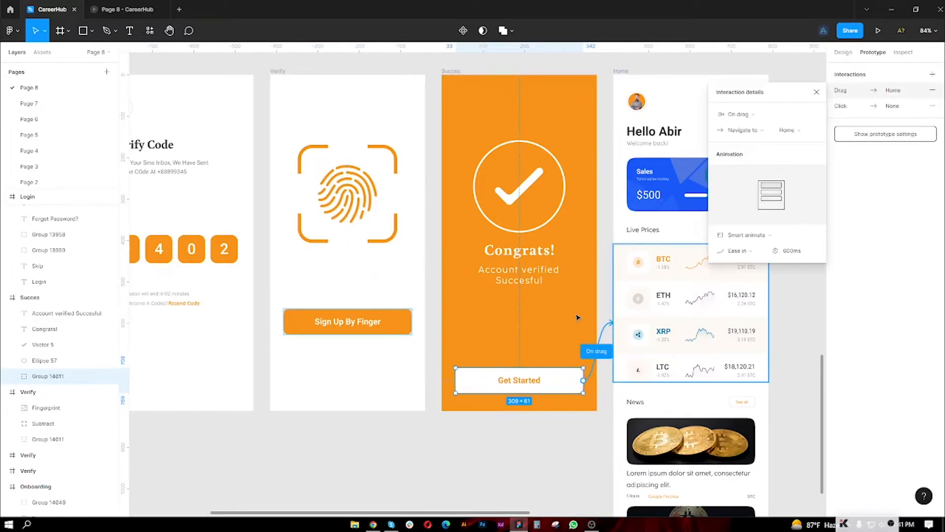
{"action": "scroll", "coordinate": [584, 320], "scroll_direction": "down", "scroll_amount": 5}
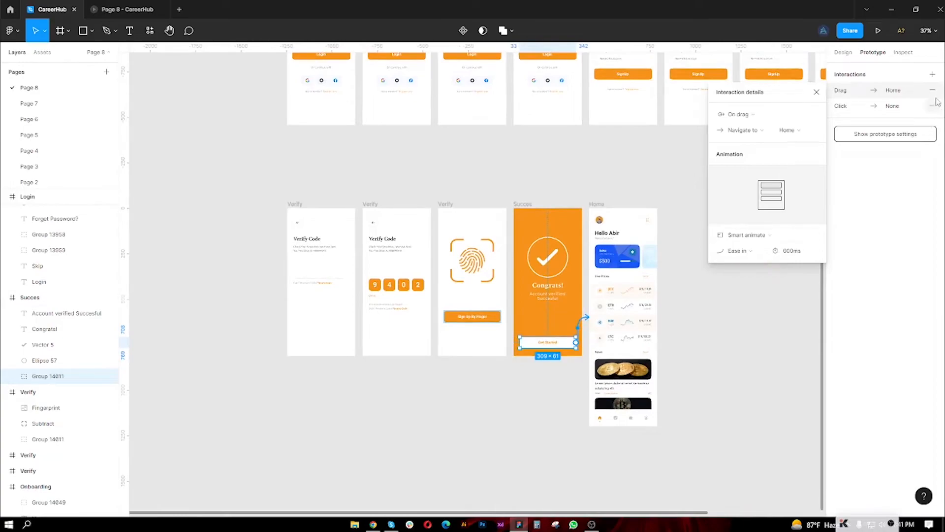
{"action": "left_click", "coordinate": [934, 92]}
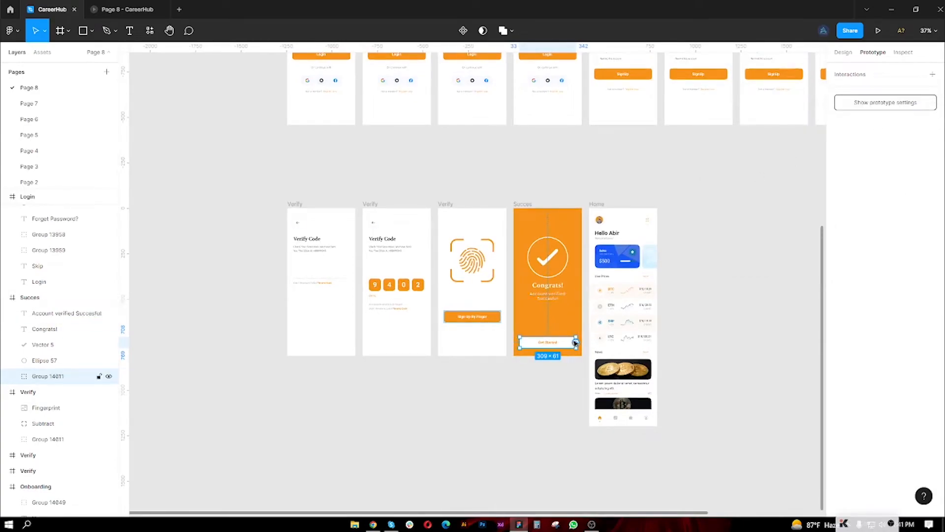
{"action": "left_click_drag", "start_coordinate": [581, 343], "coordinate": [598, 329]}
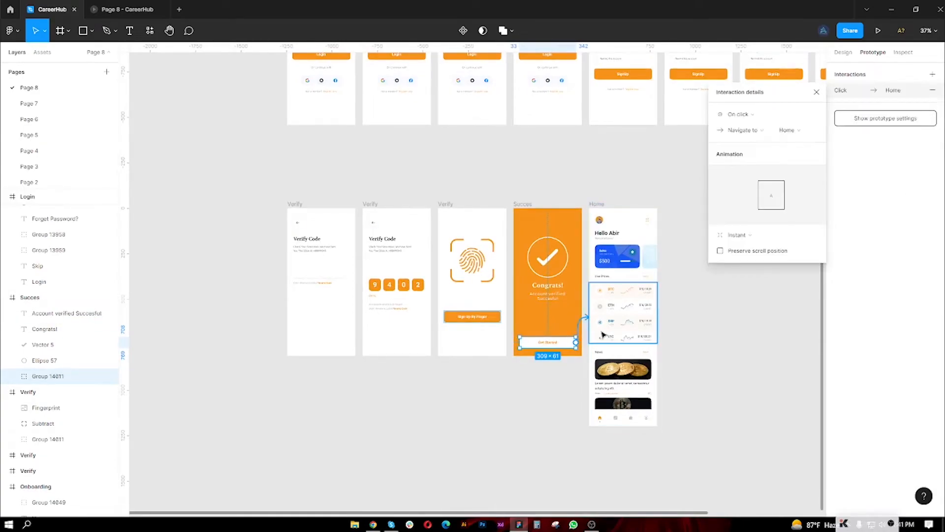
Review the interaction details of the Sign Up By Finger button's connection to the Succes frame.
{"action": "left_click", "coordinate": [446, 207]}
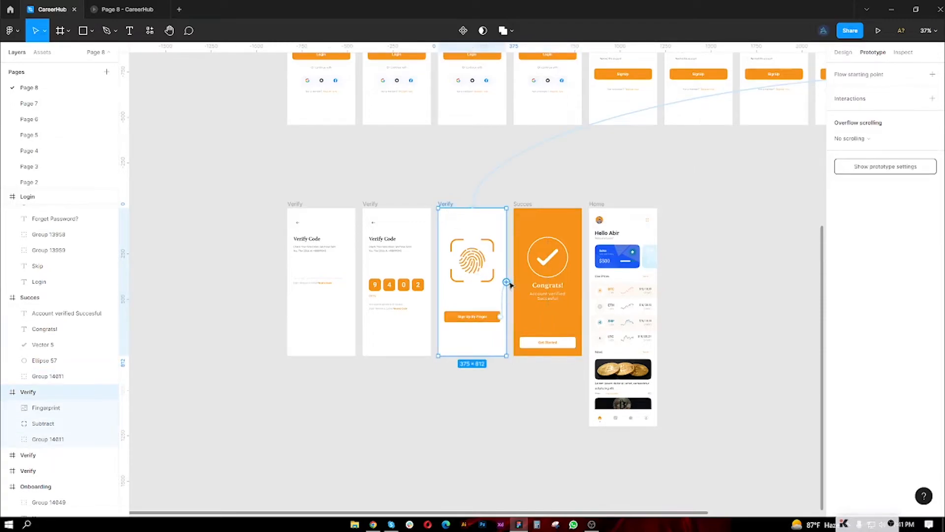
{"action": "left_click_drag", "start_coordinate": [501, 316], "coordinate": [526, 303]}
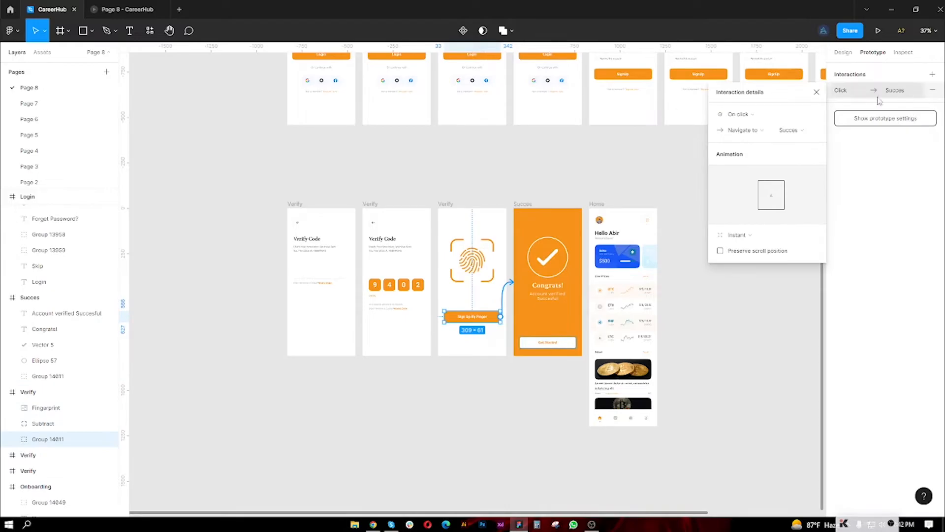
{"action": "left_click", "coordinate": [816, 95]}
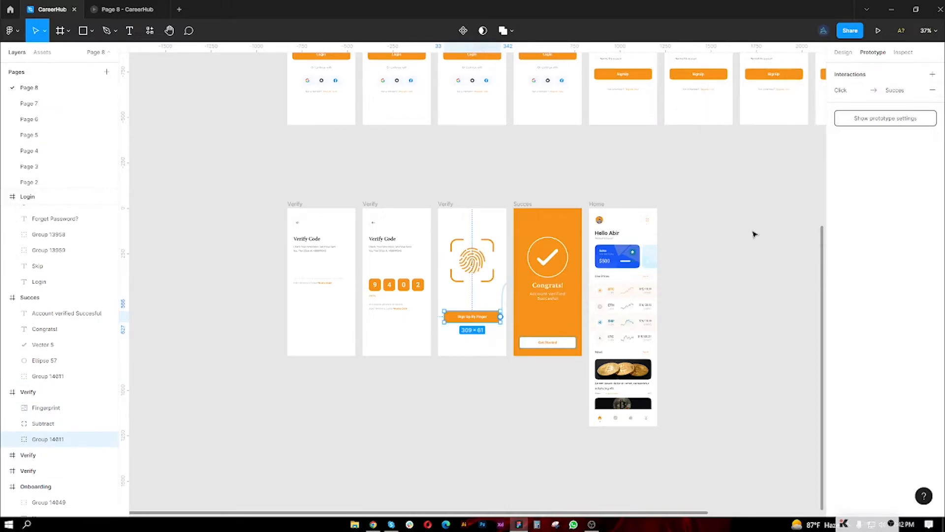
{"action": "left_click", "coordinate": [688, 251]}
Examine the prototype connections across the Login, Signup, Forget Pass, Verify and Home frames.
{"action": "scroll", "coordinate": [749, 236], "scroll_direction": "down", "scroll_amount": 5}
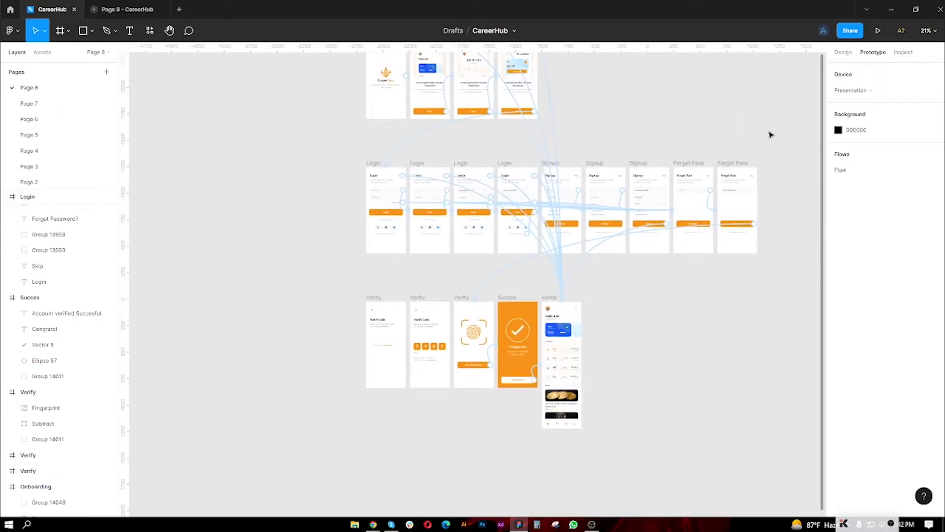
{"action": "scroll", "coordinate": [770, 158], "scroll_direction": "up", "scroll_amount": 5}
{"action": "scroll", "coordinate": [730, 222], "scroll_direction": "down", "scroll_amount": 5}
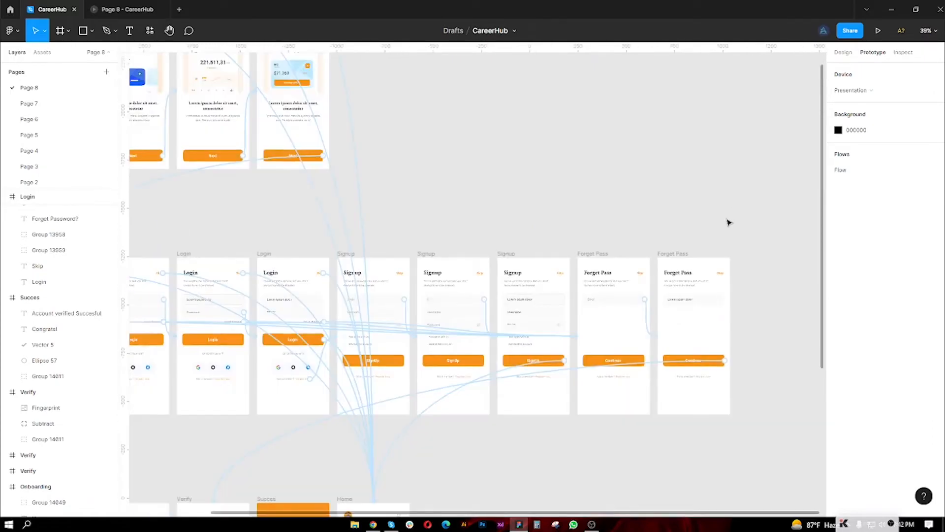
{"action": "scroll", "coordinate": [705, 244], "scroll_direction": "up", "scroll_amount": 5}
{"action": "scroll", "coordinate": [415, 259], "scroll_direction": "down", "scroll_amount": 5}
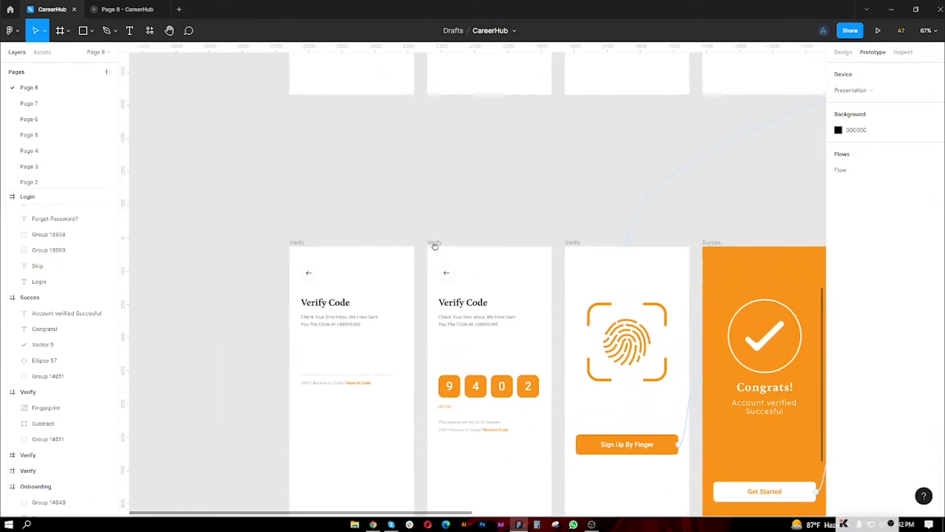
{"action": "left_click_drag", "start_coordinate": [701, 210], "coordinate": [606, 337]}
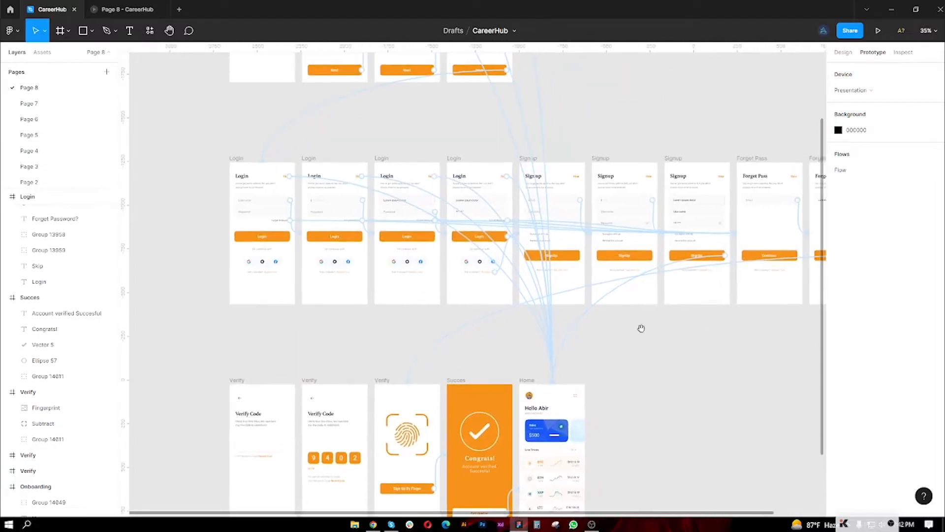
{"action": "scroll", "coordinate": [763, 215], "scroll_direction": "up", "scroll_amount": 5}
{"action": "left_click_drag", "start_coordinate": [764, 215], "coordinate": [542, 240]}
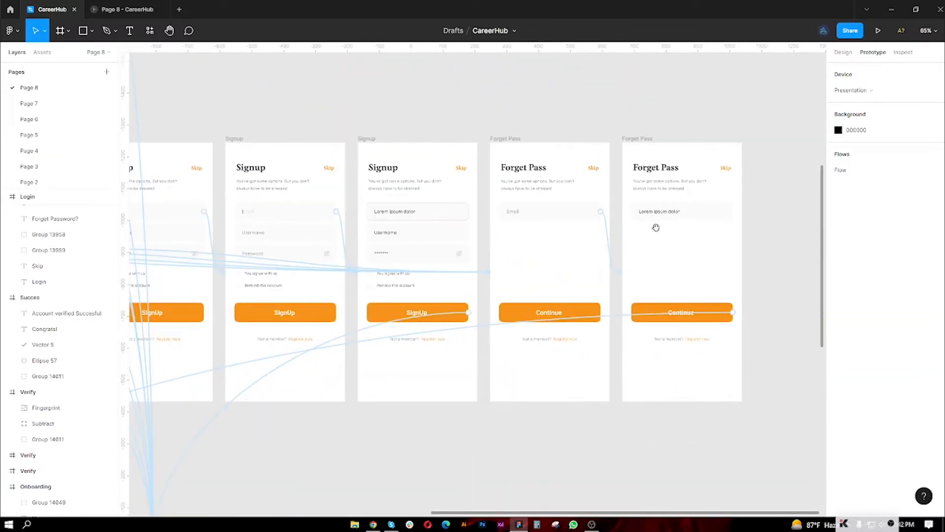
{"action": "left_click_drag", "start_coordinate": [660, 226], "coordinate": [676, 266]}
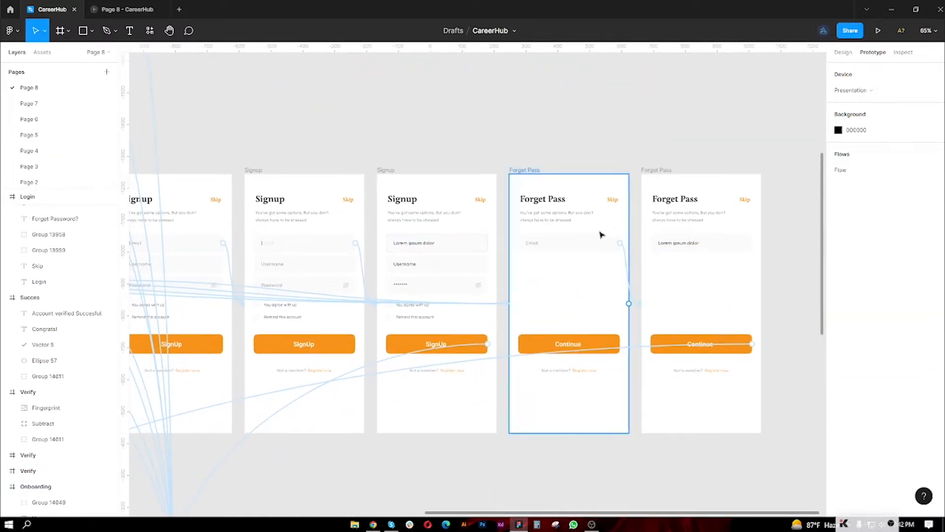
{"action": "key", "text": "shift+1"}
Switch to the prototype preview, go back to the first Onboarding screen and test its Skip link.
{"action": "left_click", "coordinate": [127, 8]}
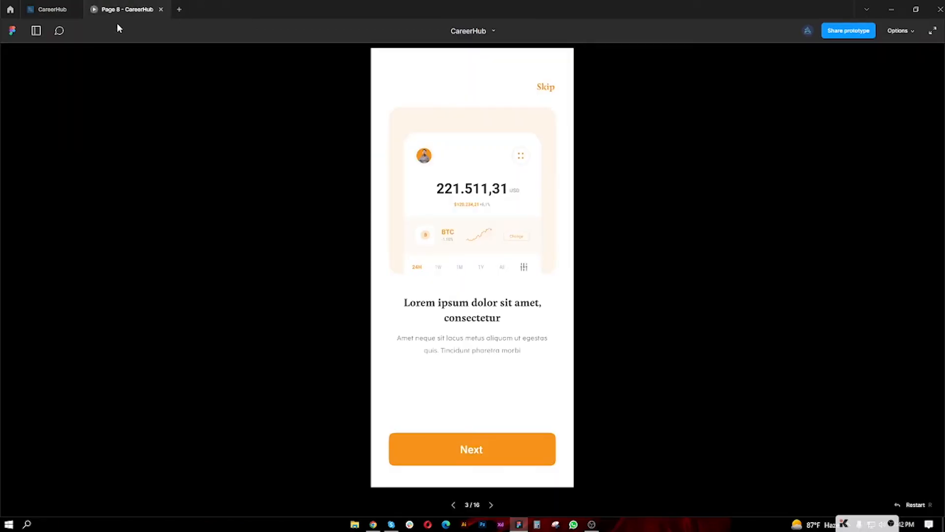
{"action": "left_click", "coordinate": [454, 506]}
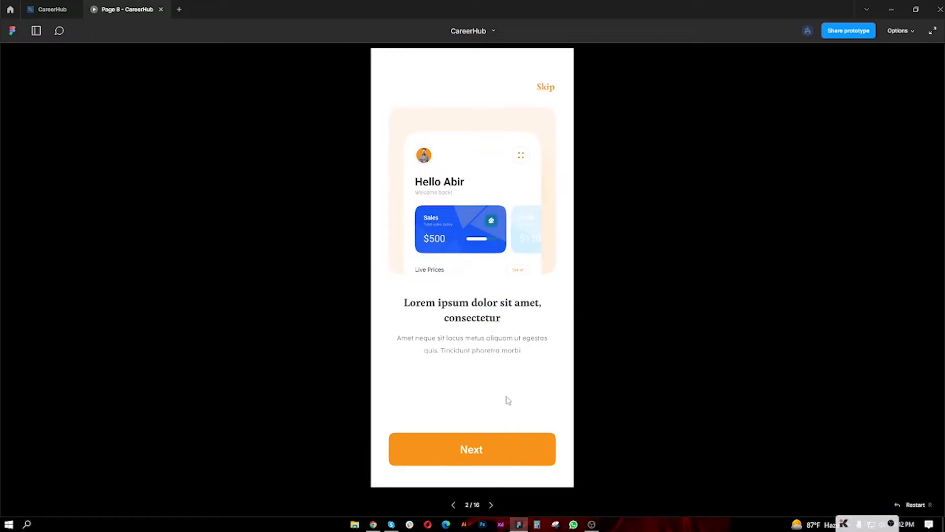
{"action": "left_click", "coordinate": [546, 90]}
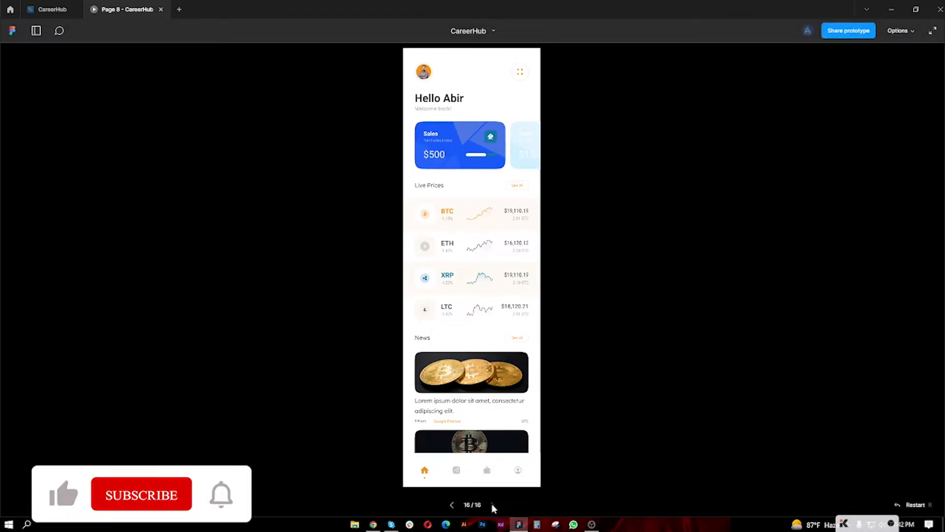
Step the preview back from the Home screen to the first Onboarding screen.
{"action": "left_click", "coordinate": [450, 500]}
{"action": "left_click", "coordinate": [450, 500]}
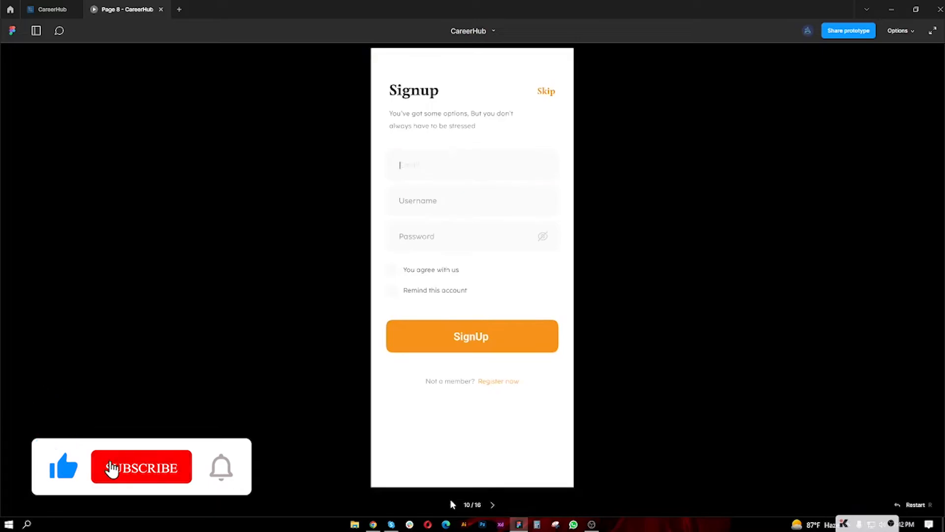
{"action": "left_click", "coordinate": [450, 500]}
{"action": "left_click", "coordinate": [451, 500]}
{"action": "left_click", "coordinate": [450, 500]}
{"action": "left_click", "coordinate": [450, 500]}
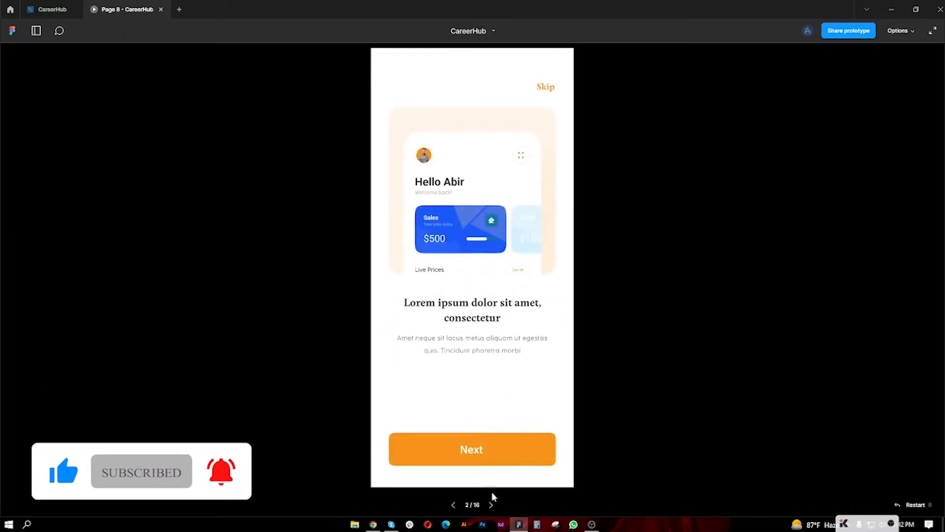
Advance through the Onboarding screens with their Next buttons to Login, and test the Login screen's Skip link.
{"action": "left_click", "coordinate": [485, 457]}
{"action": "left_click", "coordinate": [481, 456]}
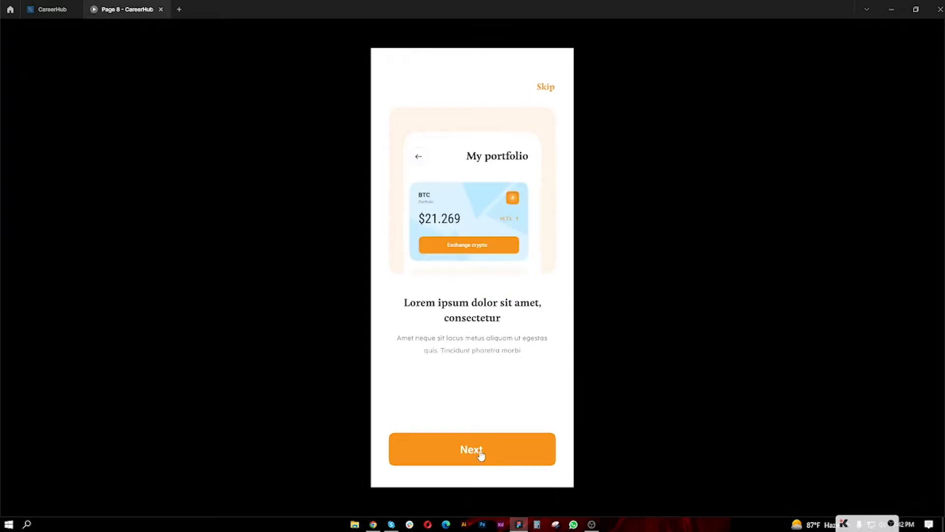
{"action": "left_click", "coordinate": [481, 455]}
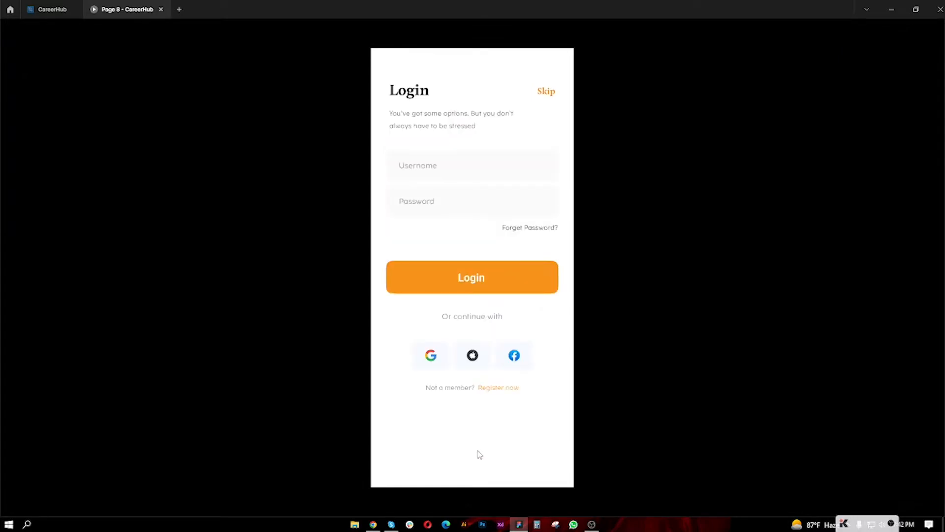
{"action": "left_click", "coordinate": [550, 96]}
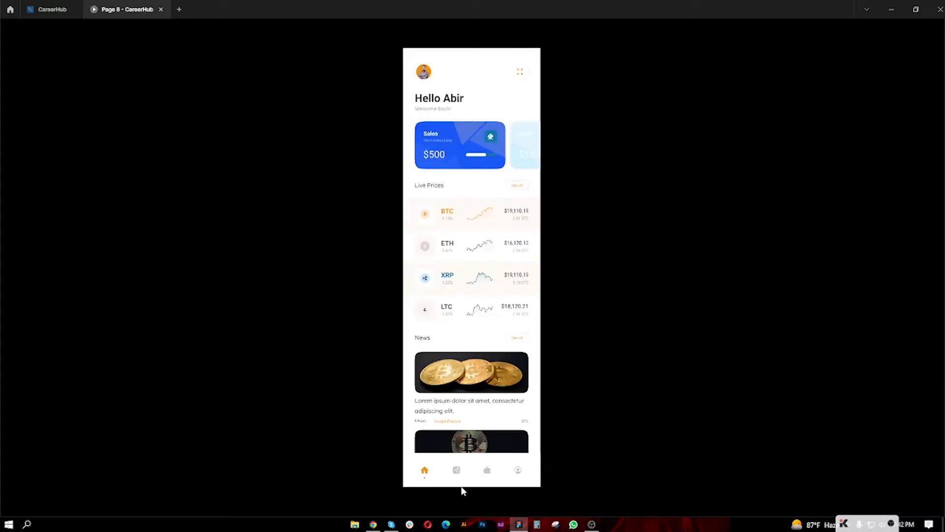
Step the preview back from Home to the last Onboarding screen before Login.
{"action": "left_click", "coordinate": [452, 505]}
{"action": "left_click", "coordinate": [452, 504]}
{"action": "left_click", "coordinate": [452, 504]}
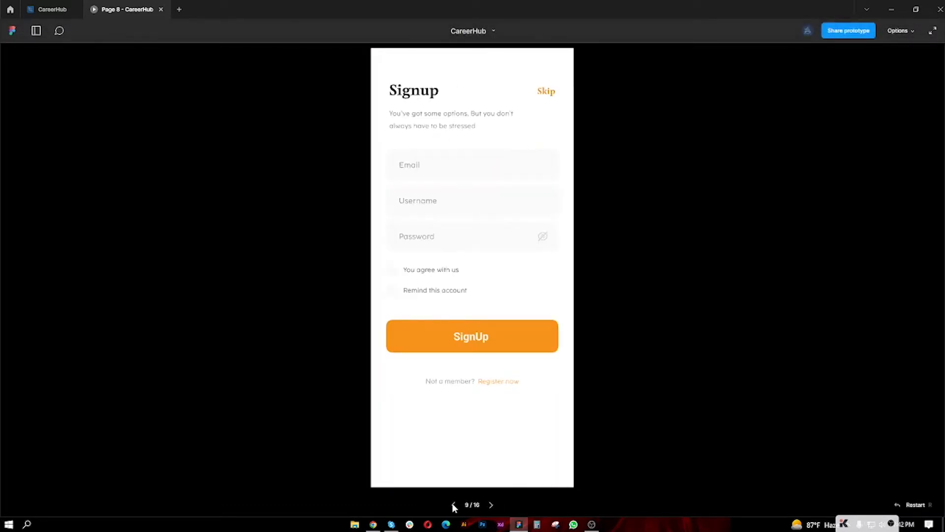
{"action": "left_click", "coordinate": [452, 504]}
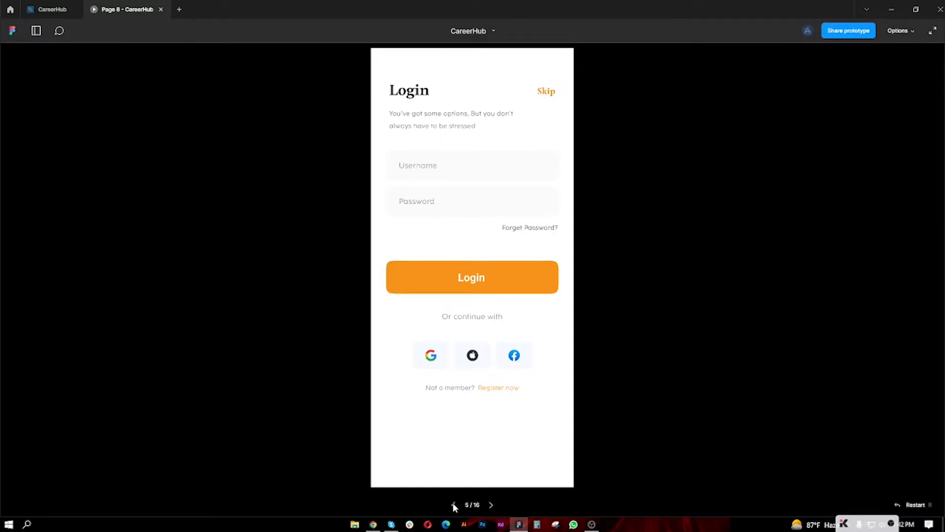
{"action": "left_click", "coordinate": [453, 505]}
Test the login flow in the preview from the last Onboarding screen through the Username field, Password field and Login button.
{"action": "left_click", "coordinate": [492, 459]}
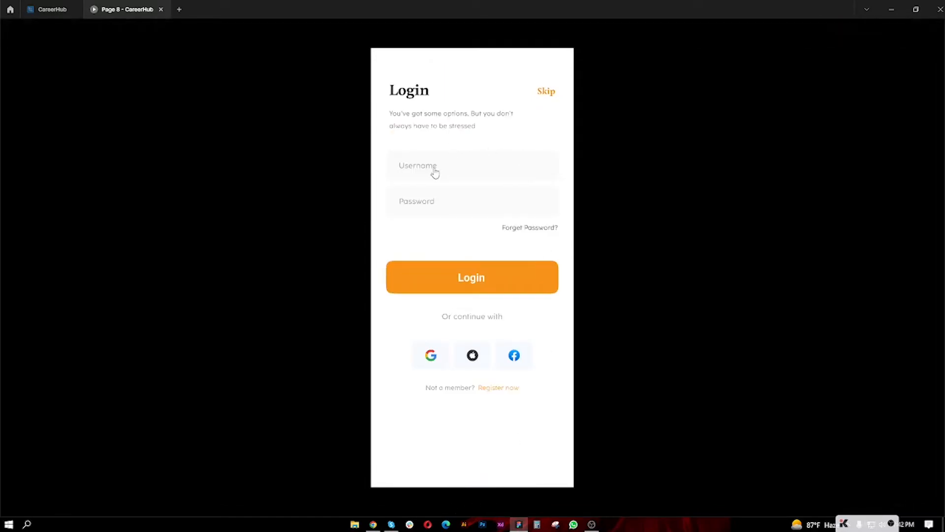
{"action": "left_click", "coordinate": [460, 175]}
{"action": "left_click", "coordinate": [446, 201]}
{"action": "left_click", "coordinate": [481, 280]}
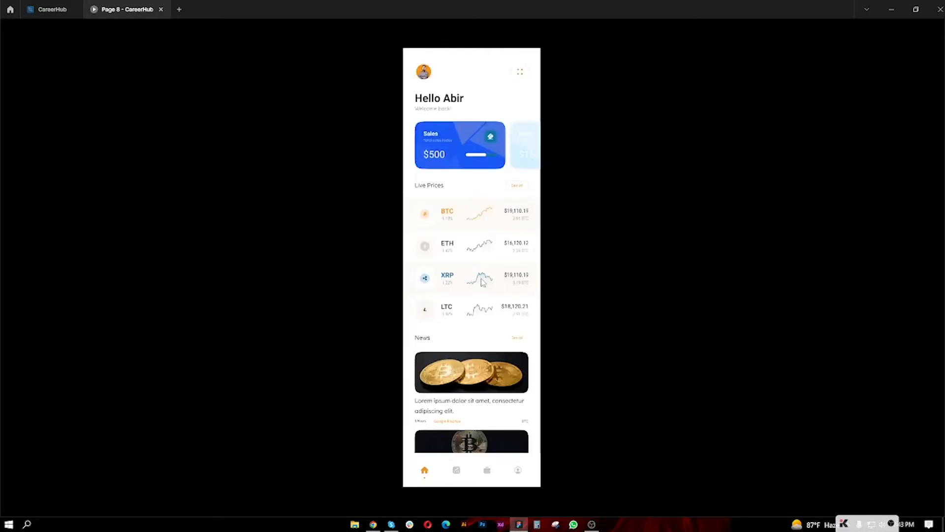
Step the preview back from the Home screen to the filled-in Login screen.
{"action": "left_click", "coordinate": [453, 503]}
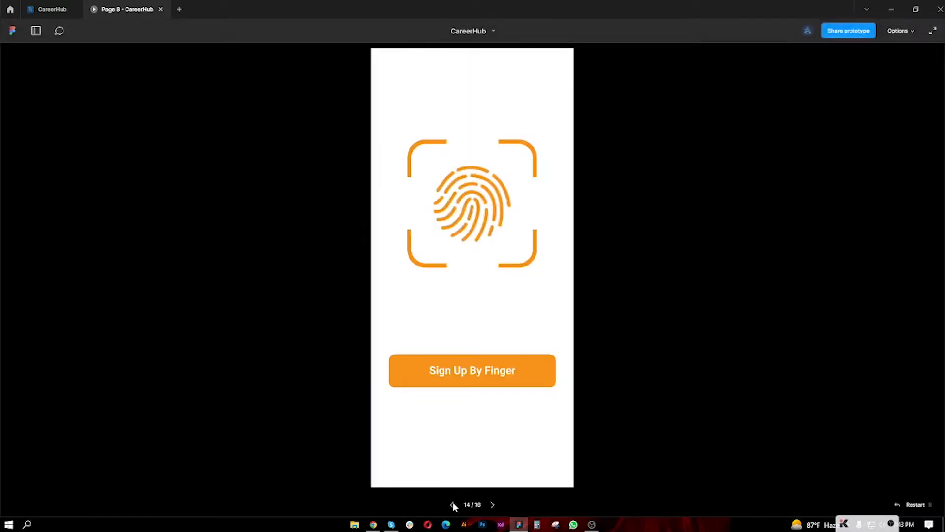
{"action": "left_click", "coordinate": [453, 503]}
{"action": "left_click", "coordinate": [453, 503]}
{"action": "left_click", "coordinate": [452, 504]}
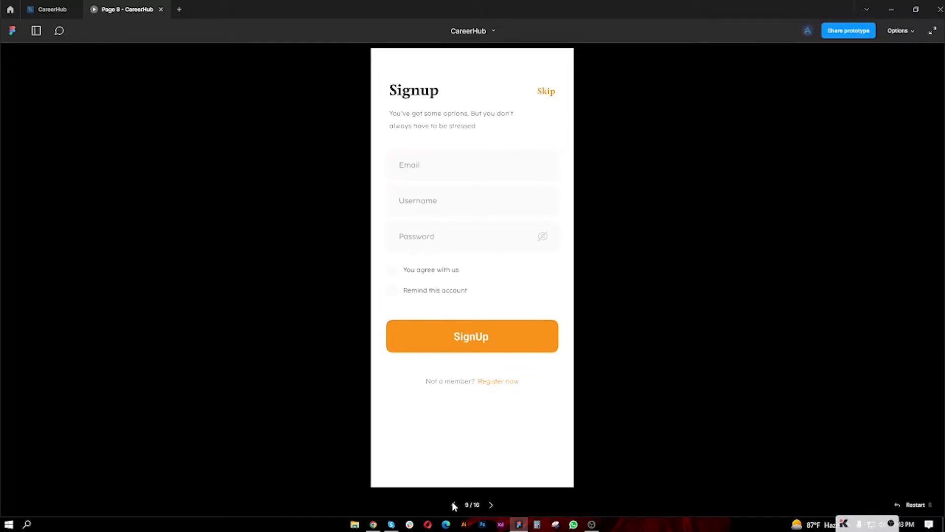
{"action": "left_click", "coordinate": [453, 505]}
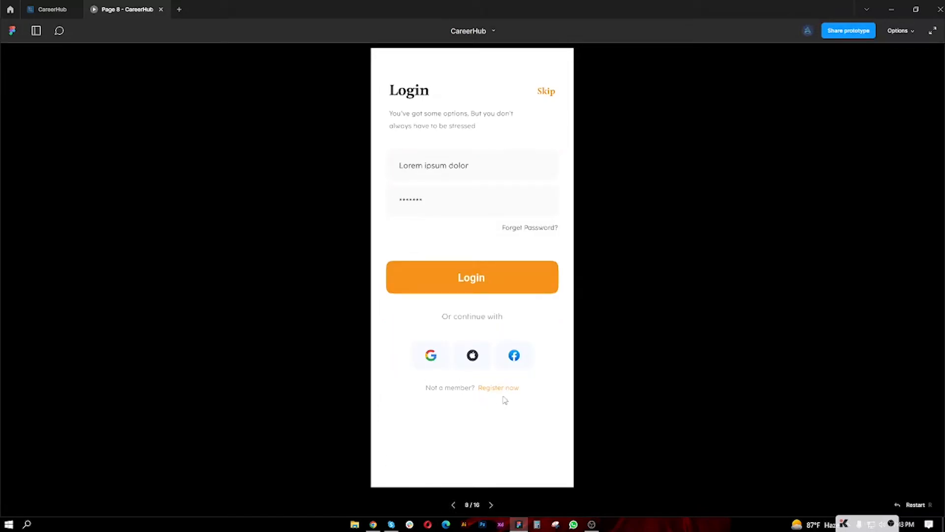
Test the Forget Password flow in the preview through the Email field, Continue, Sign Up By Finger and Get Started to Home.
{"action": "left_click", "coordinate": [529, 234]}
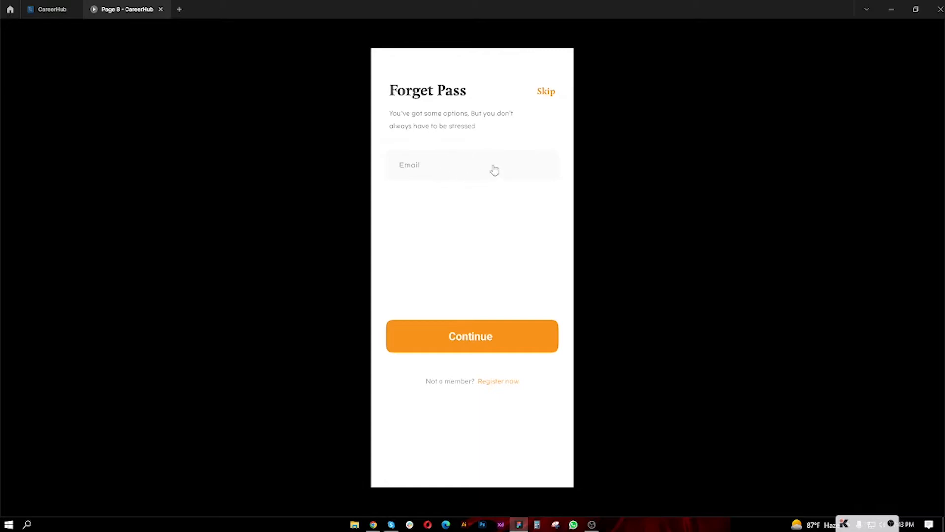
{"action": "left_click", "coordinate": [437, 166]}
{"action": "left_click", "coordinate": [470, 342]}
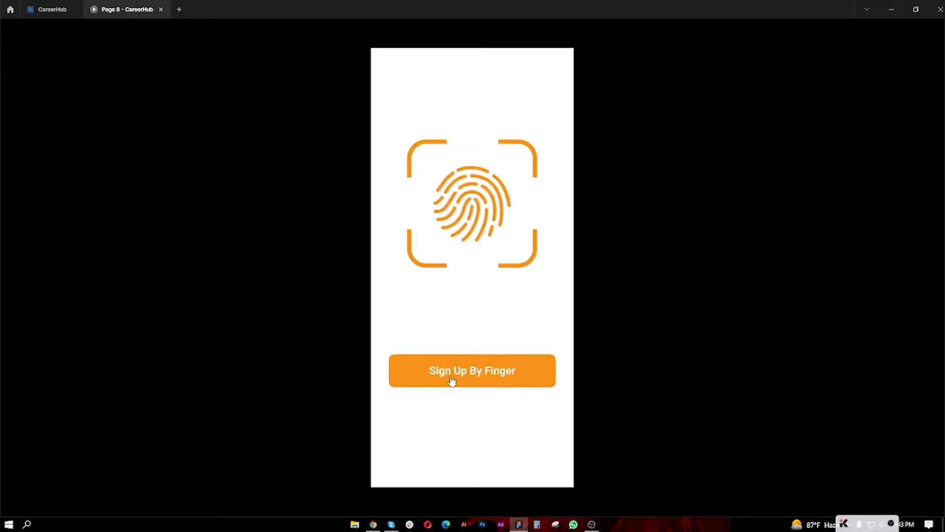
{"action": "left_click", "coordinate": [485, 377]}
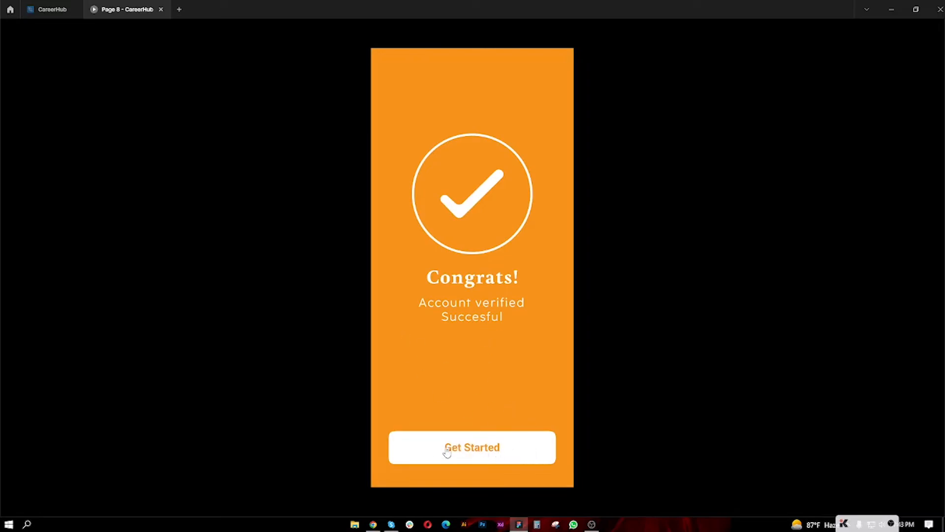
{"action": "left_click", "coordinate": [465, 453]}
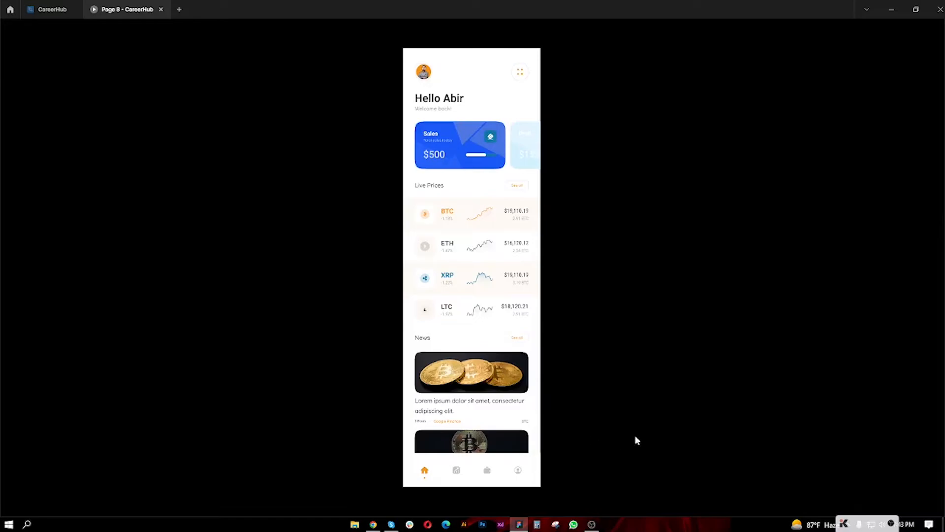
Return the preview from Home to the filled-in Login screen to try the registration path.
{"action": "left_click", "coordinate": [451, 504]}
{"action": "left_click", "coordinate": [451, 505]}
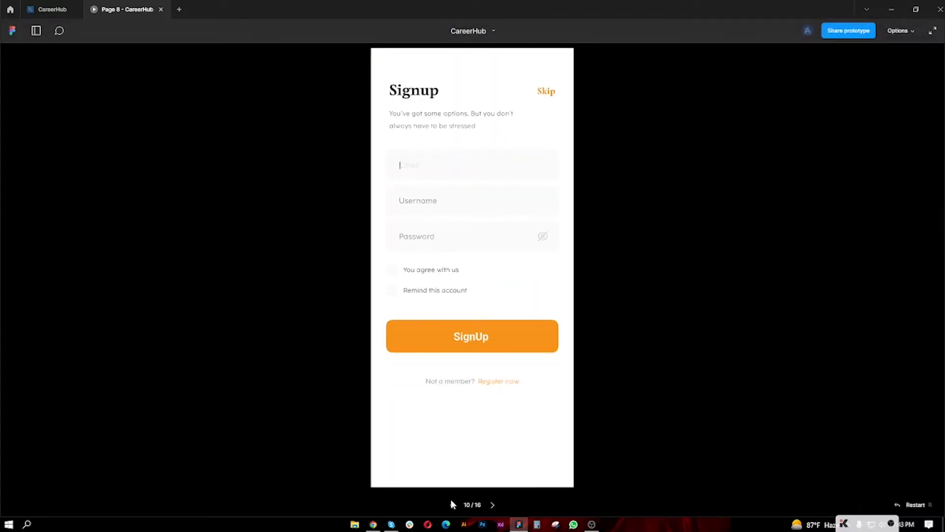
{"action": "left_click", "coordinate": [451, 504]}
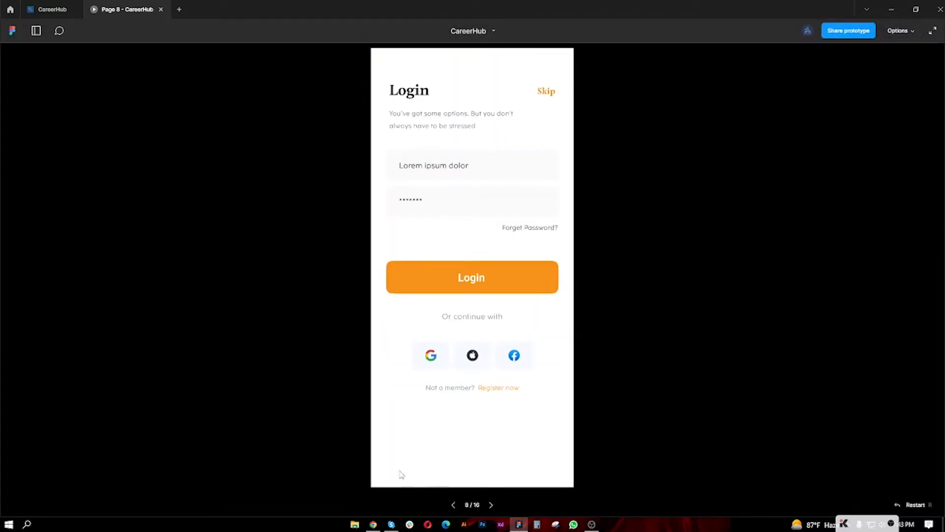
Test the signup flow in the preview from Register now through the Signup form fields and the SignUp button.
{"action": "left_click", "coordinate": [499, 391]}
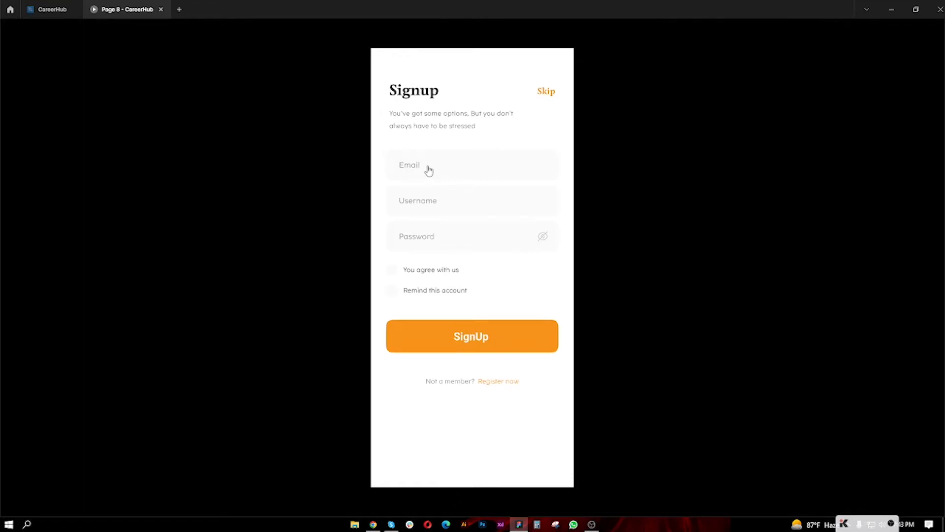
{"action": "left_click", "coordinate": [489, 207]}
{"action": "left_click", "coordinate": [467, 166]}
{"action": "left_click", "coordinate": [497, 295]}
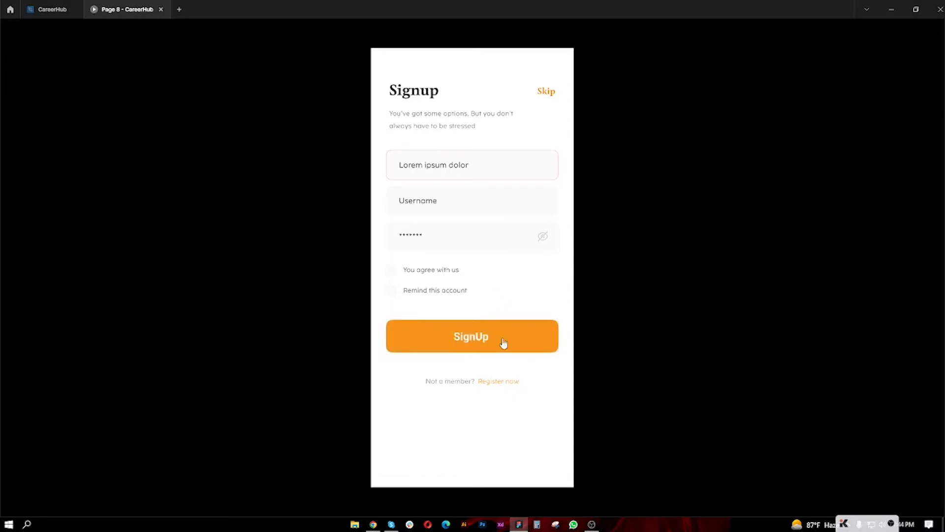
{"action": "left_click", "coordinate": [487, 339]}
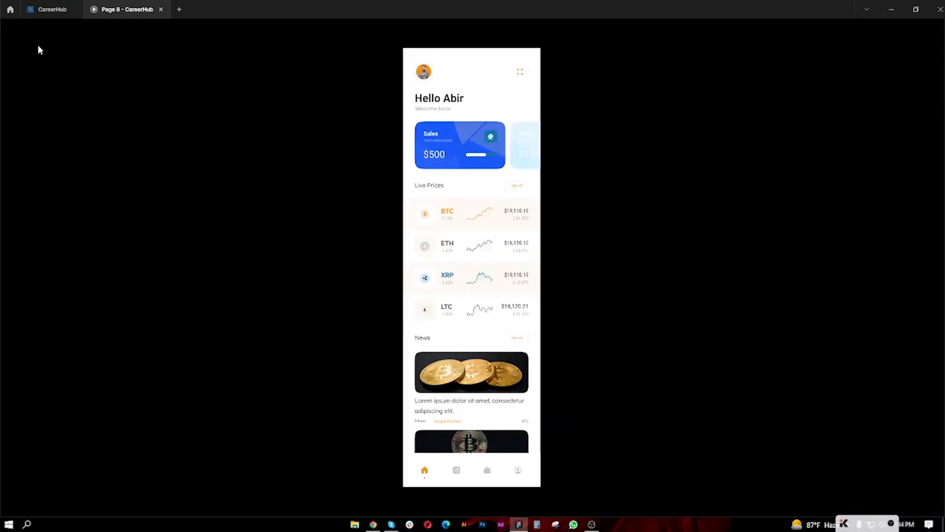
Go back to the CareerHub design file and examine the prototype connections across all three rows of frames.
{"action": "left_click", "coordinate": [52, 9]}
{"action": "scroll", "coordinate": [454, 339], "scroll_direction": "down", "scroll_amount": 3}
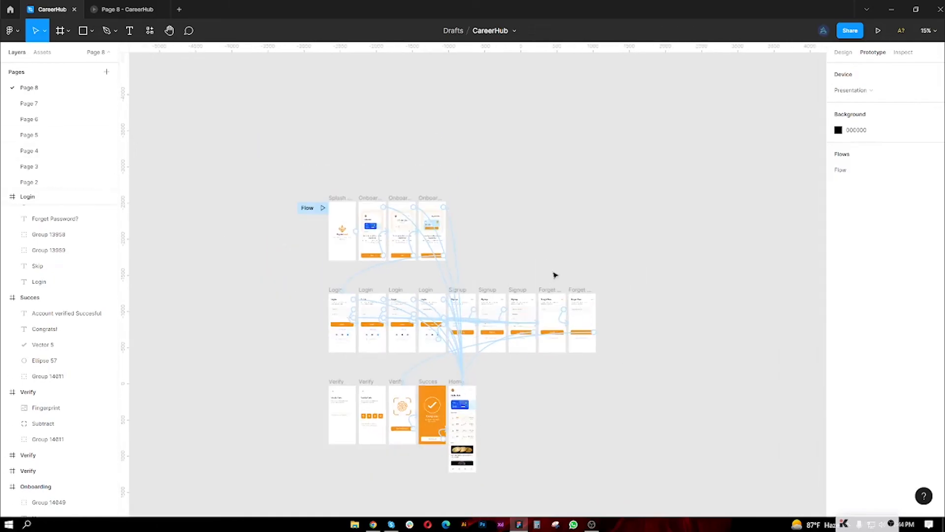
{"action": "left_click_drag", "start_coordinate": [553, 285], "coordinate": [569, 183]}
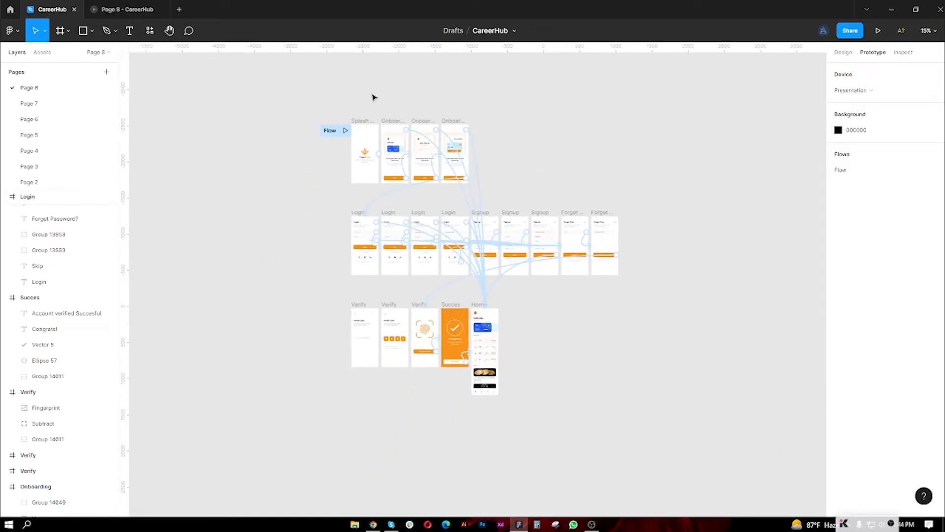
{"action": "scroll", "coordinate": [374, 97], "scroll_direction": "up", "scroll_amount": 4}
{"action": "left_click_drag", "start_coordinate": [685, 253], "coordinate": [494, 138]}
{"action": "scroll", "coordinate": [602, 165], "scroll_direction": "down", "scroll_amount": 3}
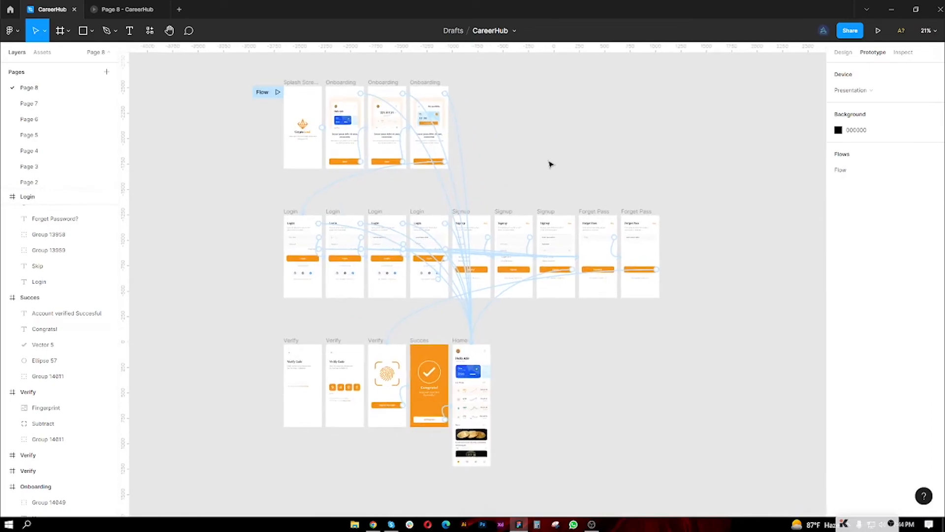
{"action": "scroll", "coordinate": [532, 145], "scroll_direction": "left", "scroll_amount": 2}
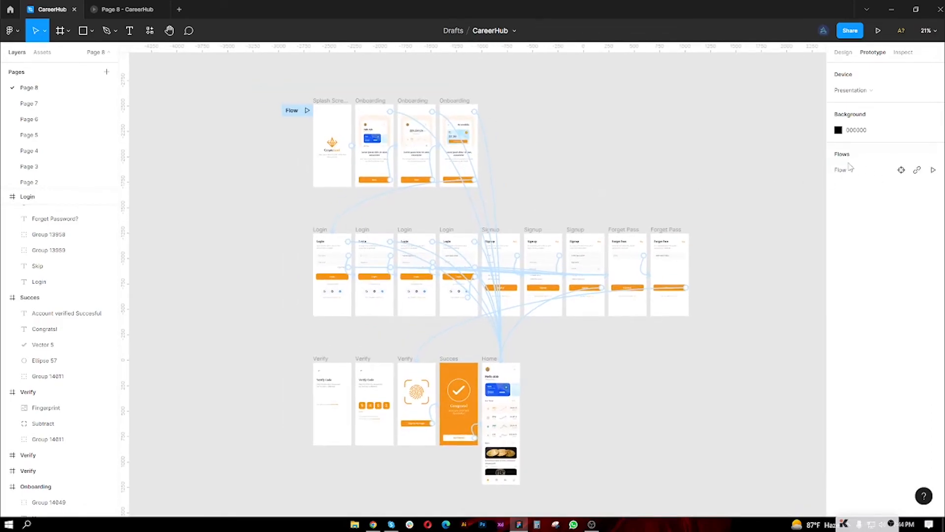
{"action": "left_click", "coordinate": [852, 91]}
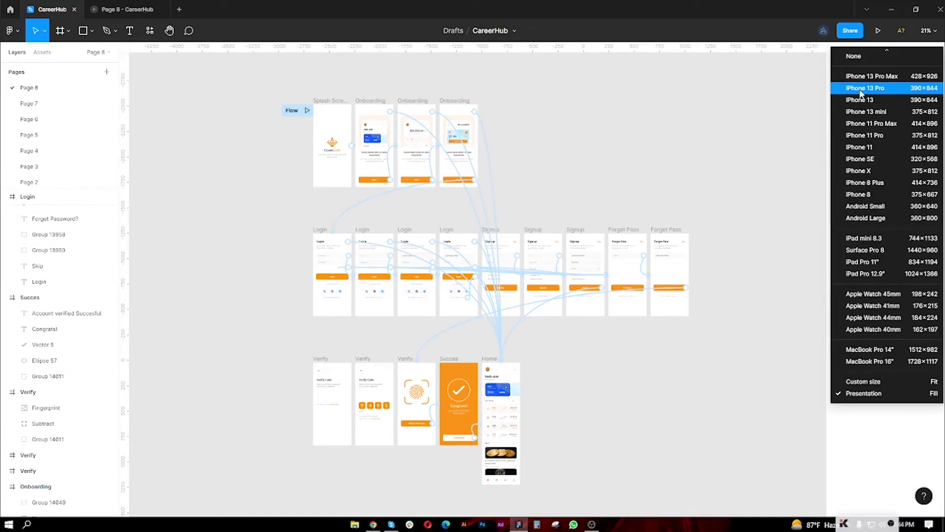
{"action": "key", "text": "Escape"}
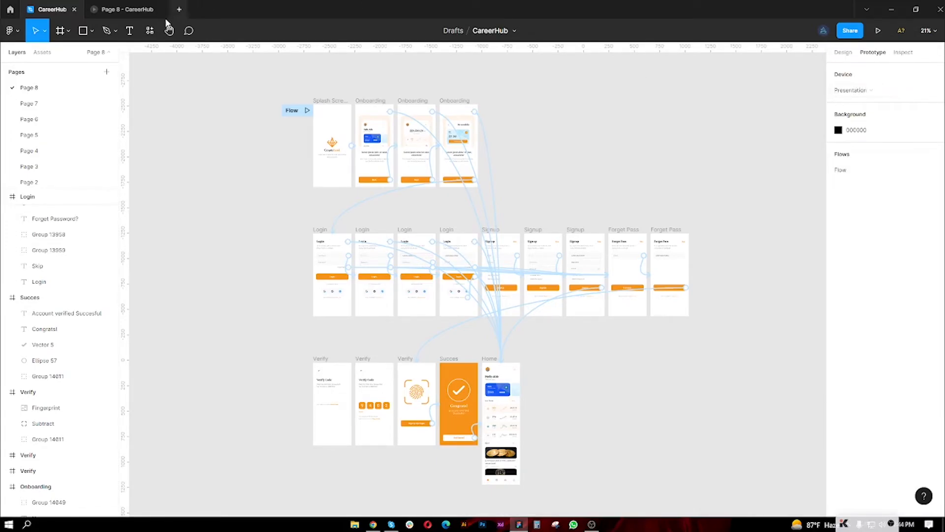
{"action": "left_click", "coordinate": [133, 9]}
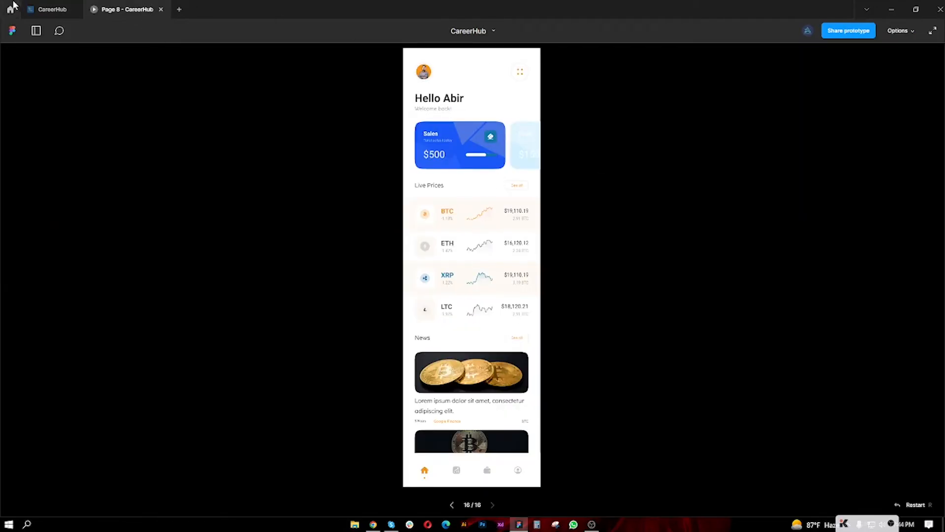
{"action": "left_click", "coordinate": [50, 9]}
Set the prototype device to iPhone 13 mini with the Blue model.
{"action": "left_click", "coordinate": [864, 93]}
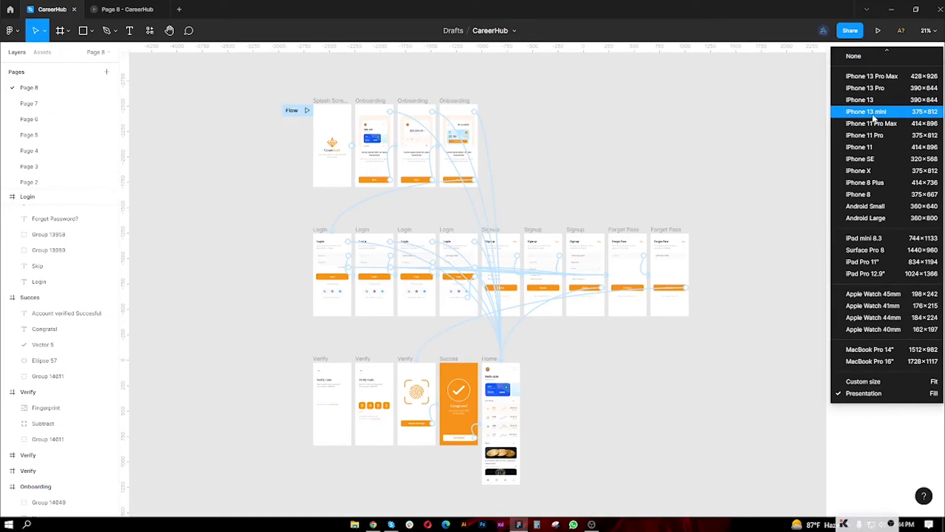
{"action": "left_click", "coordinate": [873, 116]}
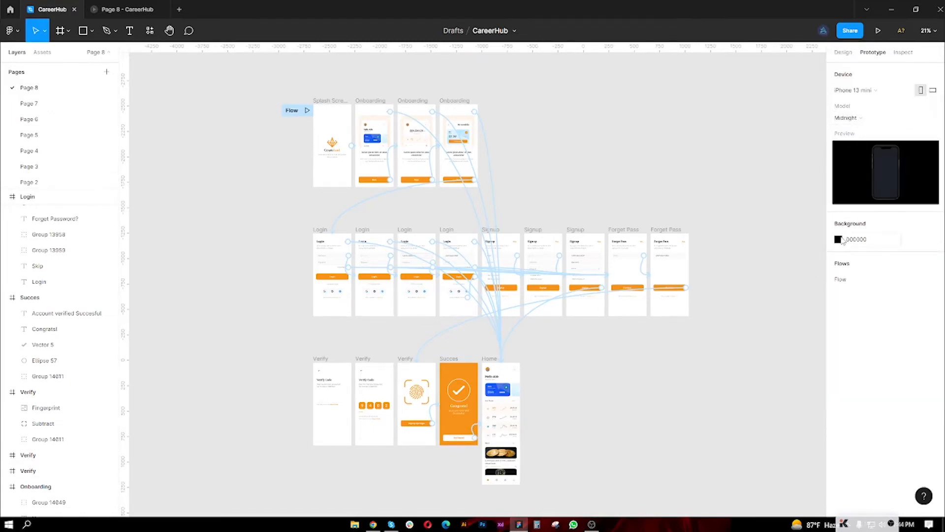
{"action": "left_click", "coordinate": [867, 122]}
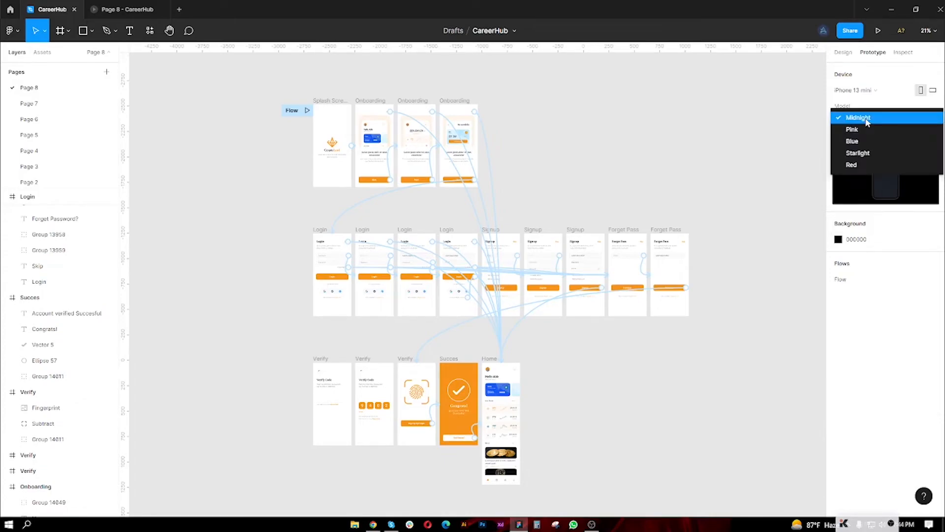
{"action": "left_click", "coordinate": [870, 141]}
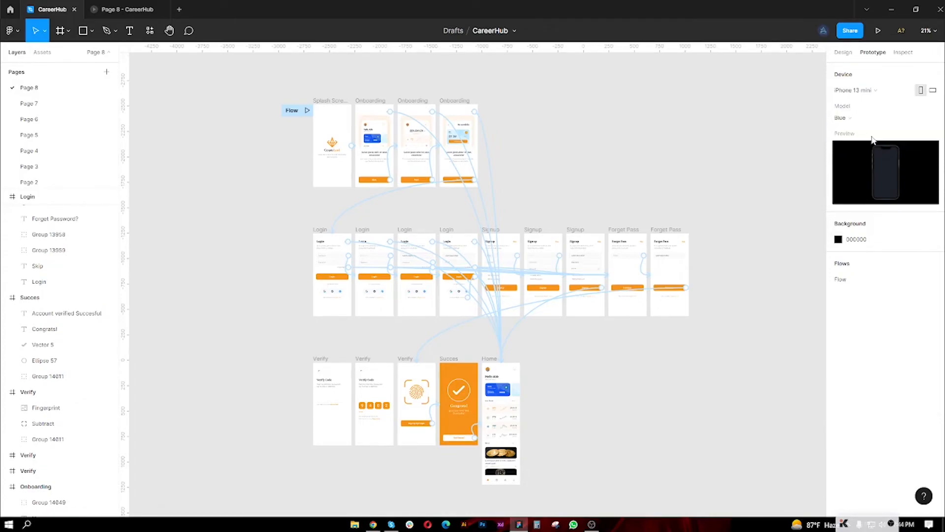
Change the prototype background colour to dark grey 383838.
{"action": "left_click", "coordinate": [839, 240]}
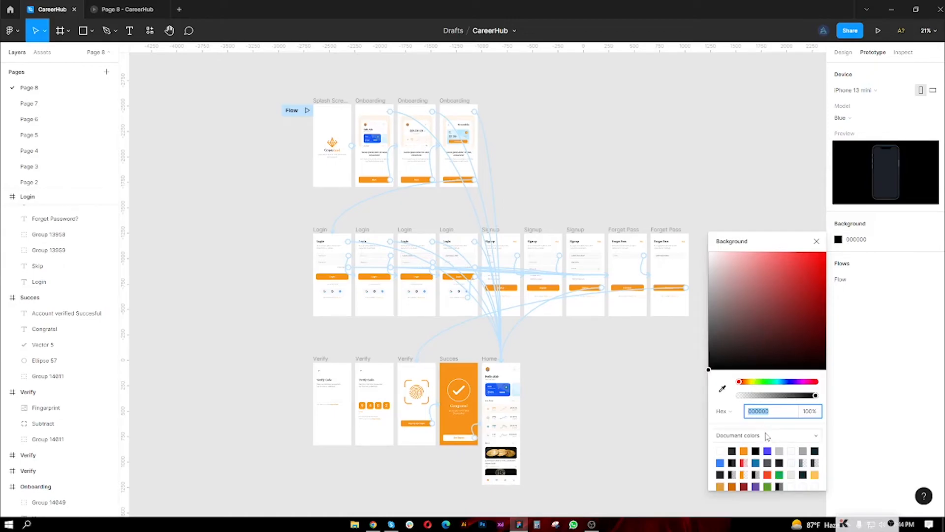
{"action": "left_click", "coordinate": [768, 451]}
{"action": "left_click_drag", "start_coordinate": [734, 308], "coordinate": [693, 351]}
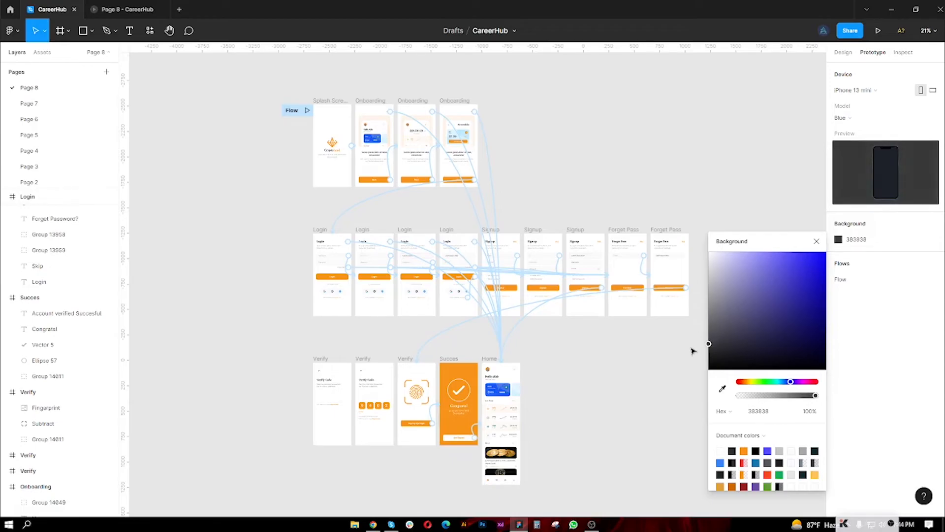
{"action": "left_click", "coordinate": [817, 243]}
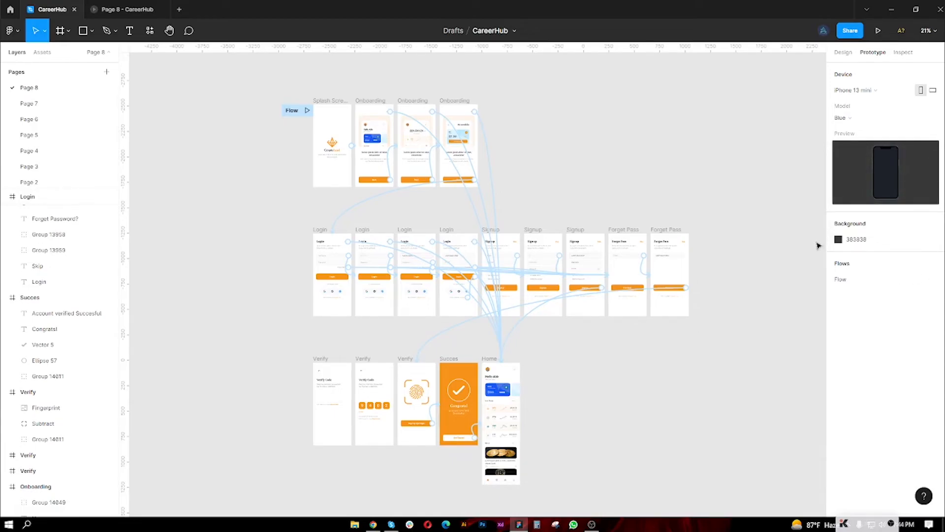
Check the Home screen in the preview's phone frame, scrolling down to its end and back up.
{"action": "left_click", "coordinate": [133, 7]}
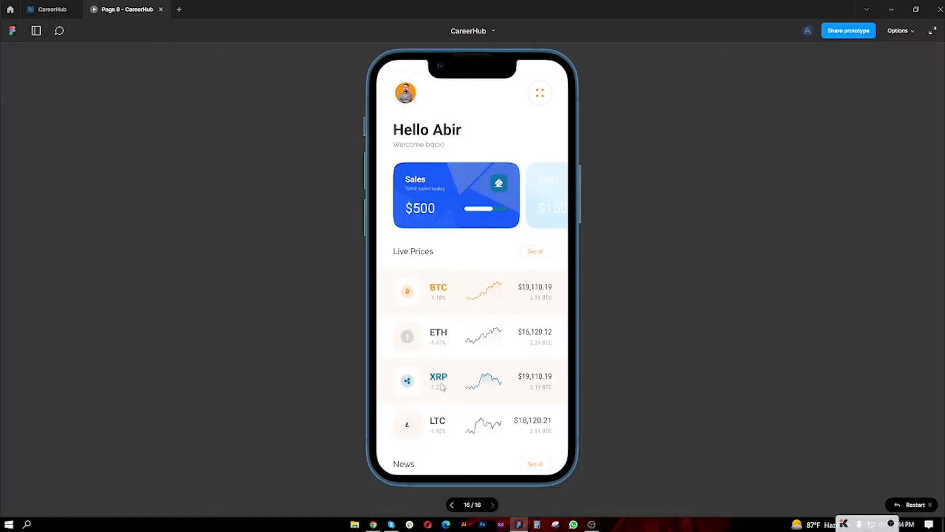
{"action": "left_click_drag", "start_coordinate": [481, 375], "coordinate": [477, 224]}
{"action": "left_click_drag", "start_coordinate": [478, 256], "coordinate": [478, 150]}
{"action": "left_click_drag", "start_coordinate": [462, 213], "coordinate": [503, 304]}
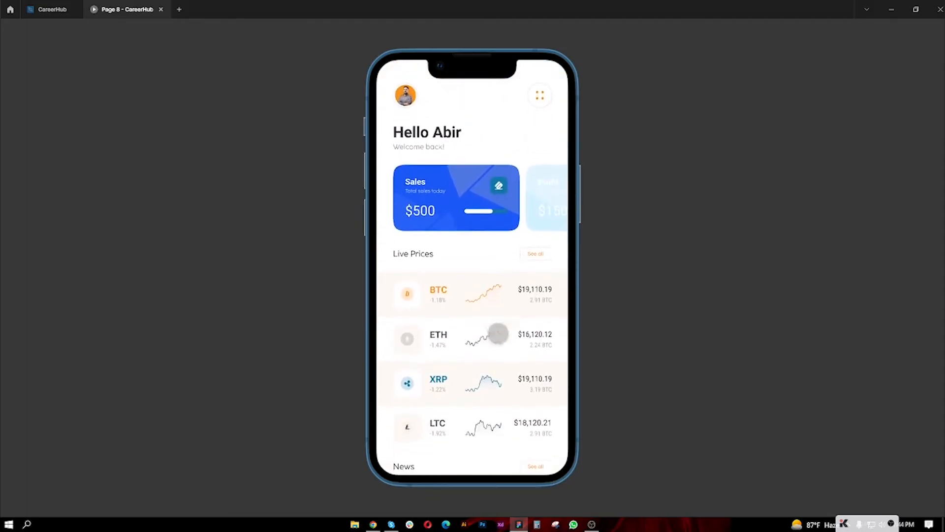
Step the framed preview back from the Home screen to the CryptoLand splash screen.
{"action": "left_click", "coordinate": [453, 505]}
{"action": "left_click", "coordinate": [453, 505]}
{"action": "left_click", "coordinate": [453, 505]}
{"action": "left_click", "coordinate": [453, 505]}
{"action": "left_click", "coordinate": [453, 505]}
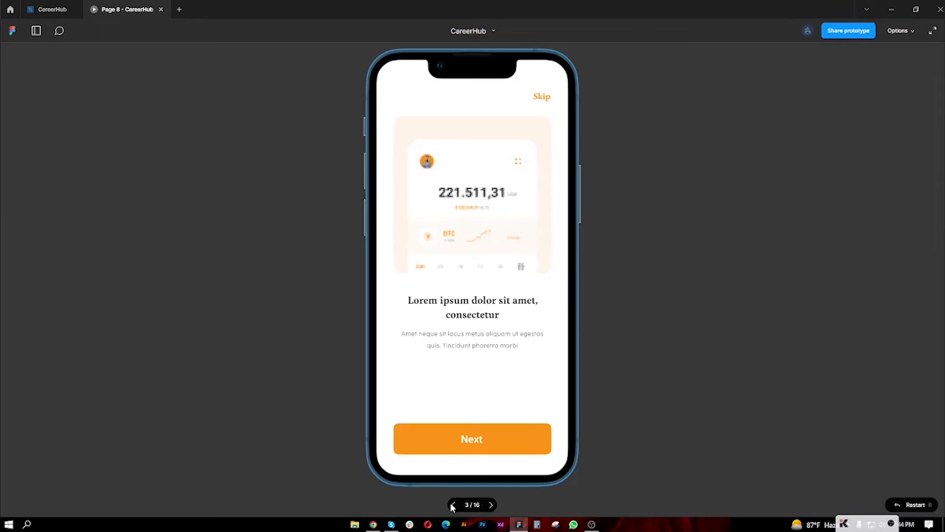
{"action": "left_click", "coordinate": [453, 504]}
{"action": "left_click", "coordinate": [453, 505]}
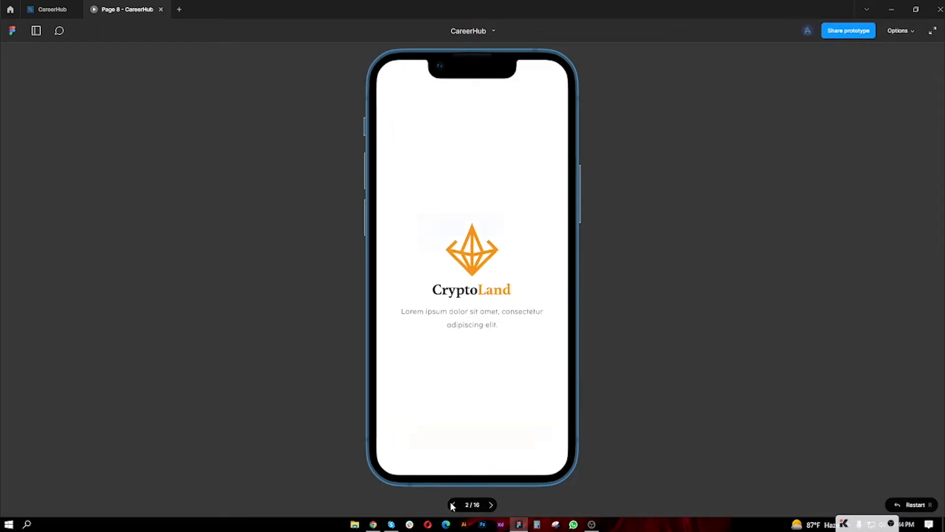
{"action": "left_click", "coordinate": [453, 505]}
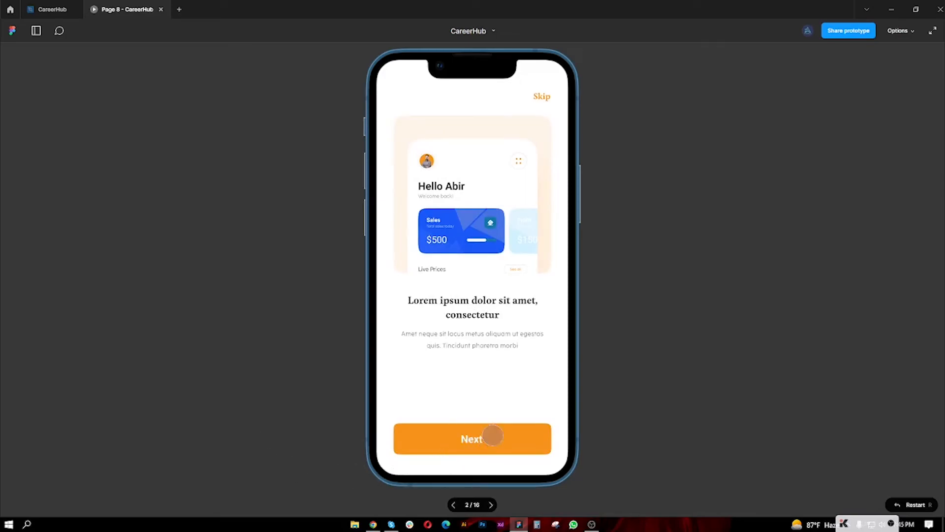
Test the path from Onboarding to Home in the phone frame using Next, the Username and Password fields and Login.
{"action": "left_click", "coordinate": [492, 435]}
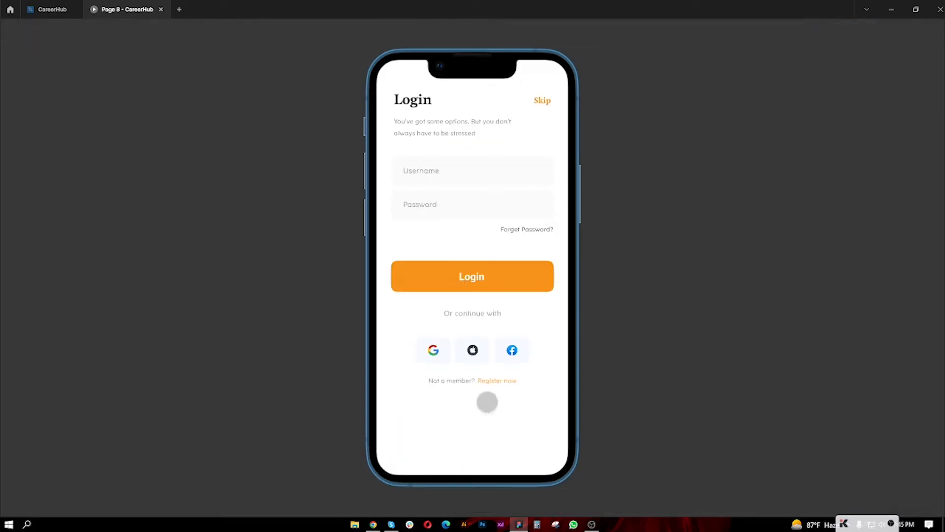
{"action": "left_click", "coordinate": [470, 165]}
{"action": "left_click", "coordinate": [463, 199]}
{"action": "left_click", "coordinate": [463, 270]}
Examine how the Home screen content scrolls inside the phone frame, from the Sales card down to the News section.
{"action": "scroll", "coordinate": [462, 274], "scroll_direction": "down", "scroll_amount": 4}
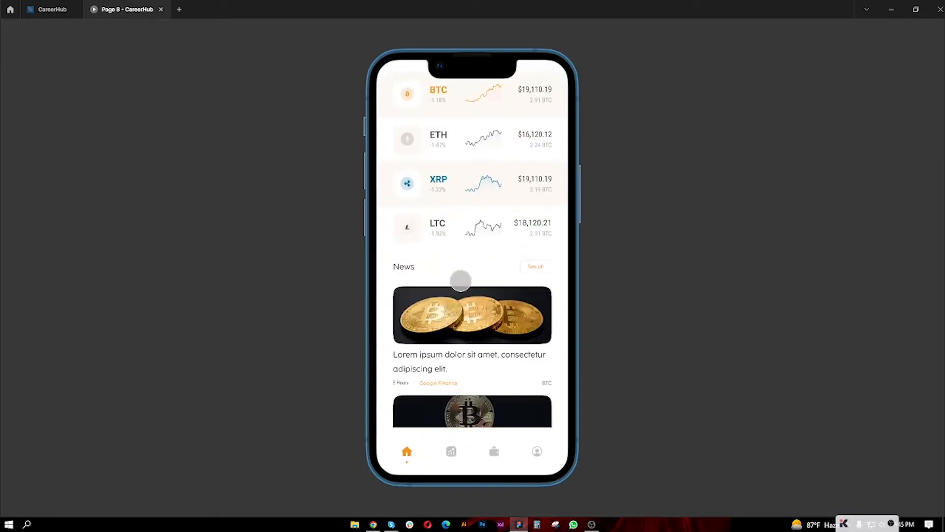
{"action": "scroll", "coordinate": [465, 290], "scroll_direction": "up", "scroll_amount": 4}
{"action": "scroll", "coordinate": [469, 293], "scroll_direction": "down", "scroll_amount": 4}
{"action": "scroll", "coordinate": [420, 378], "scroll_direction": "up", "scroll_amount": 4}
{"action": "scroll", "coordinate": [424, 371], "scroll_direction": "down", "scroll_amount": 4}
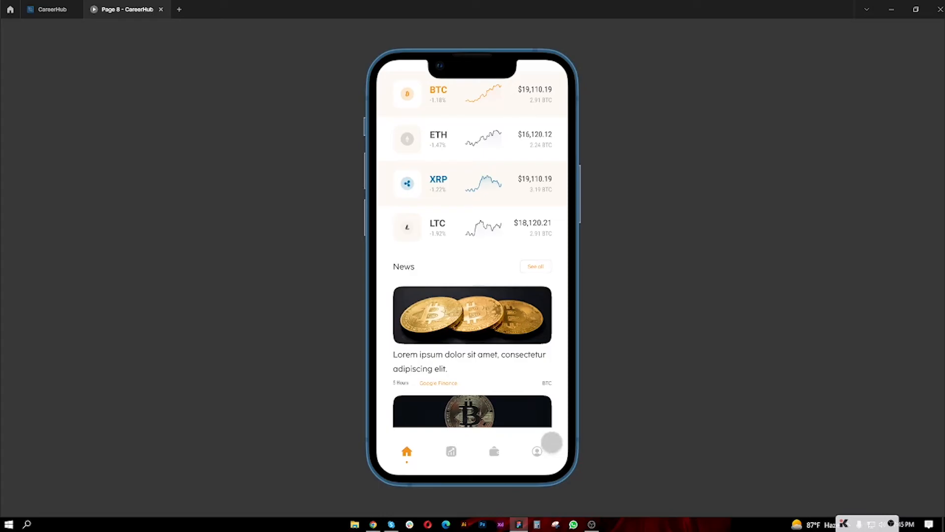
{"action": "scroll", "coordinate": [527, 418], "scroll_direction": "up", "scroll_amount": 4}
{"action": "scroll", "coordinate": [433, 216], "scroll_direction": "down", "scroll_amount": 4}
{"action": "scroll", "coordinate": [468, 261], "scroll_direction": "up", "scroll_amount": 4}
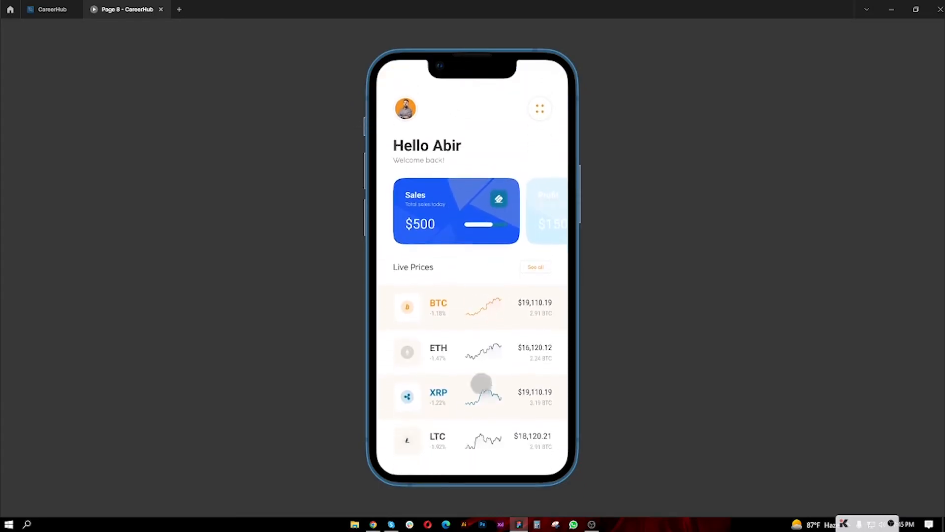
Return the preview to the Signup screen and test the path to Home using the Email field and SignUp.
{"action": "scroll", "coordinate": [481, 382], "scroll_direction": "down", "scroll_amount": 4}
{"action": "left_click", "coordinate": [453, 505]}
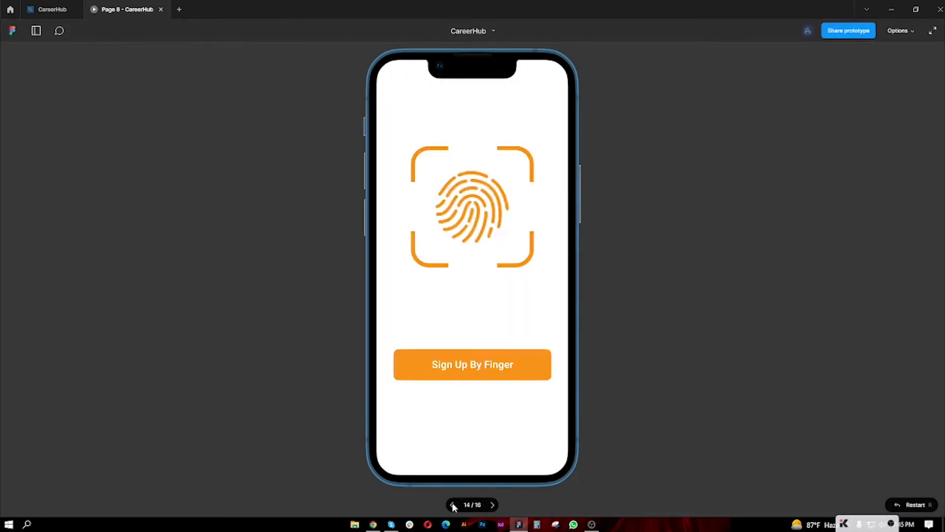
{"action": "left_click", "coordinate": [454, 505]}
{"action": "left_click", "coordinate": [453, 505]}
{"action": "left_click", "coordinate": [453, 505]}
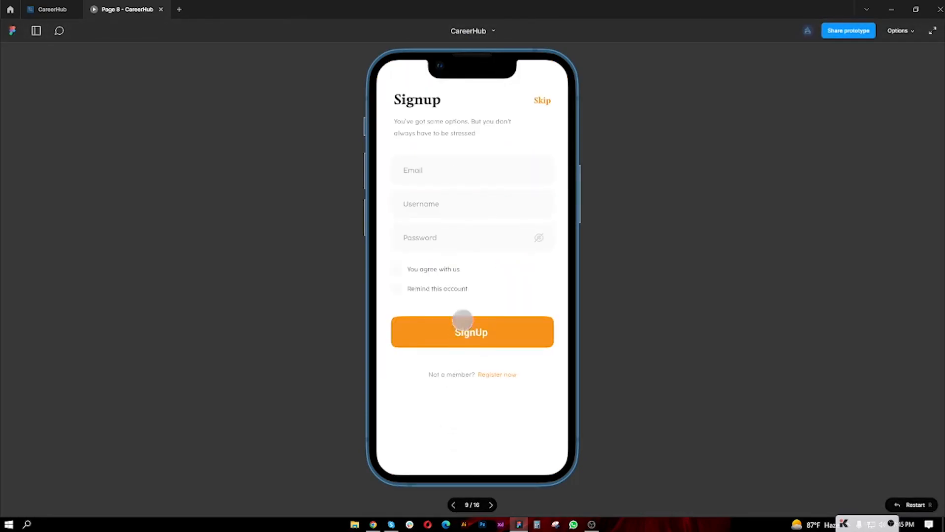
{"action": "left_click", "coordinate": [451, 175]}
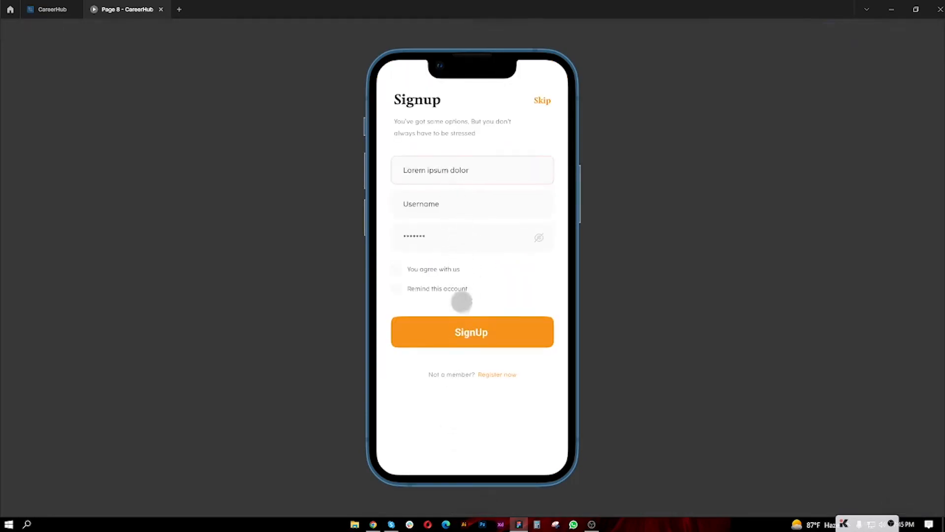
{"action": "left_click", "coordinate": [474, 331]}
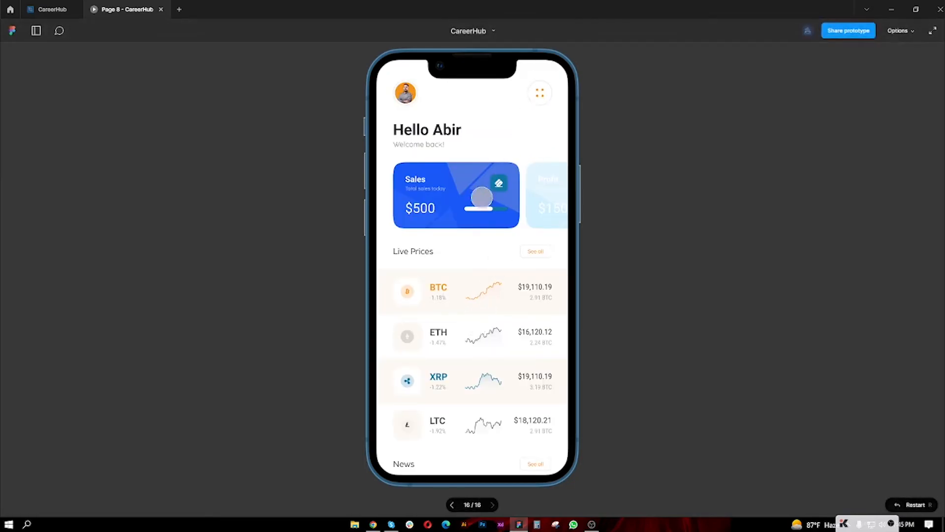
Set the prototype device's model colour to Red, keeping iPhone 13 mini as the device.
{"action": "left_click", "coordinate": [54, 7]}
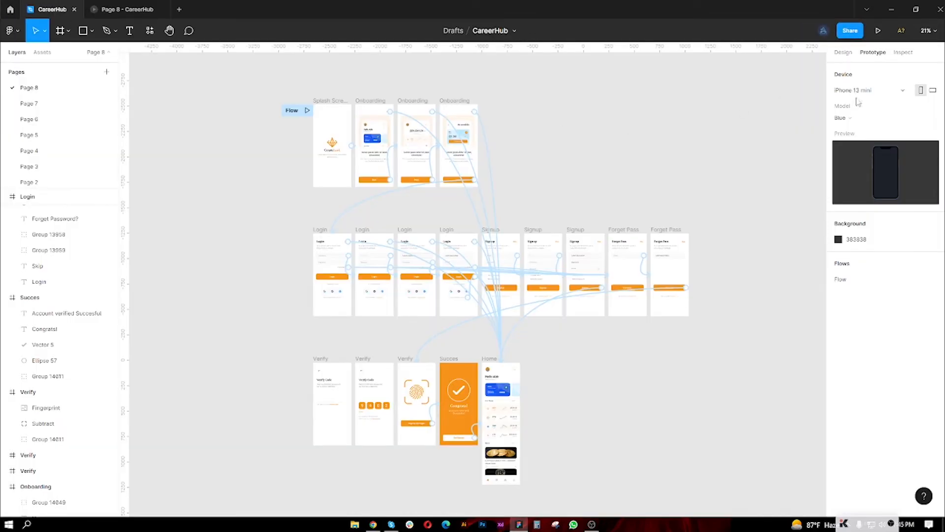
{"action": "left_click", "coordinate": [861, 121]}
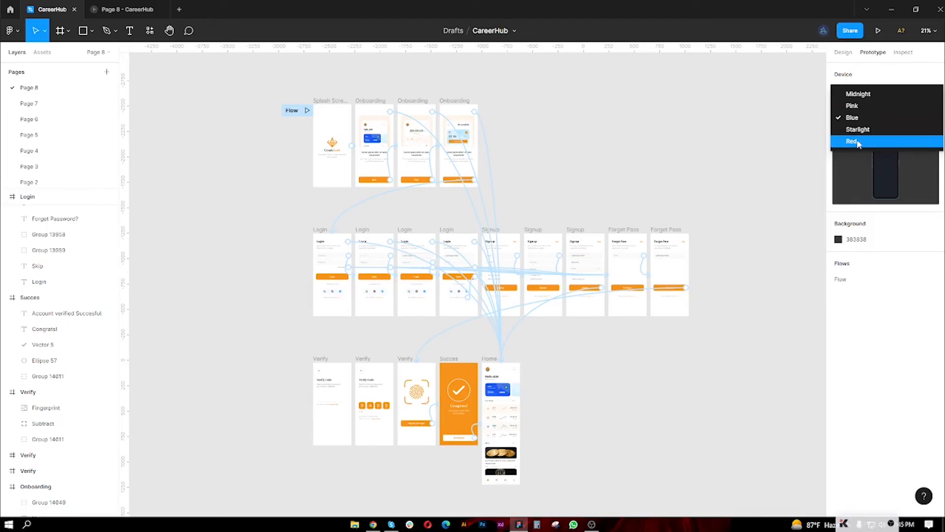
{"action": "left_click", "coordinate": [861, 141]}
{"action": "left_click", "coordinate": [862, 92]}
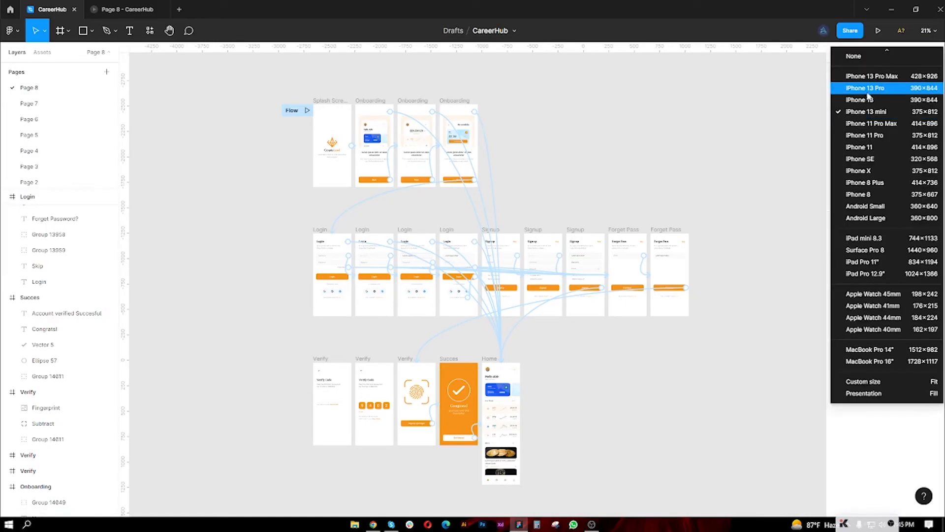
{"action": "left_click", "coordinate": [869, 111]}
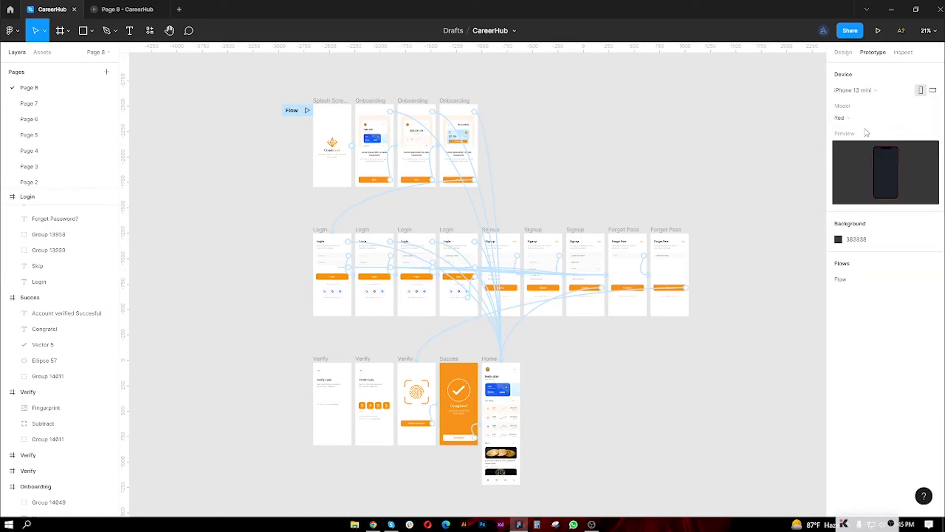
Set the prototype background to the lighter grey 414141.
{"action": "left_click", "coordinate": [839, 239]}
{"action": "left_click", "coordinate": [722, 262]}
{"action": "left_click_drag", "start_coordinate": [722, 270], "coordinate": [700, 347]}
{"action": "left_click", "coordinate": [816, 241]}
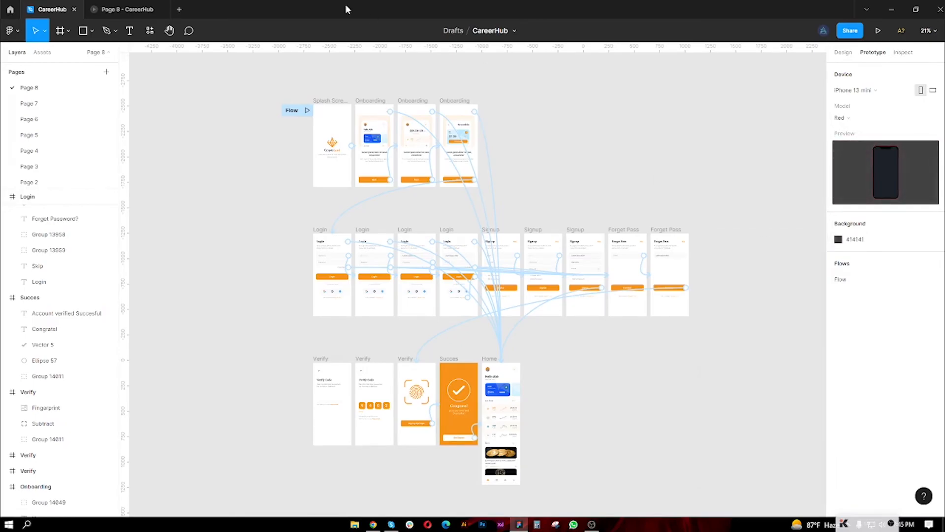
Return to the preview and step back from the Home screen to the Login screen with the first field filled in.
{"action": "left_click", "coordinate": [126, 10]}
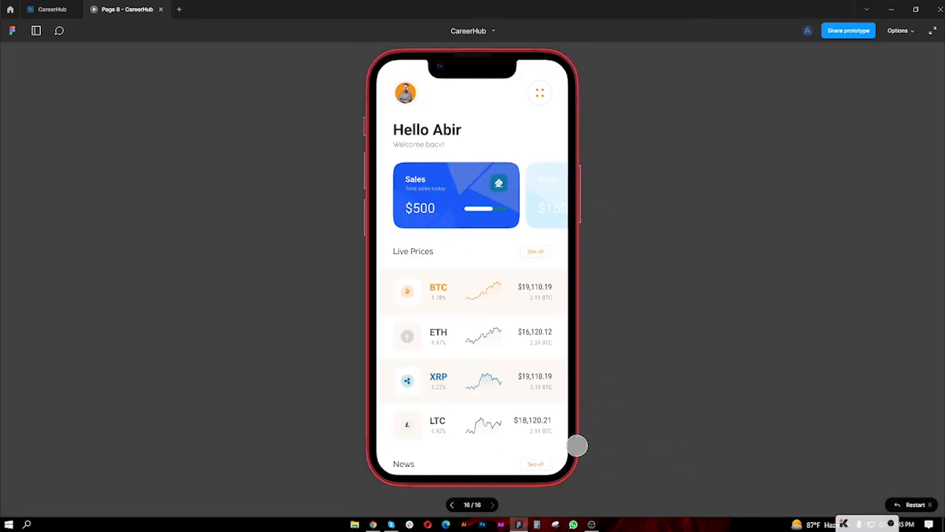
{"action": "left_click", "coordinate": [451, 506]}
{"action": "left_click", "coordinate": [451, 506]}
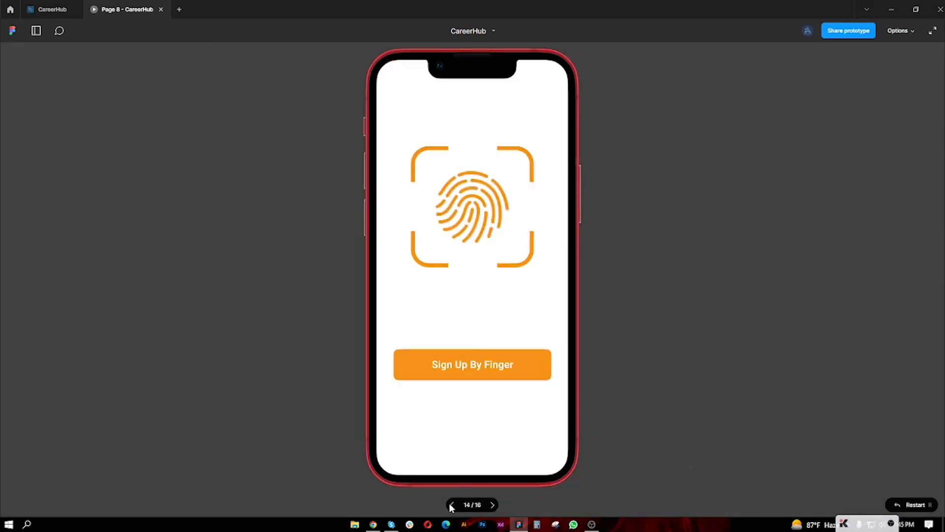
{"action": "left_click", "coordinate": [451, 506]}
{"action": "left_click", "coordinate": [451, 505]}
{"action": "left_click", "coordinate": [452, 506]}
{"action": "left_click", "coordinate": [451, 506]}
{"action": "left_click", "coordinate": [451, 506]}
{"action": "left_click", "coordinate": [452, 506]}
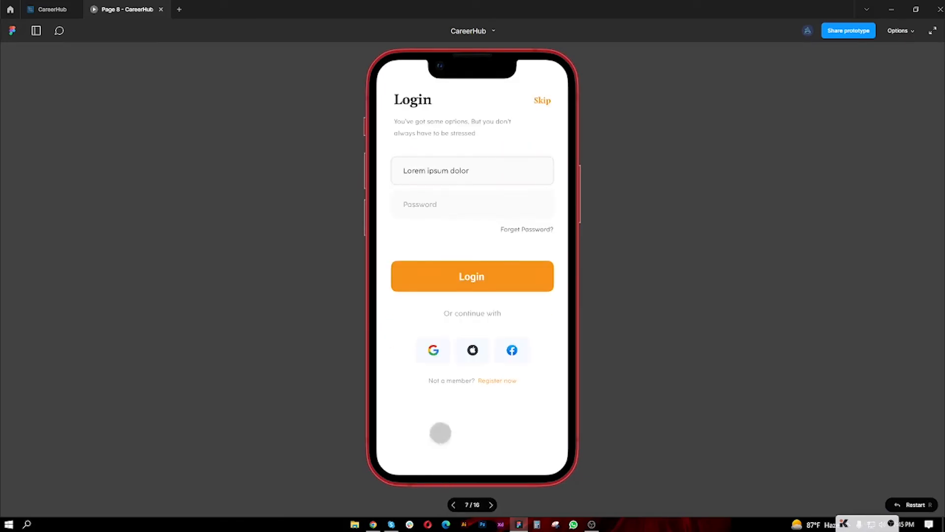
Test the Login button's link to Home in the phone frame and check how the Home content scrolls.
{"action": "left_click", "coordinate": [485, 275]}
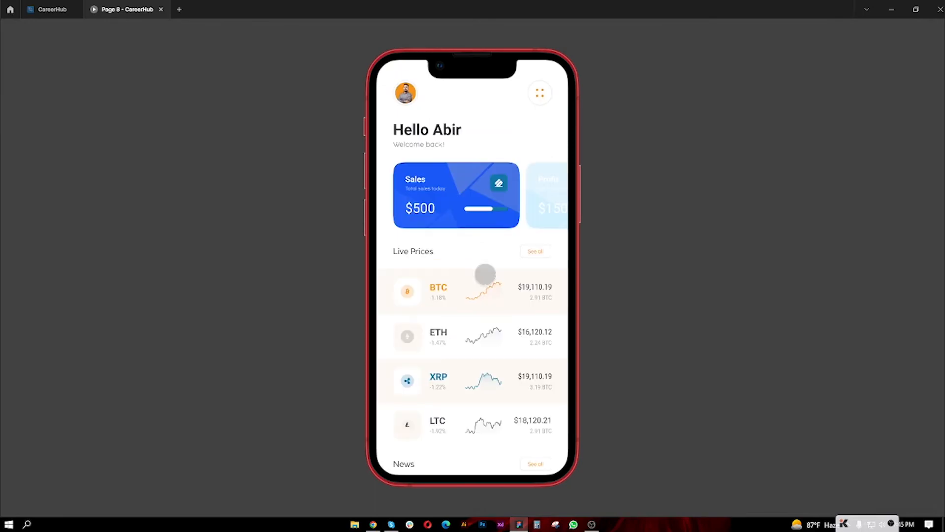
{"action": "scroll", "coordinate": [477, 285], "scroll_direction": "down", "scroll_amount": 4}
{"action": "scroll", "coordinate": [481, 325], "scroll_direction": "up", "scroll_amount": 4}
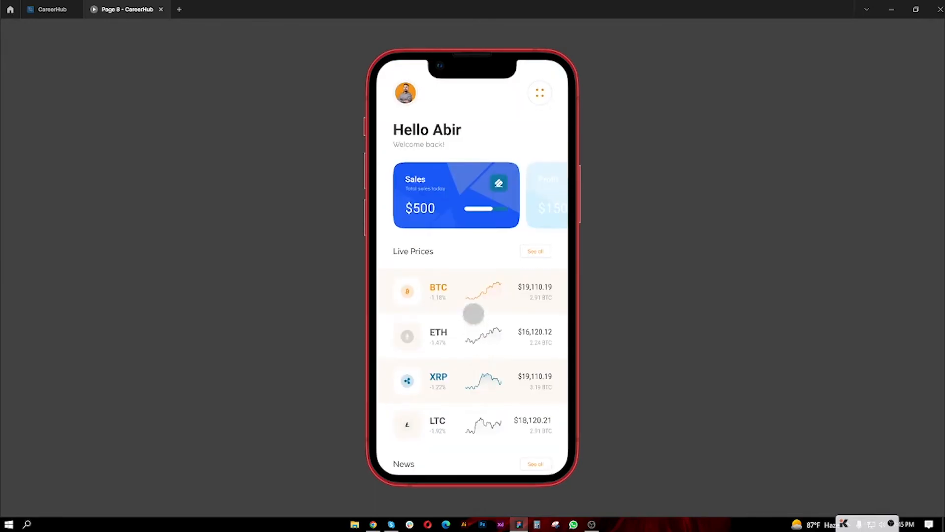
{"action": "scroll", "coordinate": [474, 314], "scroll_direction": "down", "scroll_amount": 4}
{"action": "scroll", "coordinate": [473, 344], "scroll_direction": "up", "scroll_amount": 4}
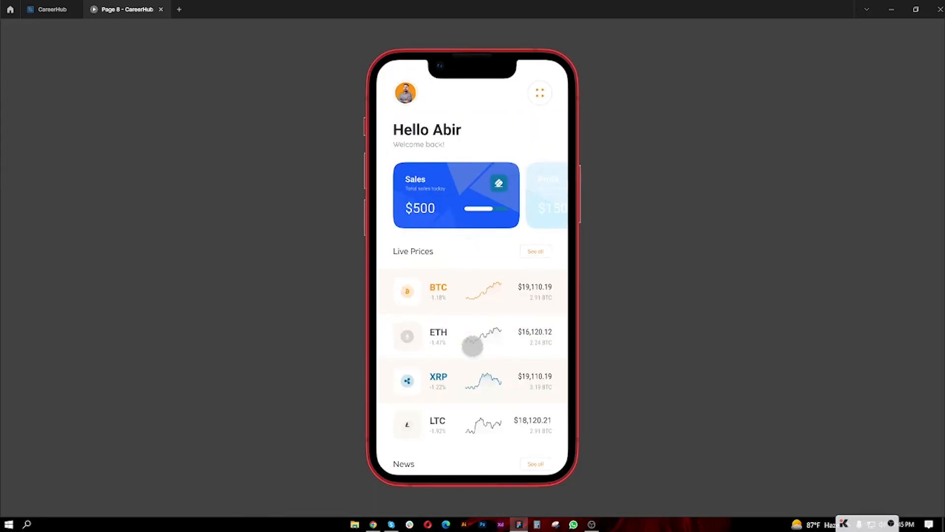
Review the trigger options for the link from the last Onboarding screen's button to Login, keeping On tap.
{"action": "left_click", "coordinate": [52, 9]}
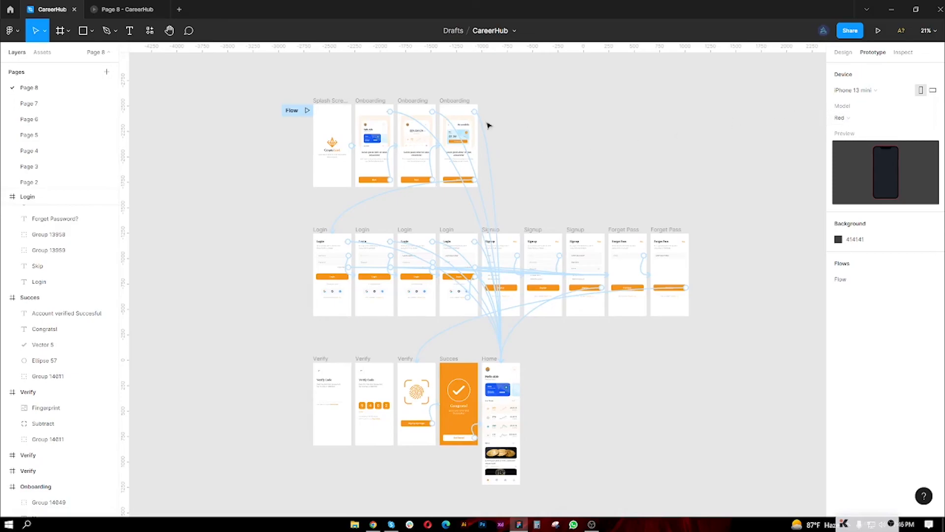
{"action": "left_click", "coordinate": [370, 201]}
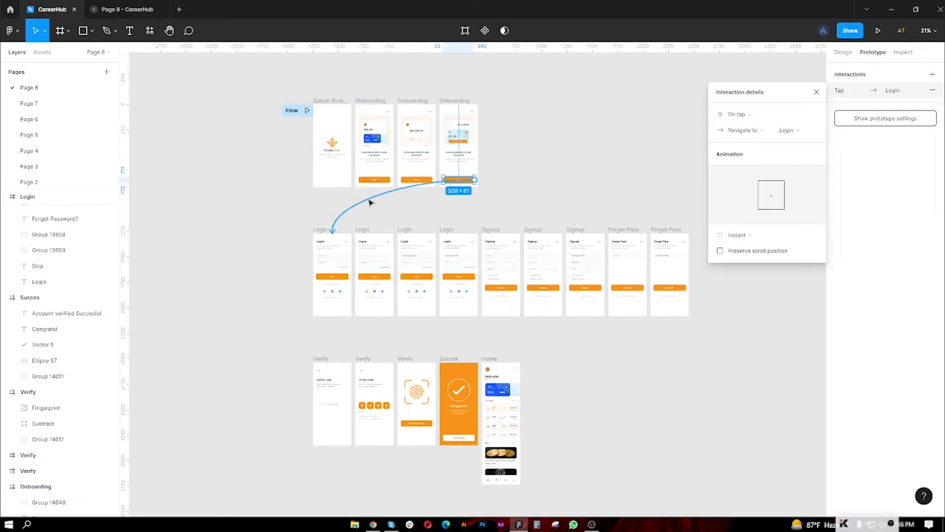
{"action": "left_click", "coordinate": [750, 116]}
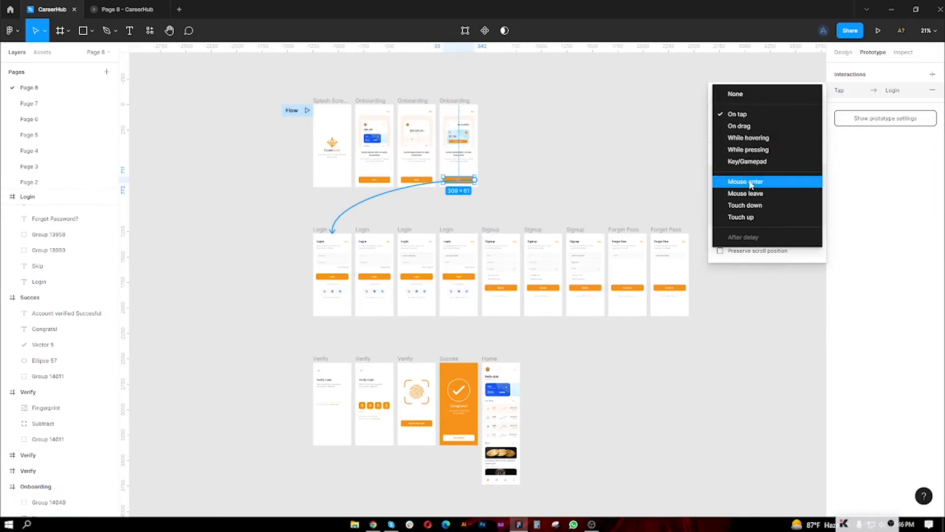
{"action": "left_click", "coordinate": [742, 115]}
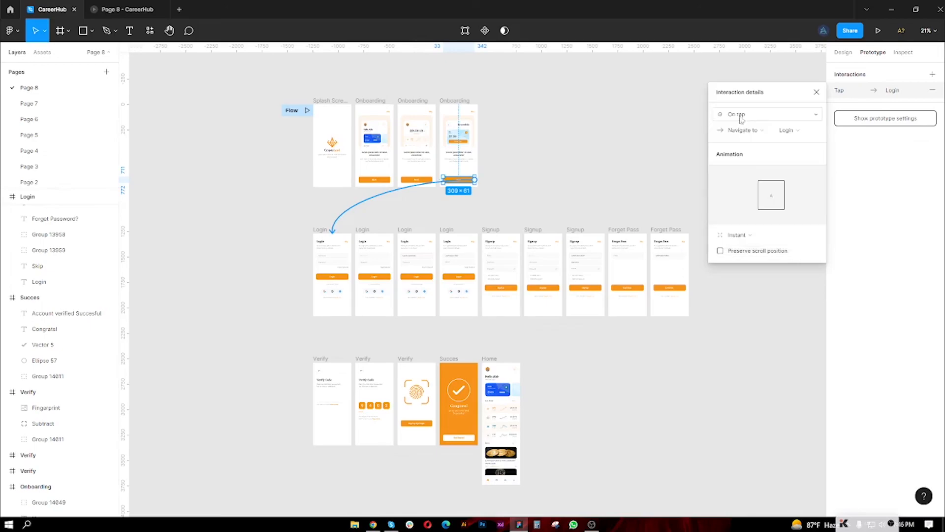
{"action": "left_click", "coordinate": [621, 154]}
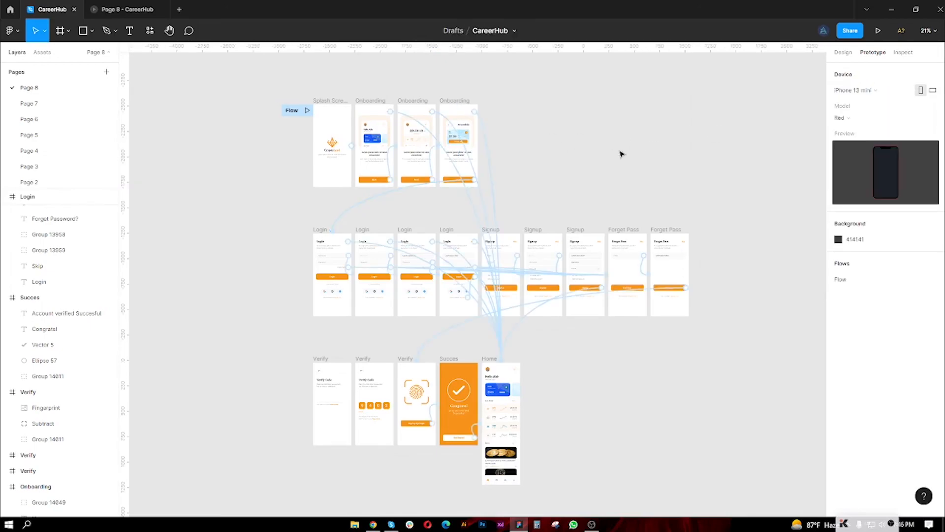
{"action": "left_click", "coordinate": [118, 10]}
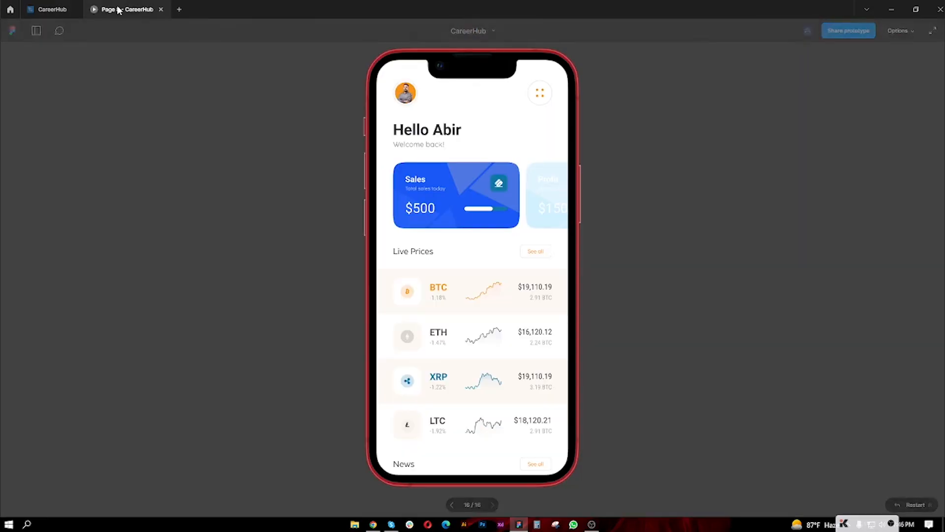
{"action": "left_click", "coordinate": [49, 10]}
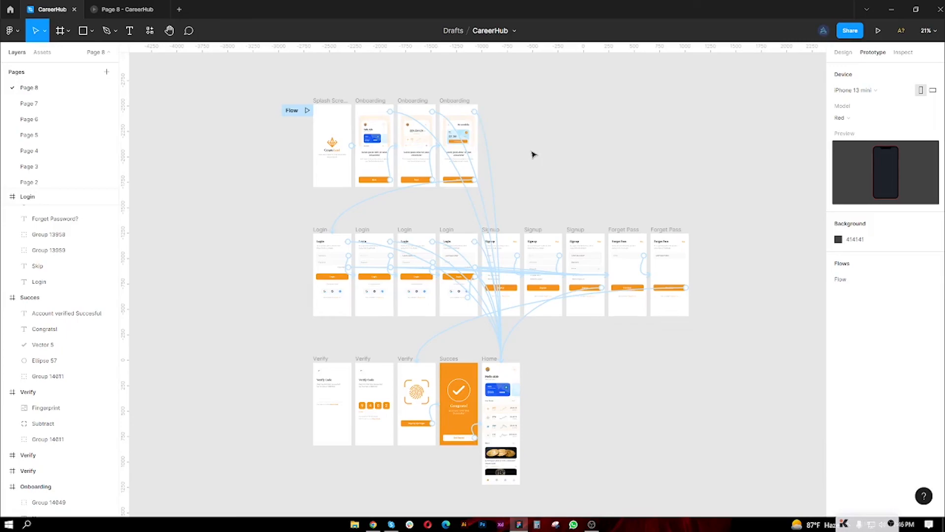